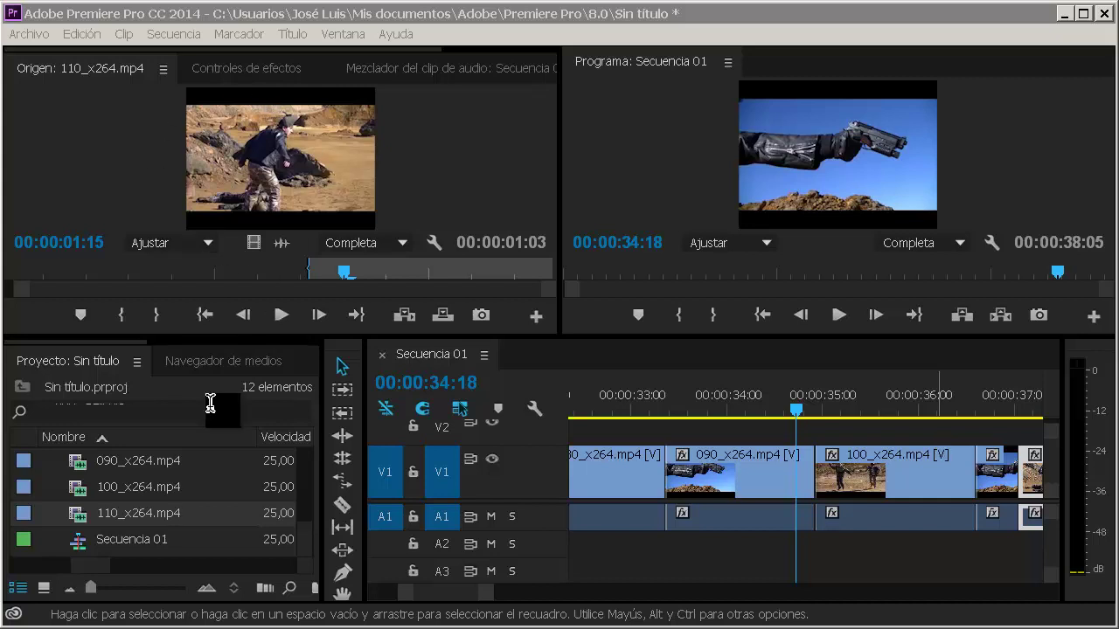
Show the Effects browser and close the Marcadores panel
{"action": "left_click", "coordinate": [134, 412]}
{"action": "left_click_drag", "start_coordinate": [145, 342], "coordinate": [311, 332]}
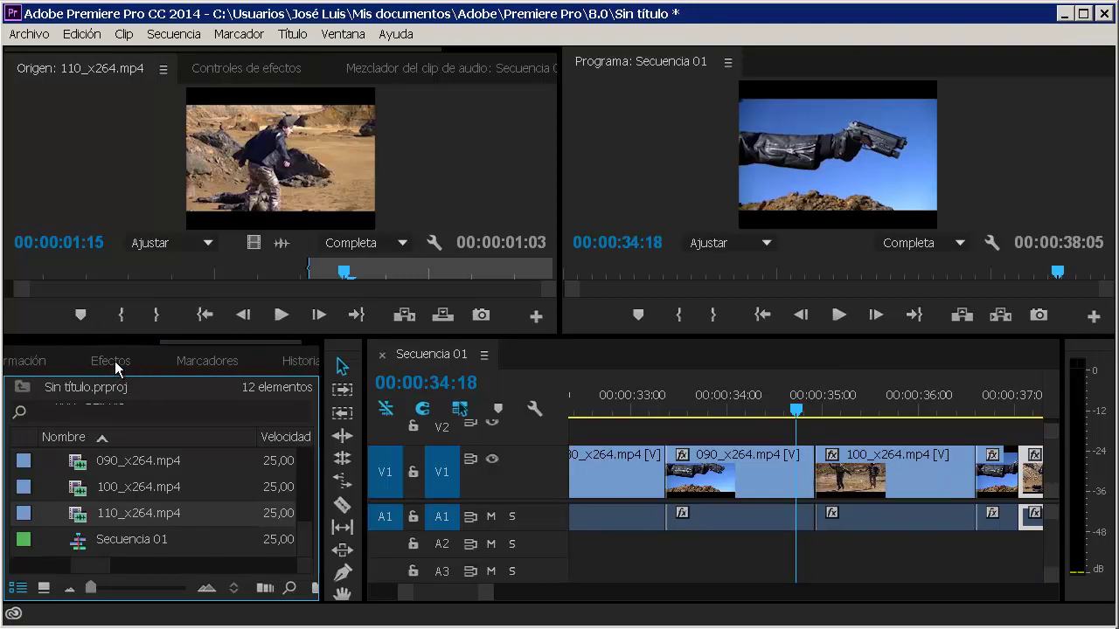
{"action": "left_click", "coordinate": [115, 361]}
{"action": "left_click", "coordinate": [224, 362]}
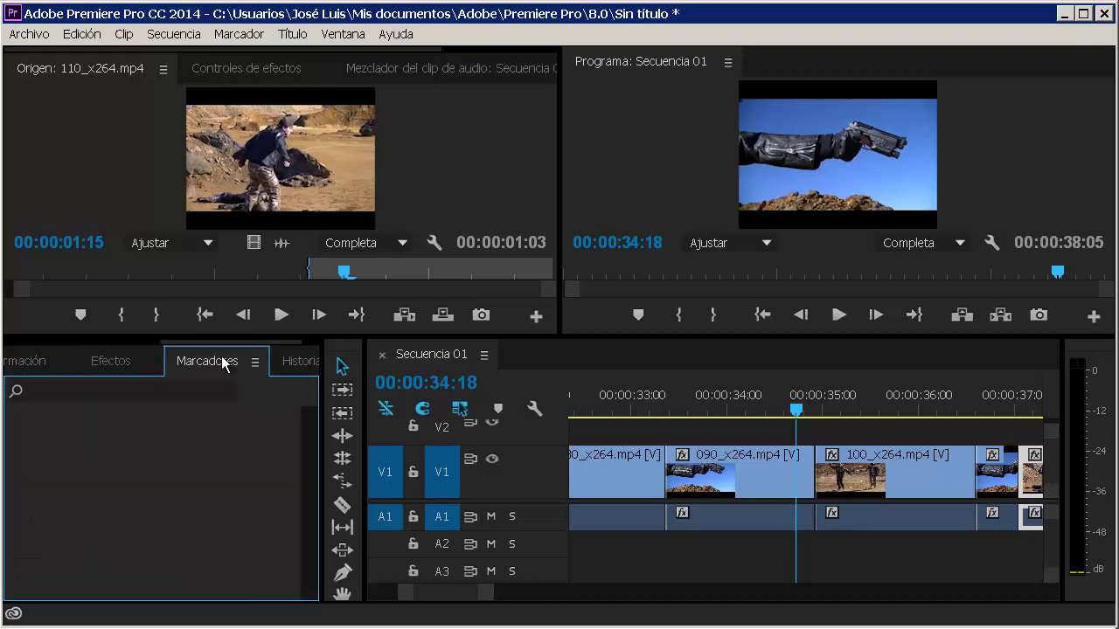
{"action": "left_click", "coordinate": [254, 362]}
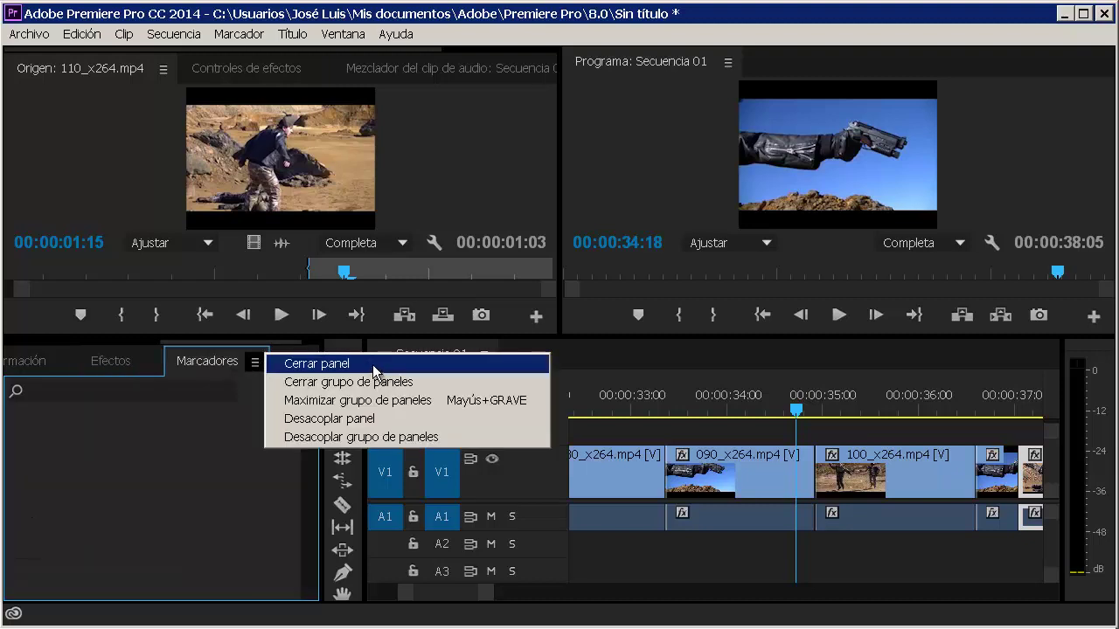
{"action": "left_click", "coordinate": [374, 365]}
Close the Historial and Información panels
{"action": "left_click", "coordinate": [304, 362]}
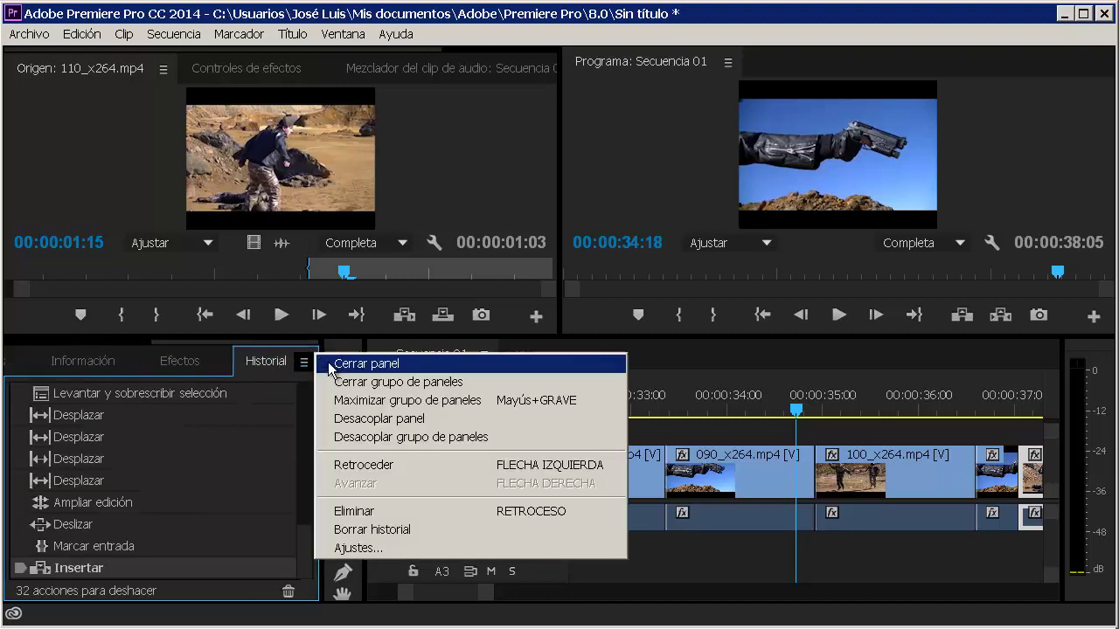
{"action": "left_click", "coordinate": [385, 362]}
{"action": "left_click", "coordinate": [194, 363]}
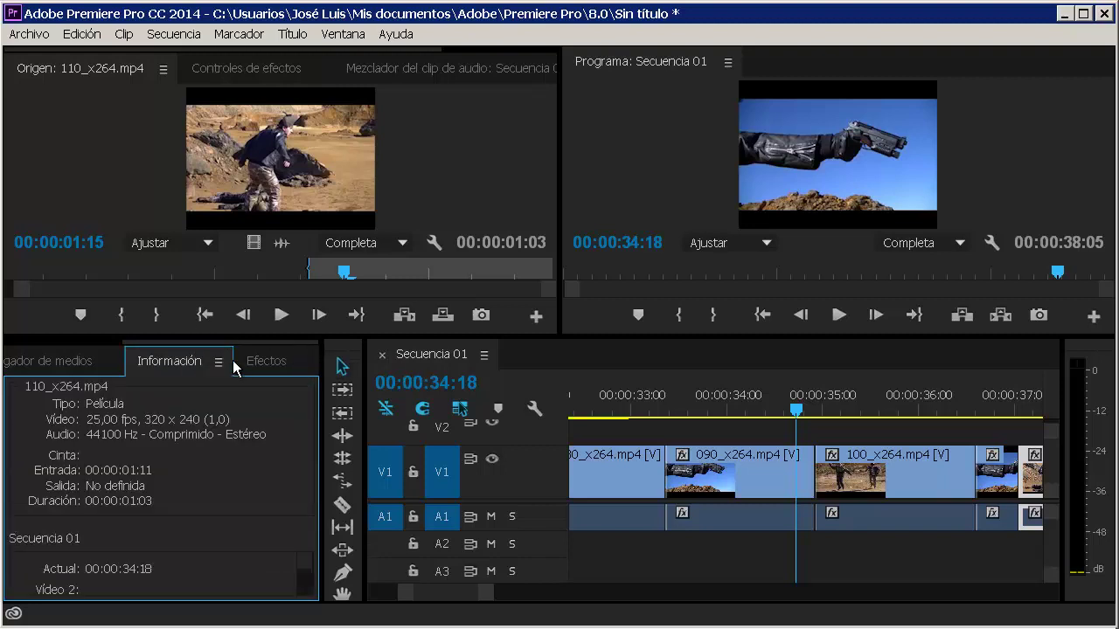
{"action": "left_click", "coordinate": [217, 362]}
{"action": "left_click", "coordinate": [309, 364]}
Close the Navegador de medios panel
{"action": "left_click", "coordinate": [146, 360]}
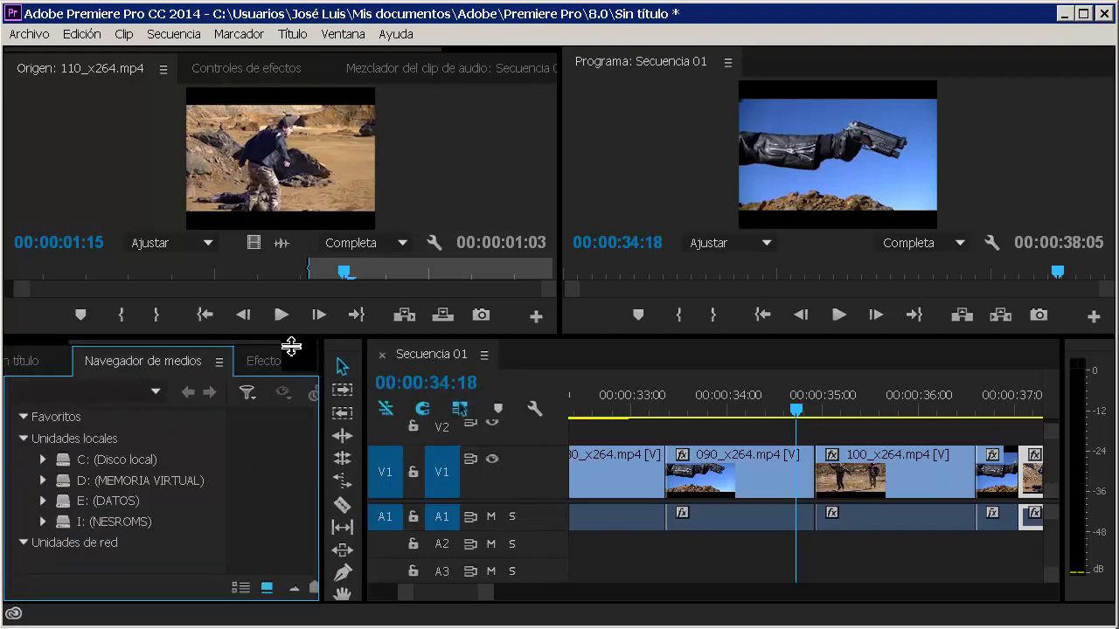
{"action": "left_click", "coordinate": [219, 361]}
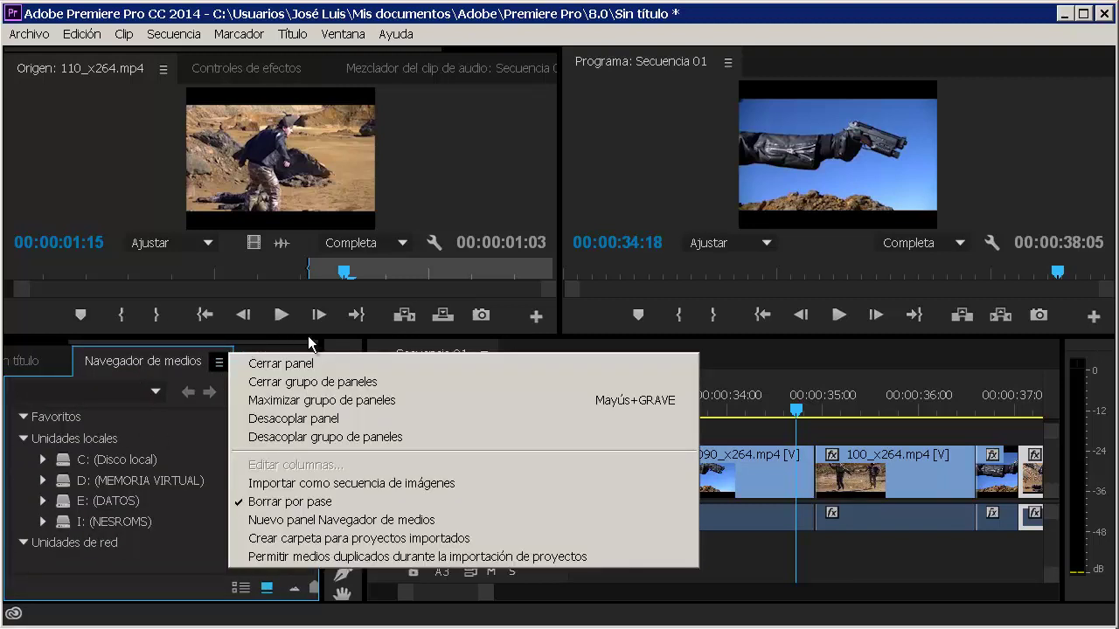
{"action": "left_click", "coordinate": [262, 362]}
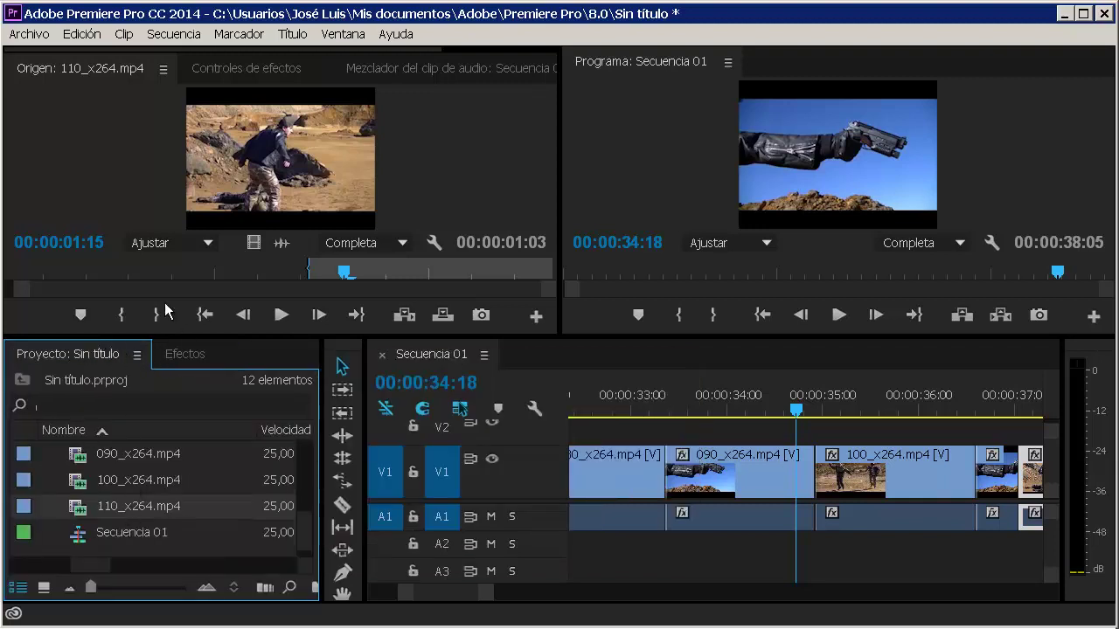
{"action": "left_click", "coordinate": [137, 354]}
Close the Proyecto panel, then select clip 090_x264 and scrub near the 090/100 cut
{"action": "left_click", "coordinate": [246, 222]}
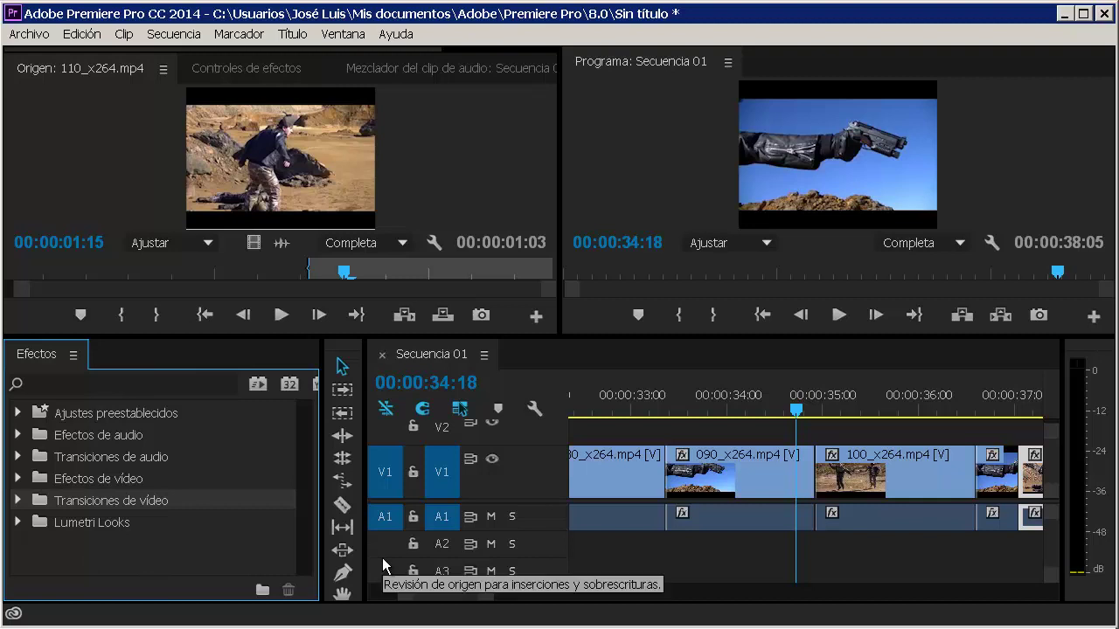
{"action": "left_click", "coordinate": [18, 413]}
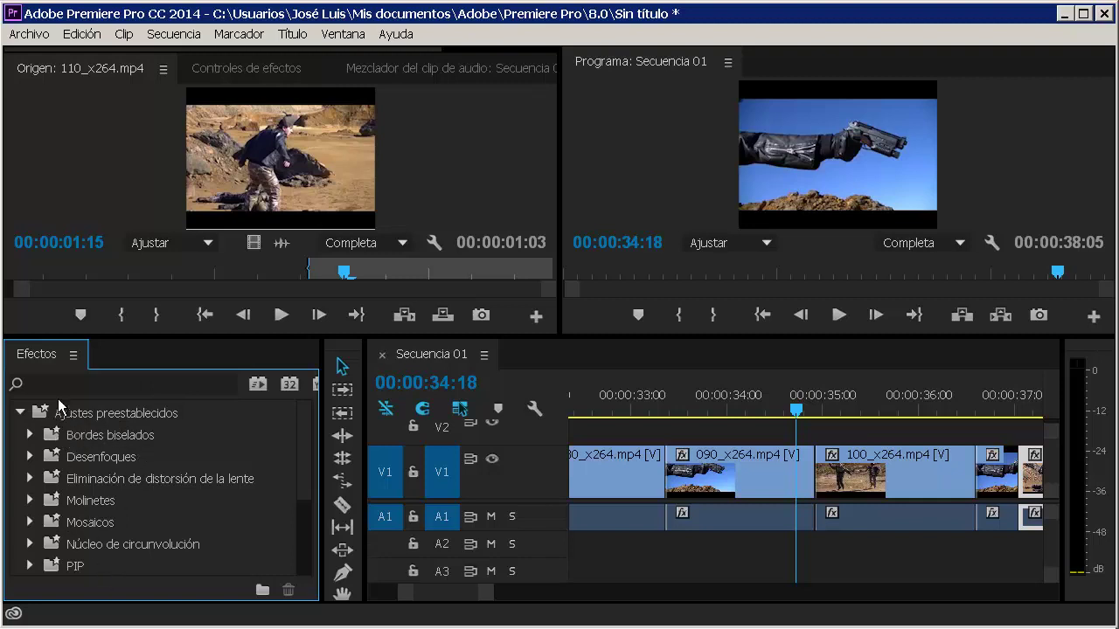
{"action": "left_click", "coordinate": [20, 411]}
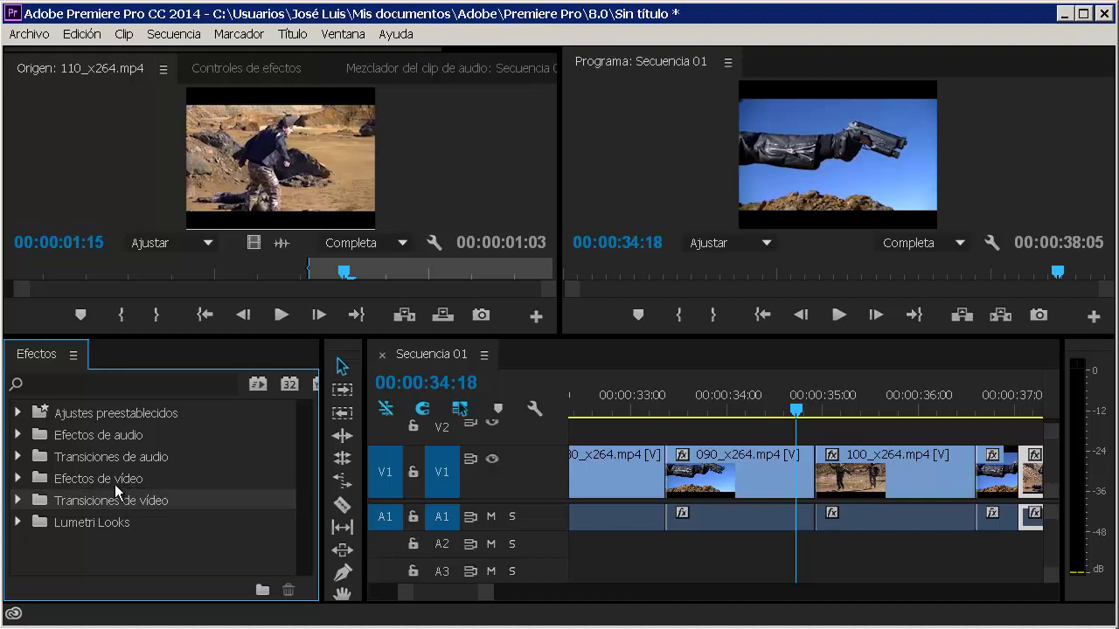
{"action": "left_click", "coordinate": [778, 482]}
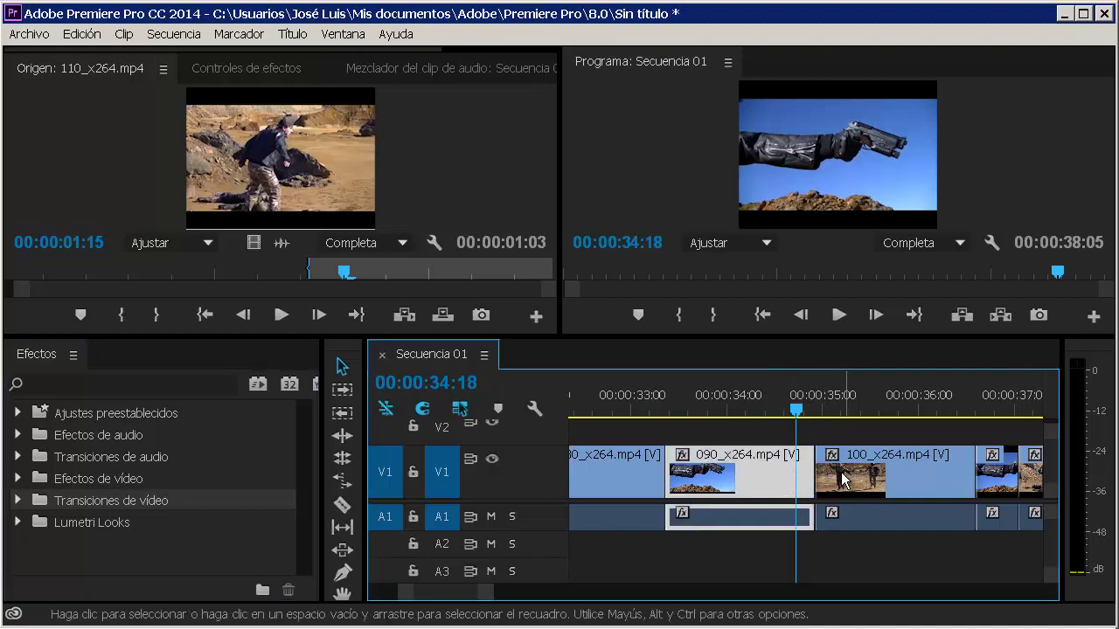
{"action": "mouse_move", "coordinate": [798, 409]}
{"action": "left_mouse_down"}
{"action": "mouse_move", "coordinate": [826, 411]}
{"action": "mouse_move", "coordinate": [827, 424]}
{"action": "mouse_move", "coordinate": [884, 413]}
{"action": "mouse_move", "coordinate": [749, 426]}
{"action": "left_mouse_up"}
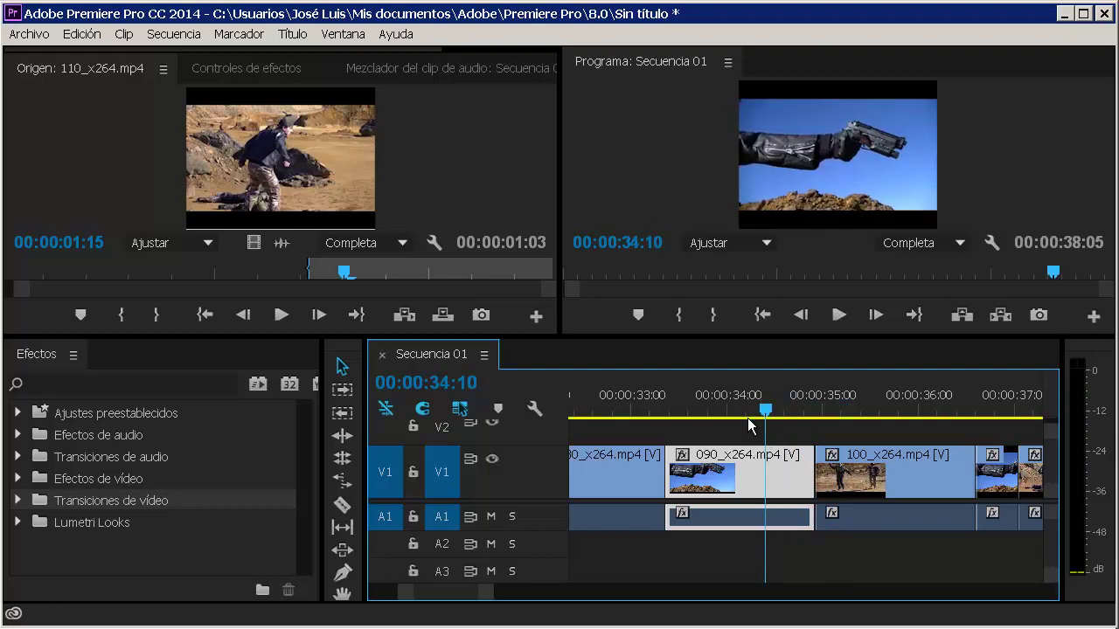
Find the Barrido wipe under Transiciones de vídeo > Barrido
{"action": "left_click", "coordinate": [18, 500]}
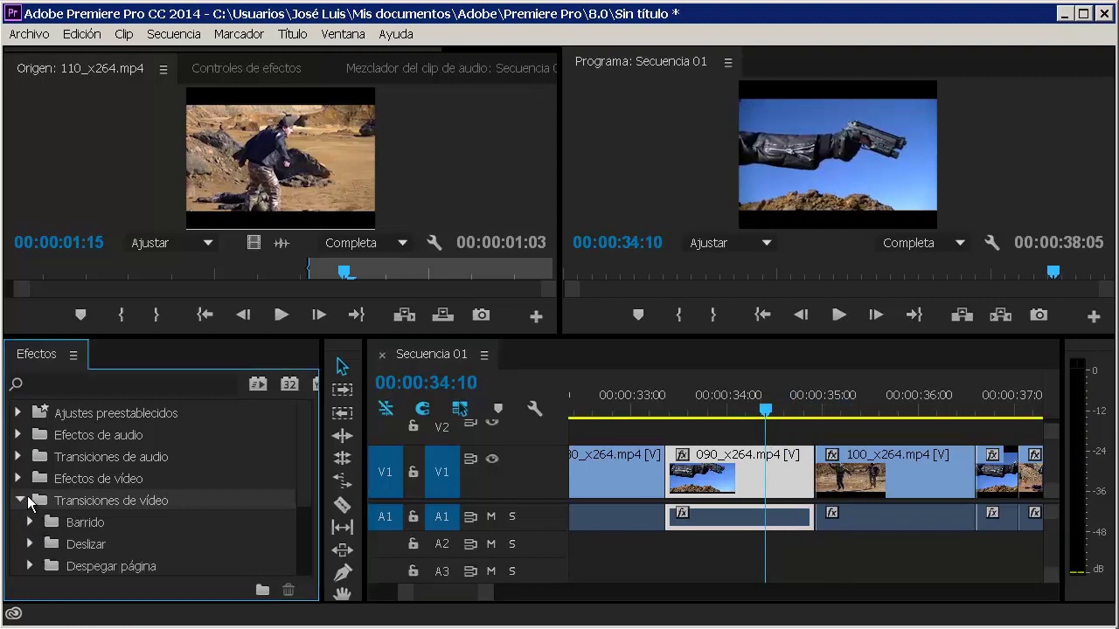
{"action": "left_click_drag", "start_coordinate": [301, 497], "coordinate": [301, 543]}
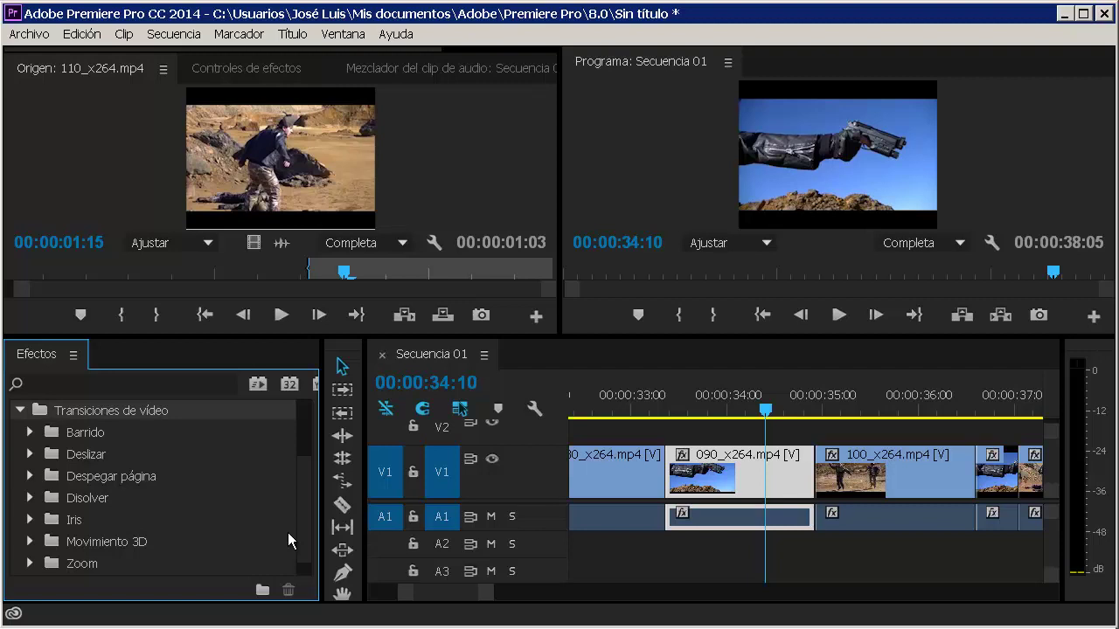
{"action": "left_click", "coordinate": [32, 432]}
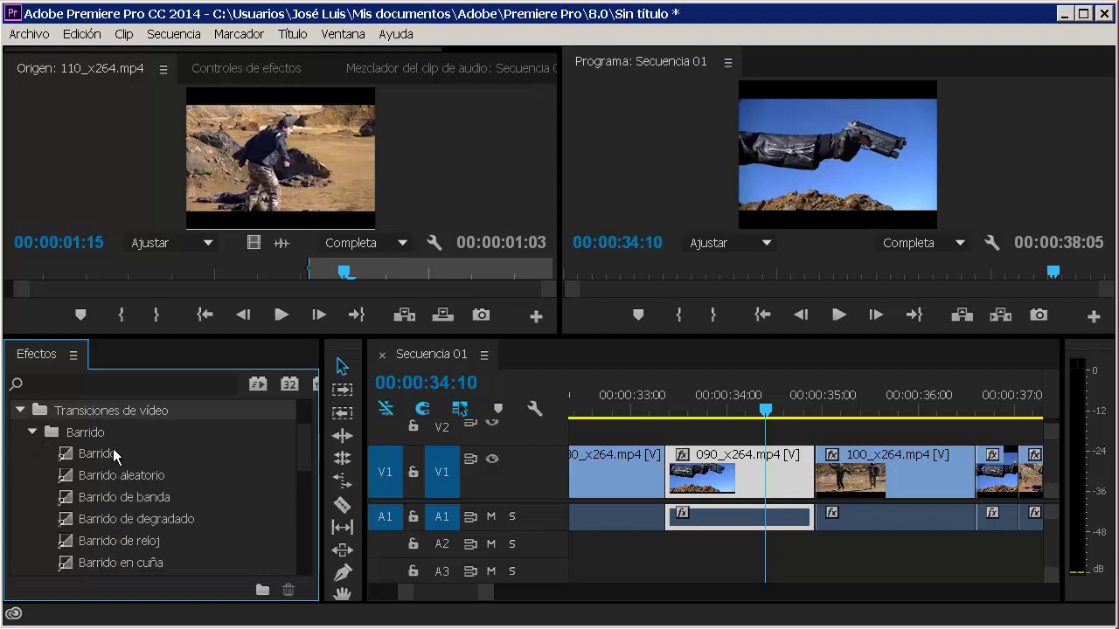
{"action": "left_click", "coordinate": [109, 459]}
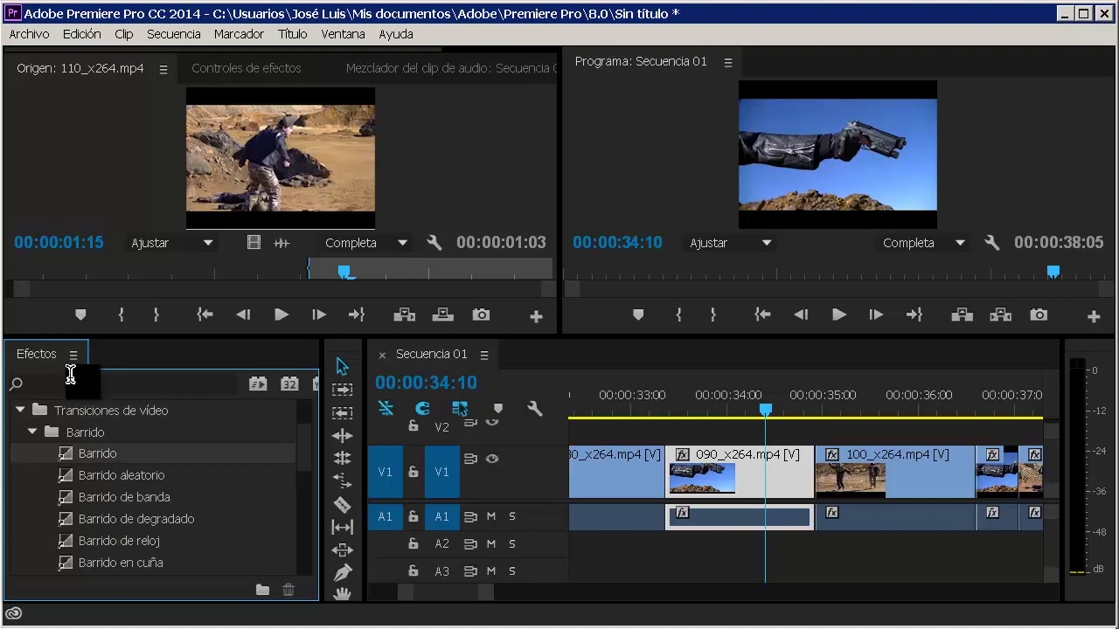
{"action": "left_click", "coordinate": [32, 431]}
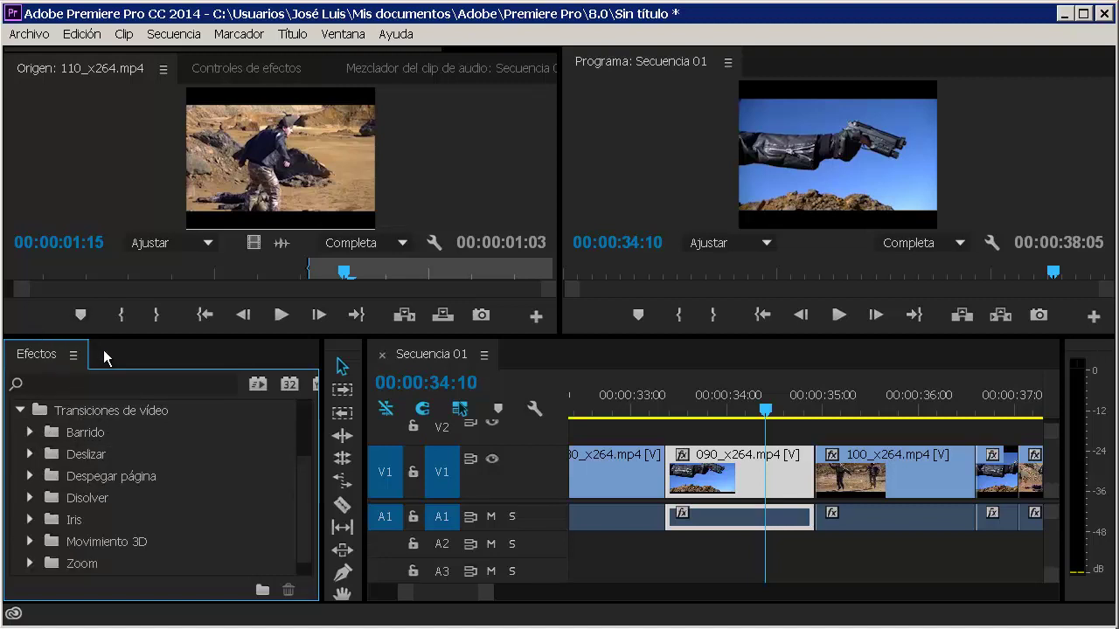
{"action": "left_click", "coordinate": [33, 431]}
{"action": "left_click", "coordinate": [36, 429]}
{"action": "left_click", "coordinate": [31, 433]}
{"action": "left_click", "coordinate": [33, 432]}
{"action": "left_click", "coordinate": [34, 430]}
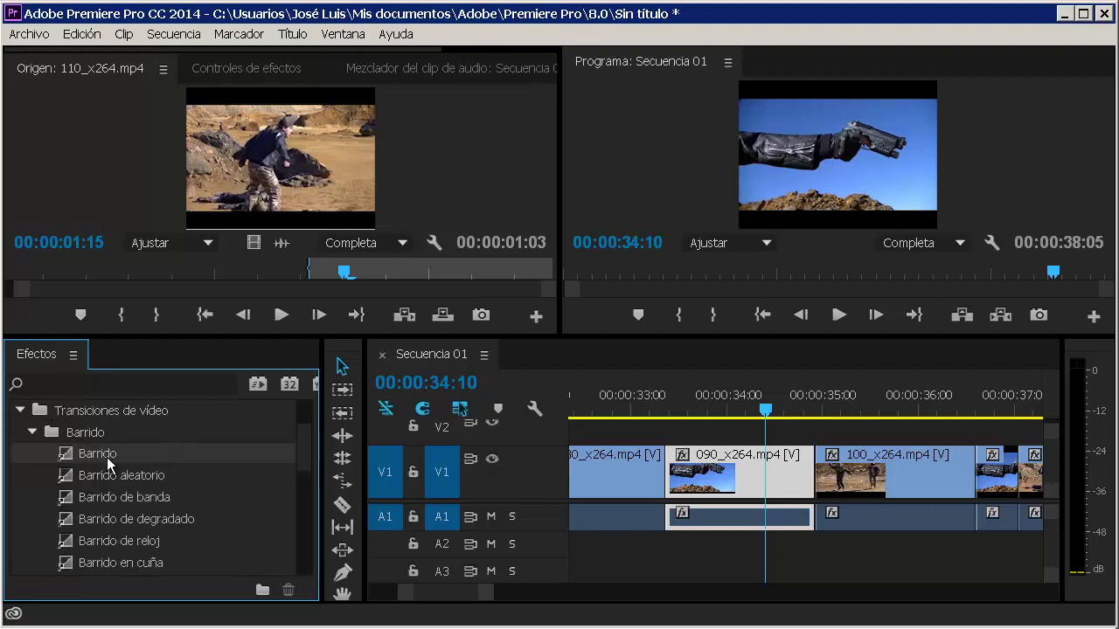
Place the Barrido wipe on the 090_x264/100_x264 cut and scrub through it
{"action": "left_click_drag", "start_coordinate": [109, 464], "coordinate": [340, 424]}
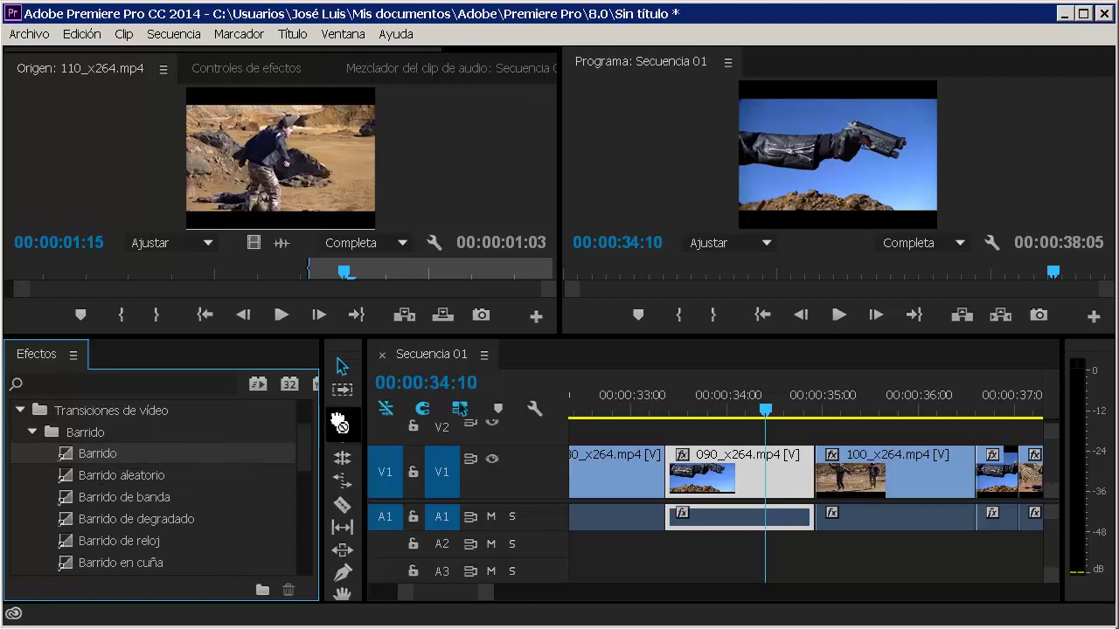
{"action": "mouse_move", "coordinate": [340, 423]}
{"action": "left_mouse_down"}
{"action": "mouse_move", "coordinate": [839, 447]}
{"action": "mouse_move", "coordinate": [821, 468]}
{"action": "left_mouse_up"}
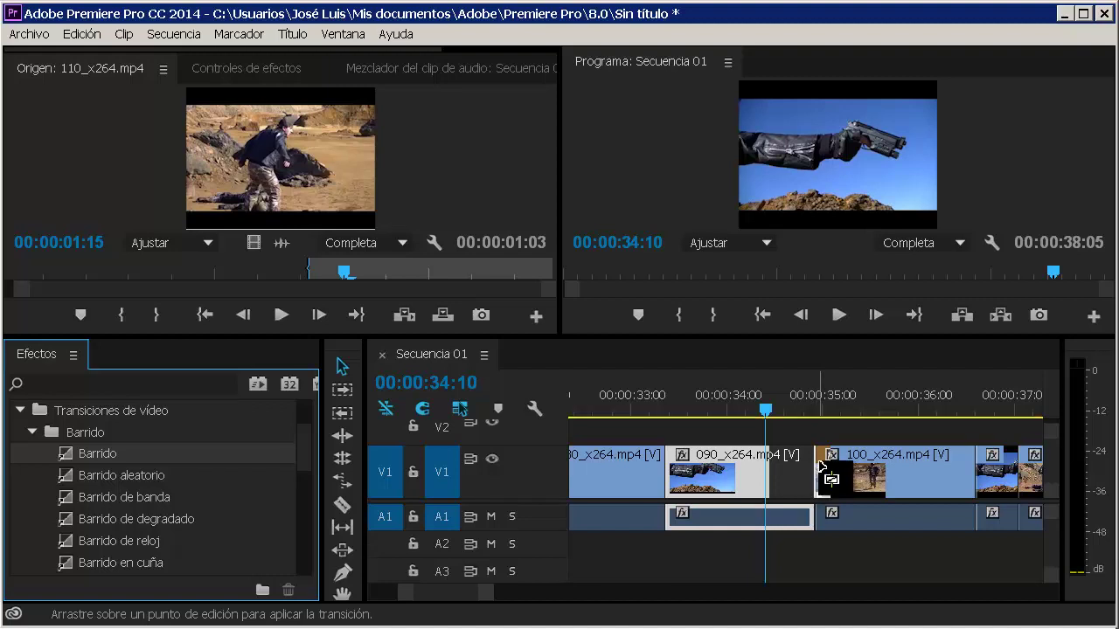
{"action": "mouse_move", "coordinate": [821, 468]}
{"action": "left_mouse_down"}
{"action": "mouse_move", "coordinate": [787, 374]}
{"action": "mouse_move", "coordinate": [809, 495]}
{"action": "left_mouse_up"}
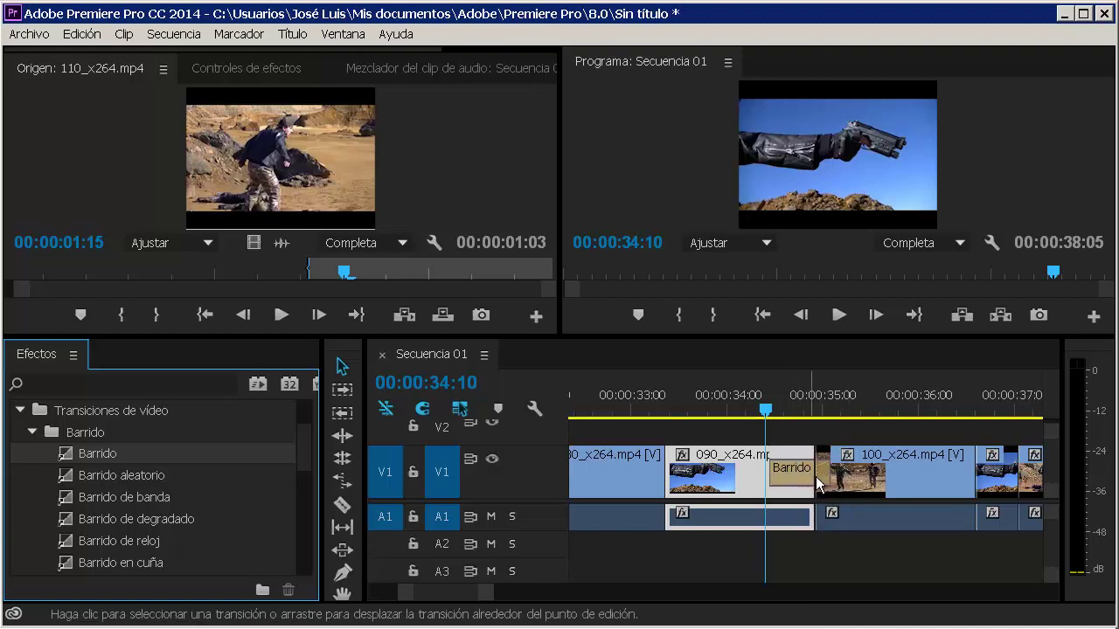
{"action": "left_click", "coordinate": [769, 409]}
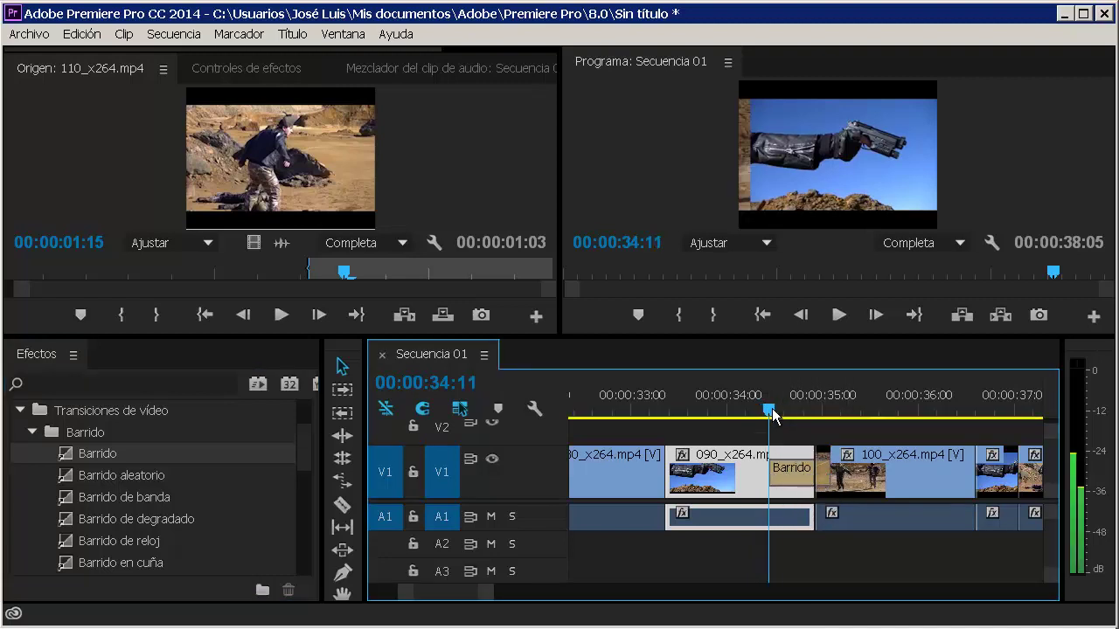
{"action": "left_click_drag", "start_coordinate": [772, 415], "coordinate": [814, 418]}
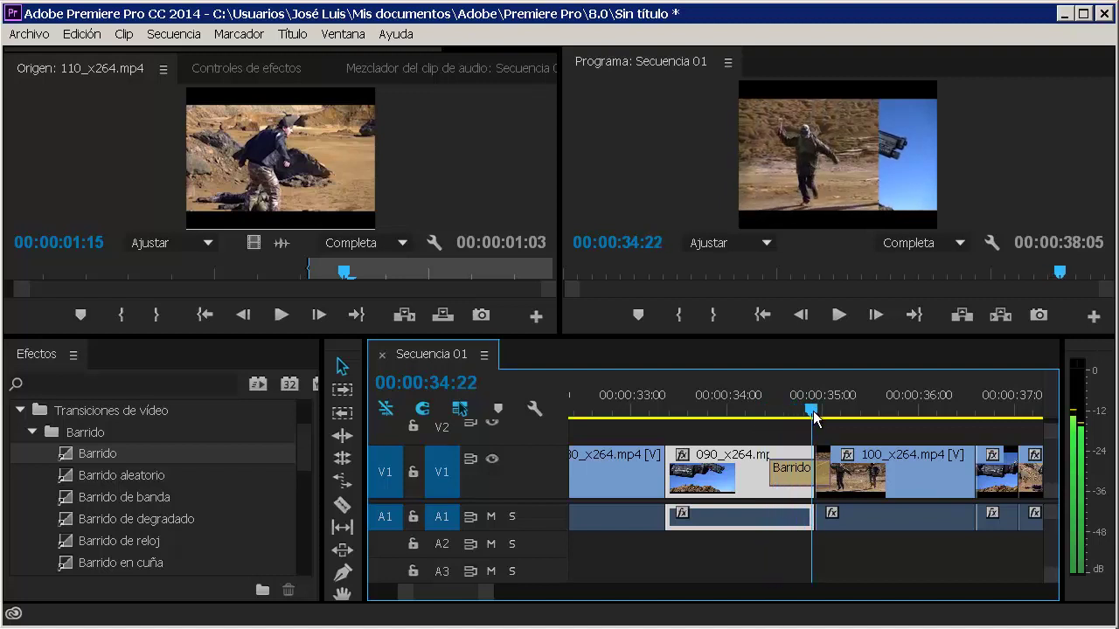
{"action": "mouse_move", "coordinate": [814, 418]}
{"action": "left_mouse_down"}
{"action": "mouse_move", "coordinate": [655, 444]}
{"action": "mouse_move", "coordinate": [623, 437]}
{"action": "left_mouse_up"}
Play the sequence through the wipe, then undo the Barrido transition
{"action": "left_click", "coordinate": [839, 315]}
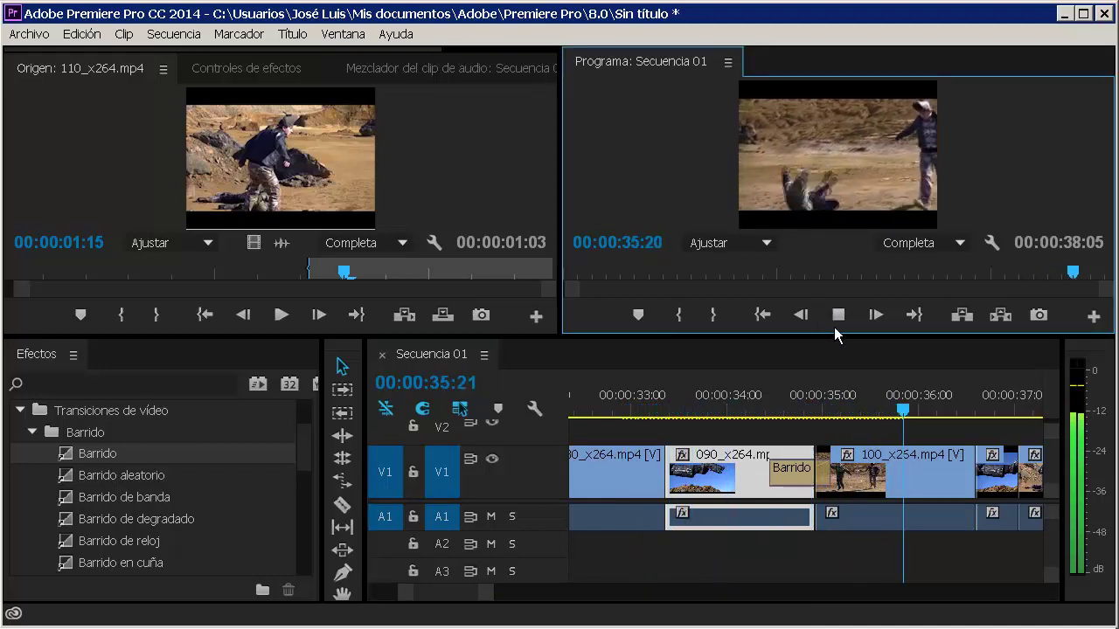
{"action": "left_click", "coordinate": [838, 315]}
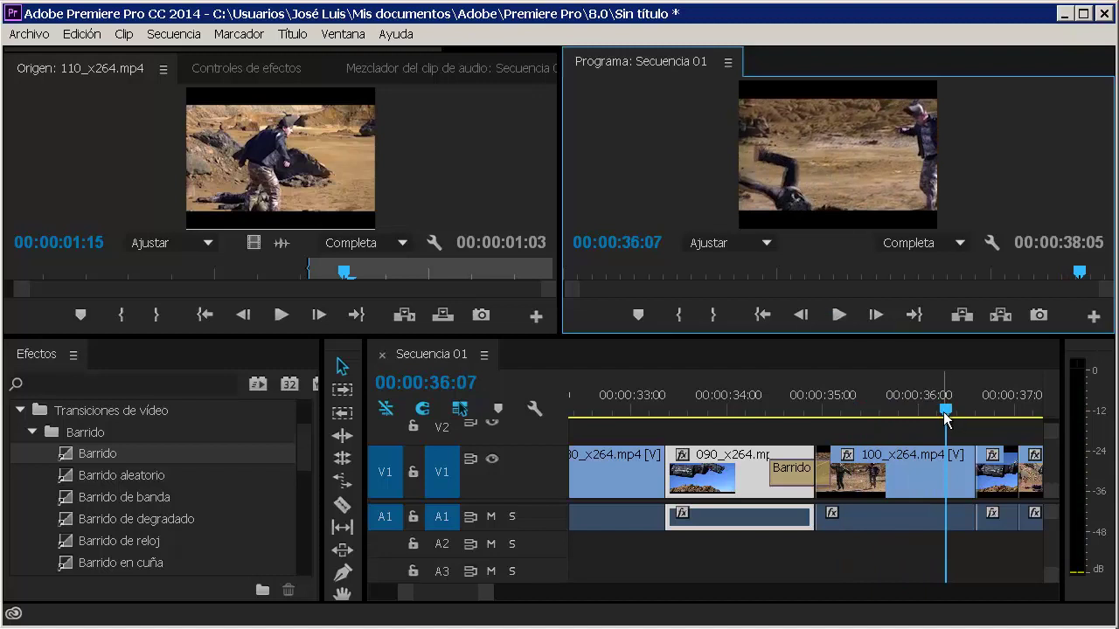
{"action": "key", "text": "ctrl+z"}
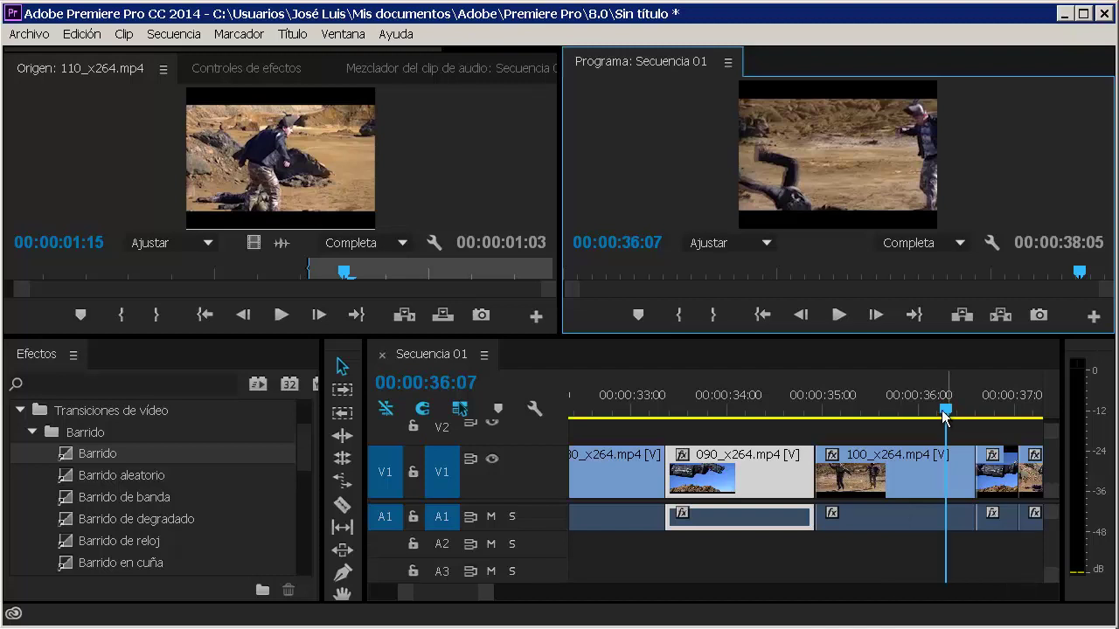
Drop Disolución cruzada from the Disolver folder onto the 090/100 cut
{"action": "left_click", "coordinate": [34, 432]}
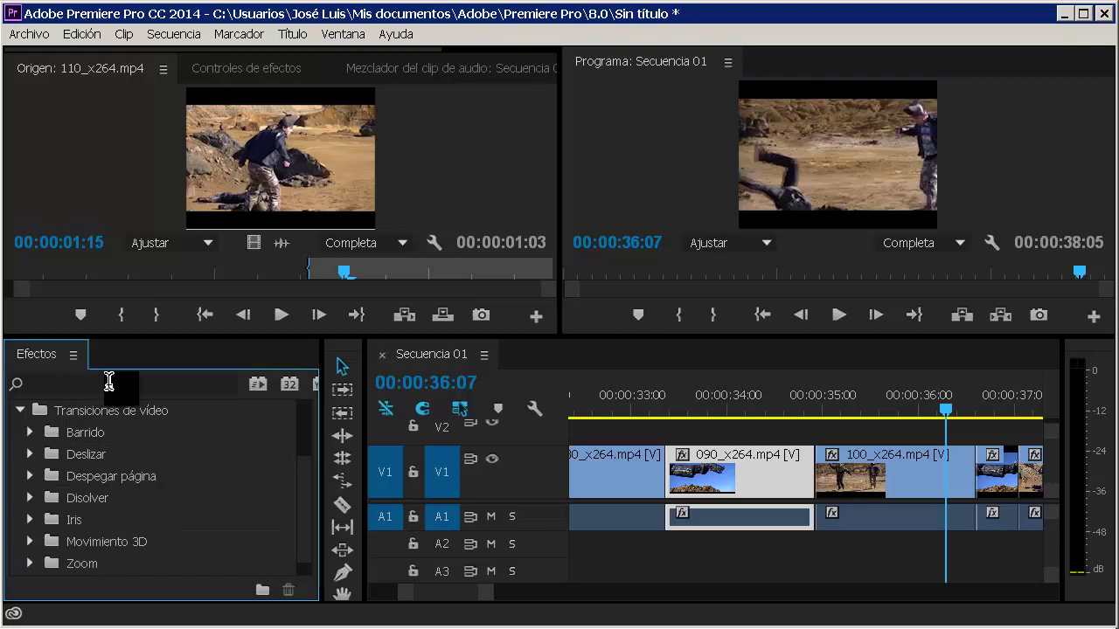
{"action": "left_click", "coordinate": [32, 497]}
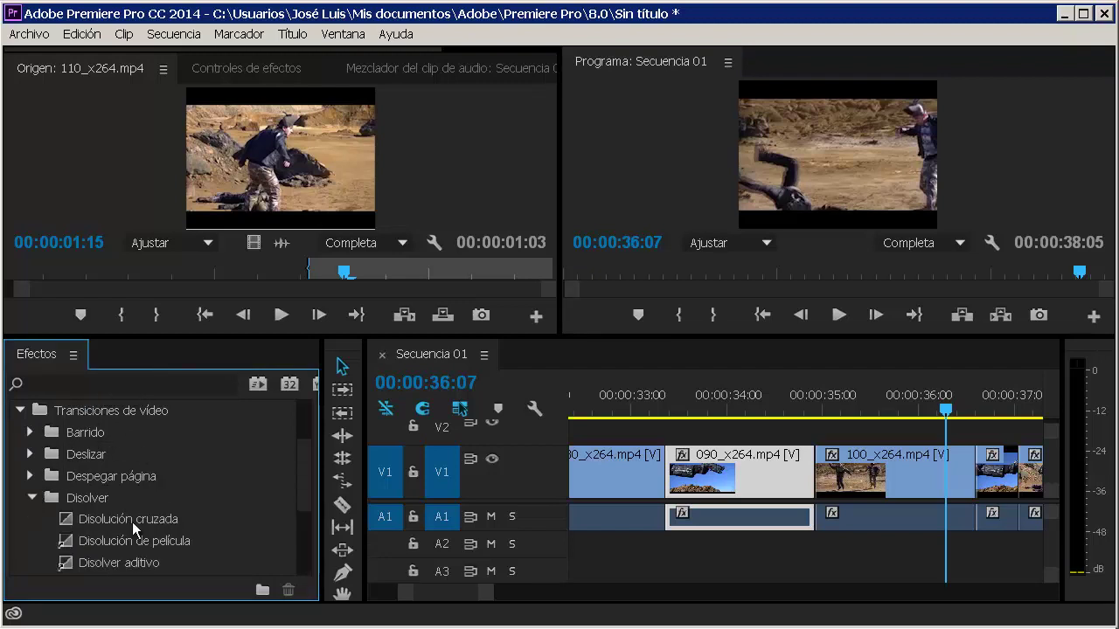
{"action": "left_click_drag", "start_coordinate": [132, 520], "coordinate": [832, 486]}
Scrub and play back through the new dissolve to review it
{"action": "left_click_drag", "start_coordinate": [942, 411], "coordinate": [722, 411]}
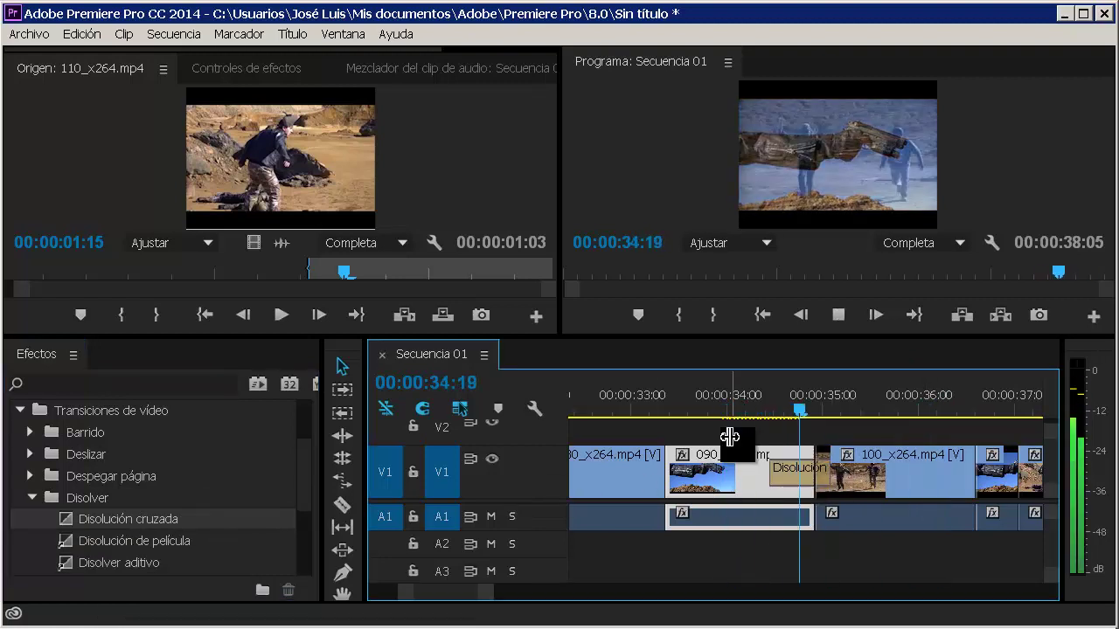
{"action": "left_click_drag", "start_coordinate": [899, 410], "coordinate": [757, 411]}
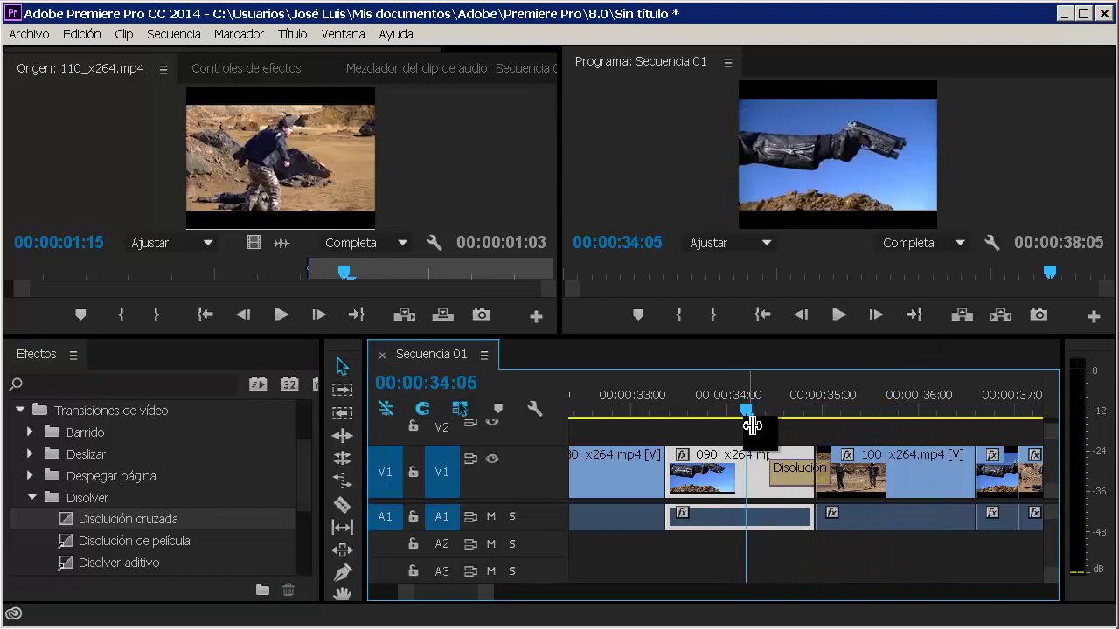
{"action": "left_click", "coordinate": [890, 410]}
{"action": "left_click_drag", "start_coordinate": [890, 412], "coordinate": [753, 411]}
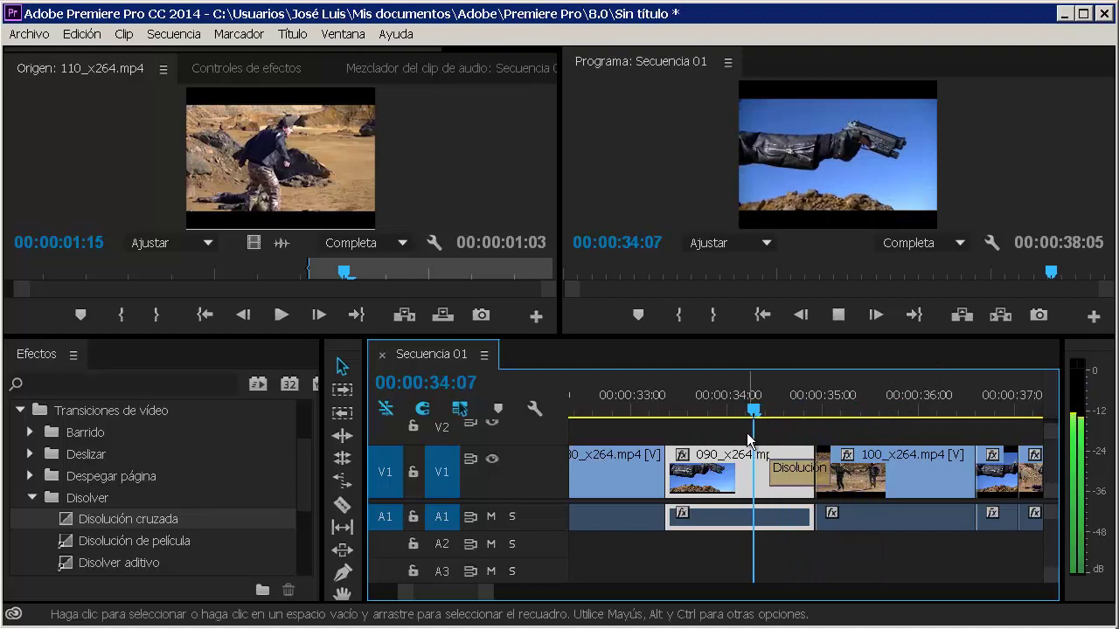
{"action": "key", "text": "space"}
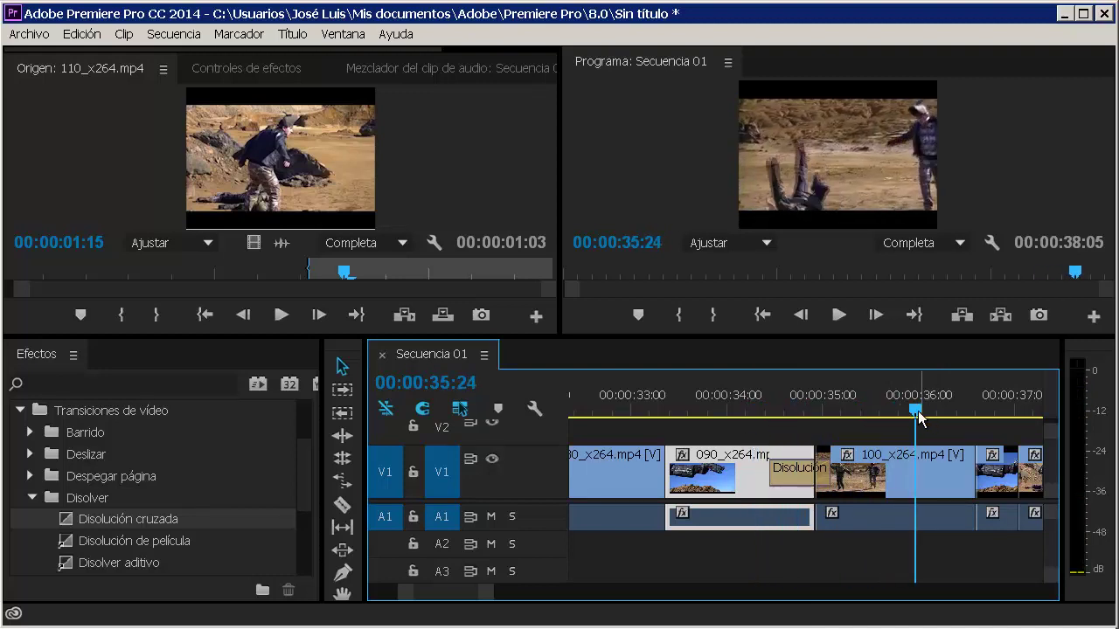
{"action": "mouse_move", "coordinate": [918, 411]}
{"action": "left_mouse_down"}
{"action": "mouse_move", "coordinate": [748, 429]}
{"action": "mouse_move", "coordinate": [848, 412]}
{"action": "left_mouse_up"}
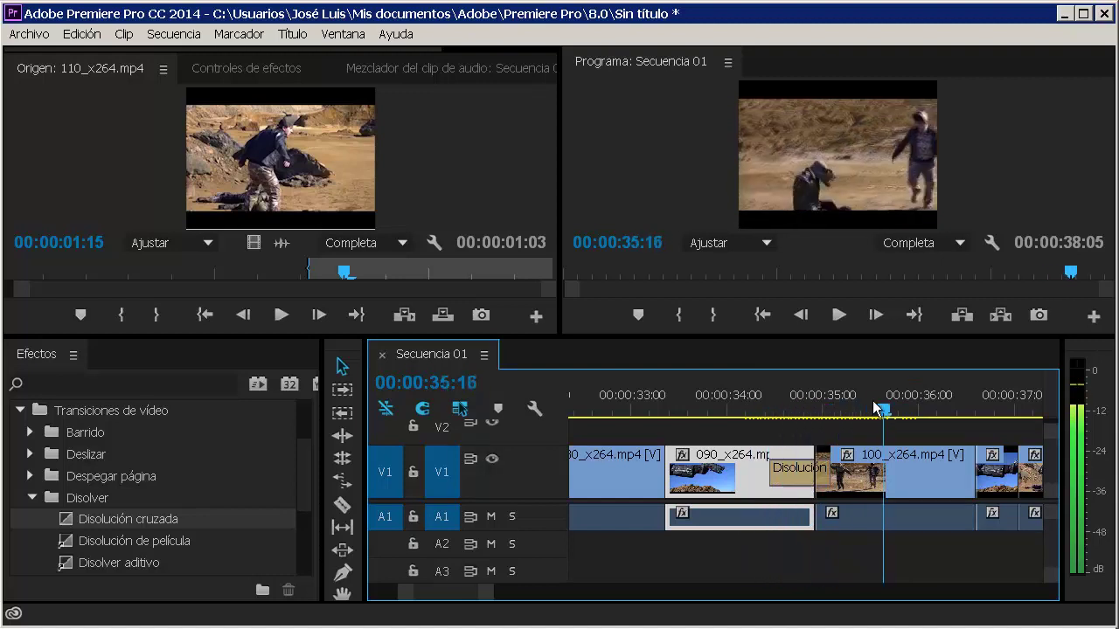
{"action": "left_click_drag", "start_coordinate": [848, 412], "coordinate": [934, 413]}
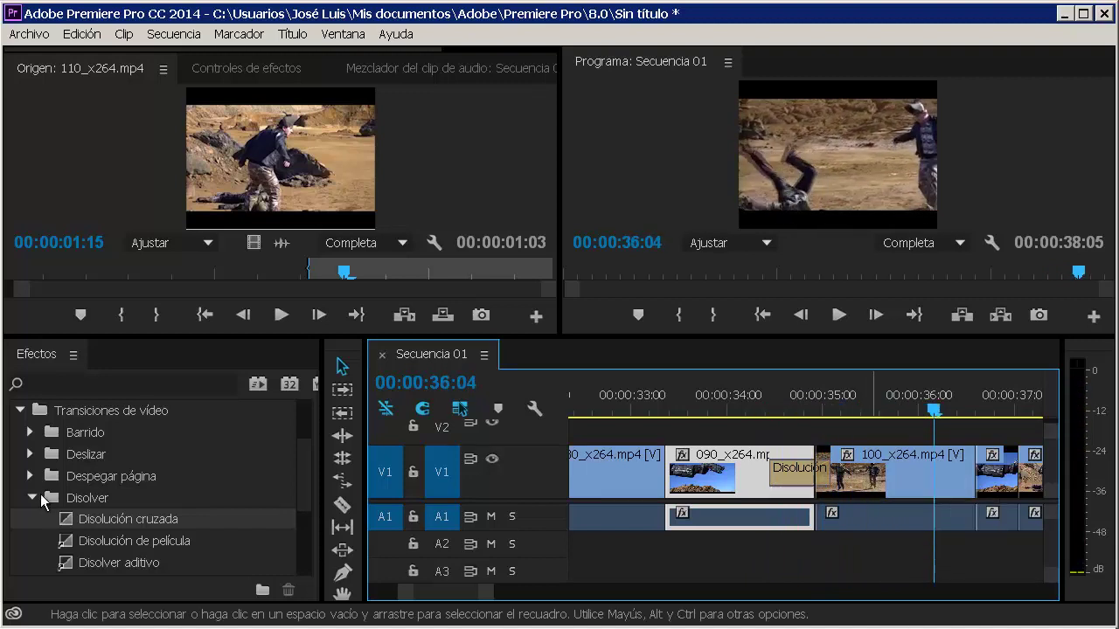
{"action": "left_click", "coordinate": [43, 494]}
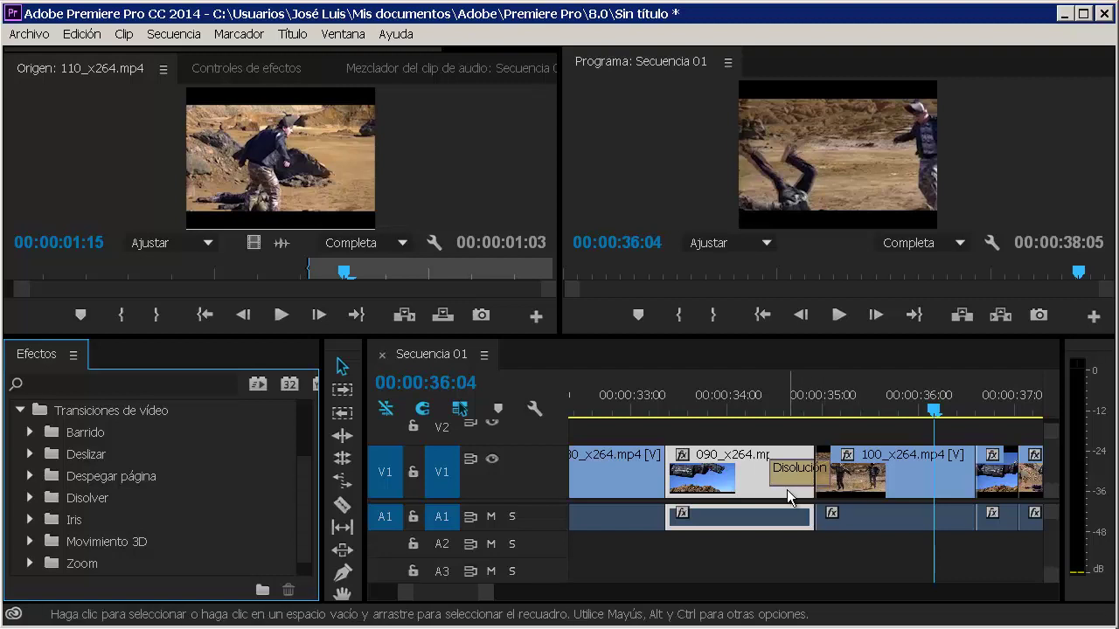
Collapse the transitions and expand the Efectos de vídeo categories
{"action": "mouse_move", "coordinate": [787, 489]}
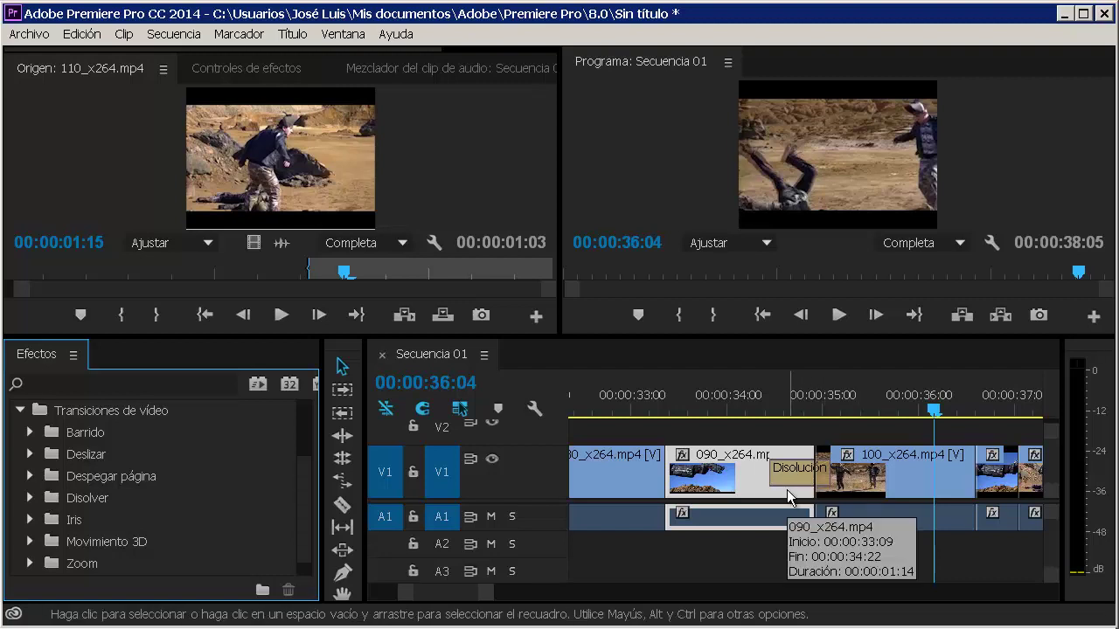
{"action": "left_click", "coordinate": [20, 410]}
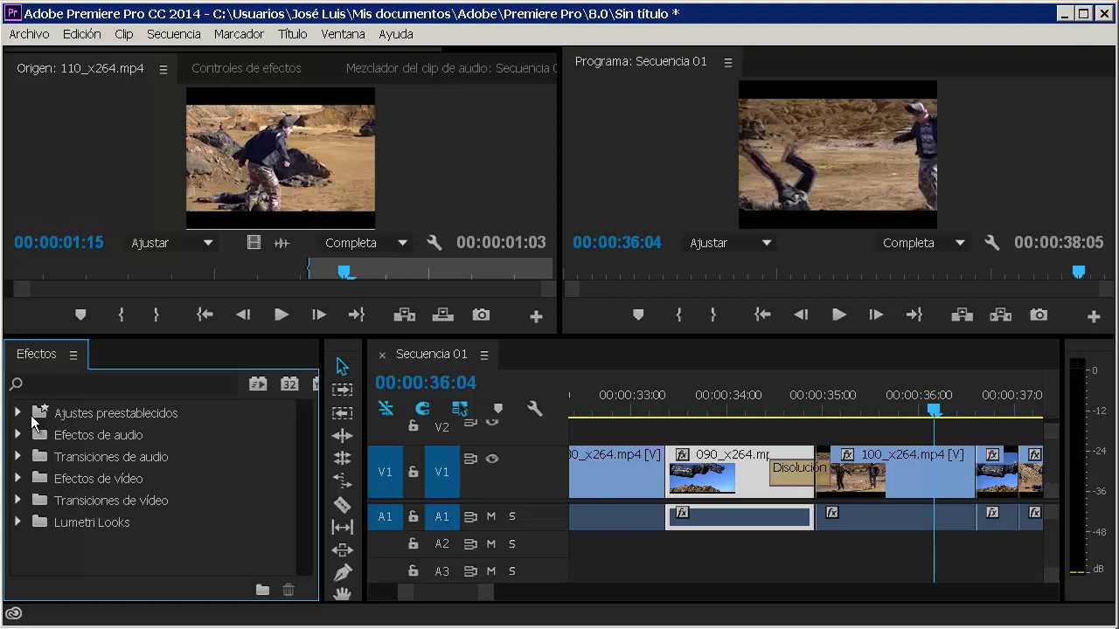
{"action": "left_click", "coordinate": [19, 478]}
{"action": "left_click_drag", "start_coordinate": [302, 455], "coordinate": [307, 512]}
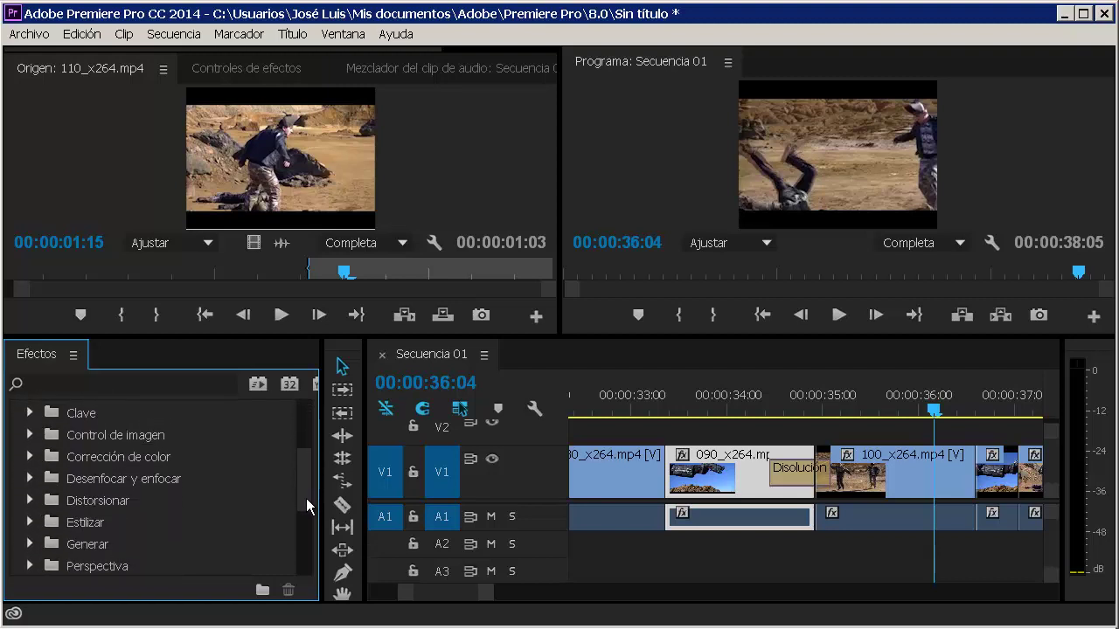
{"action": "left_click_drag", "start_coordinate": [307, 511], "coordinate": [308, 550]}
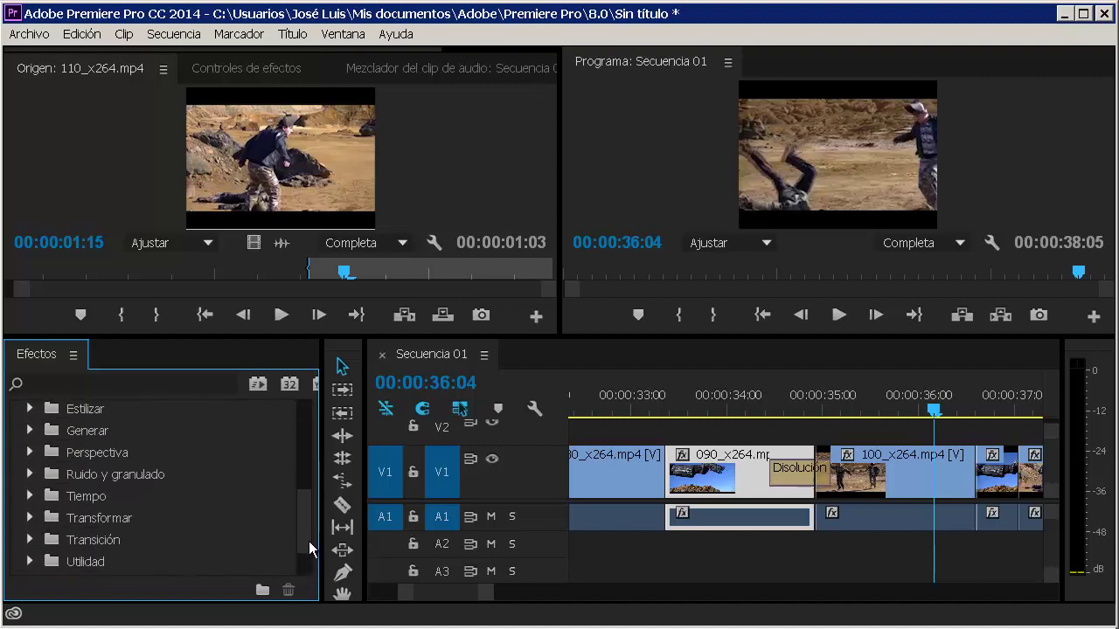
{"action": "mouse_move", "coordinate": [300, 513]}
{"action": "left_mouse_down"}
{"action": "mouse_move", "coordinate": [303, 451]}
{"action": "mouse_move", "coordinate": [305, 466]}
{"action": "left_mouse_up"}
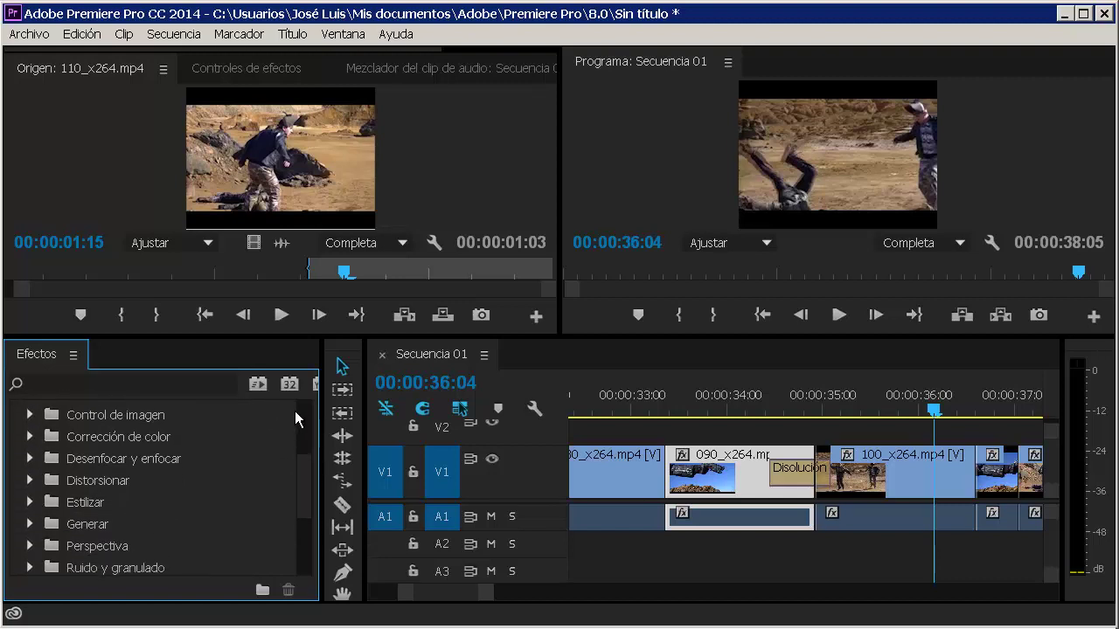
Select Brillo y contraste under Corrección de color, then review the sequence's last clips
{"action": "left_click", "coordinate": [31, 437]}
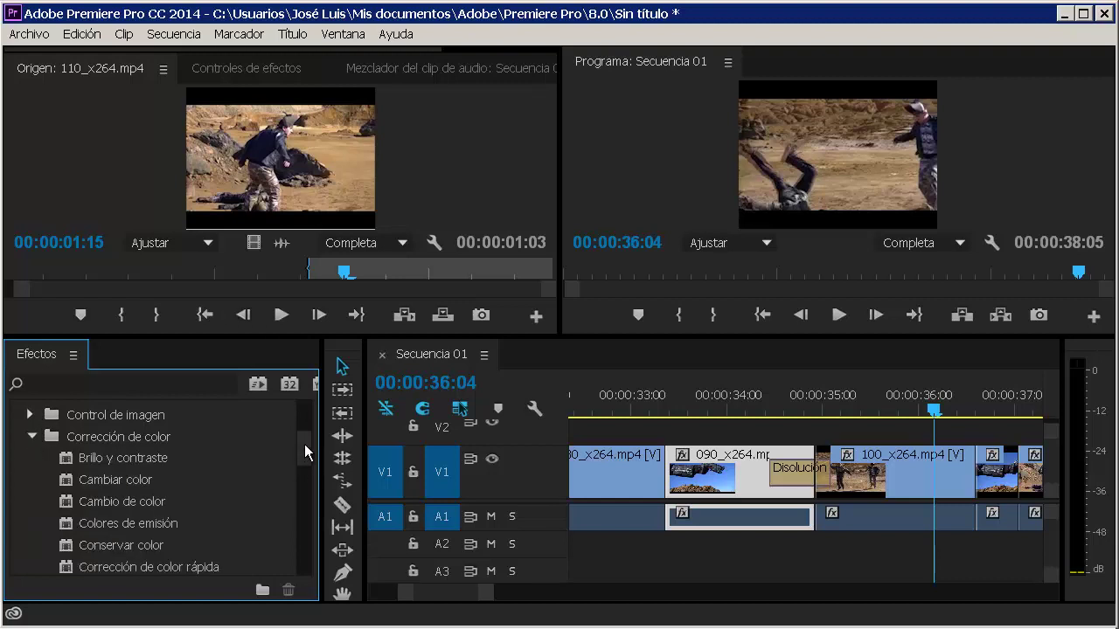
{"action": "mouse_move", "coordinate": [310, 447]}
{"action": "left_mouse_down"}
{"action": "mouse_move", "coordinate": [310, 463]}
{"action": "mouse_move", "coordinate": [315, 446]}
{"action": "left_mouse_up"}
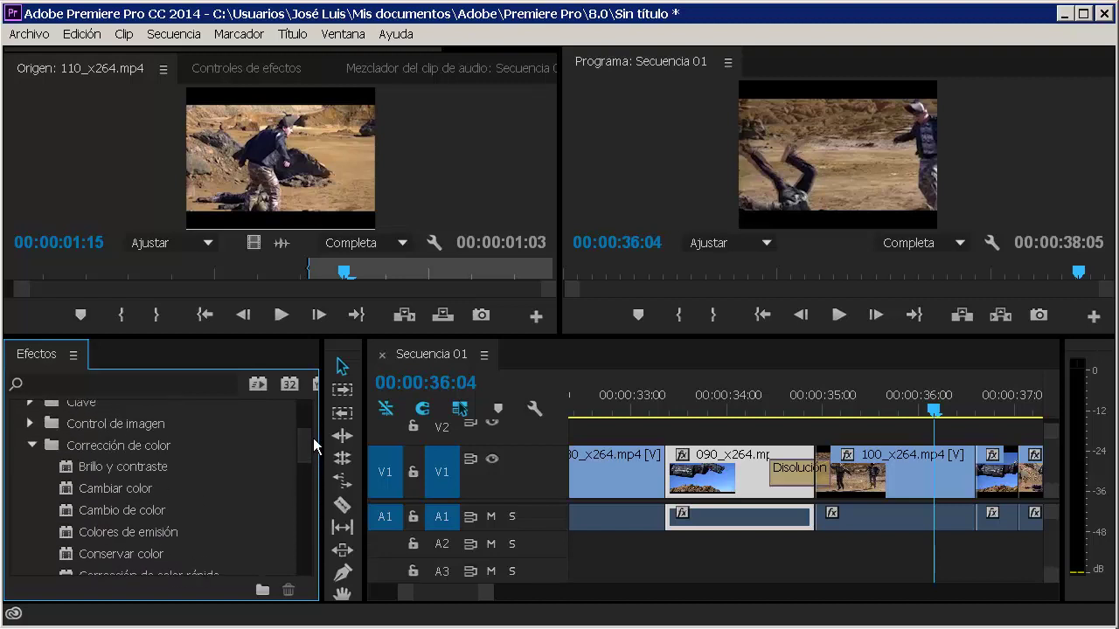
{"action": "left_click", "coordinate": [144, 465]}
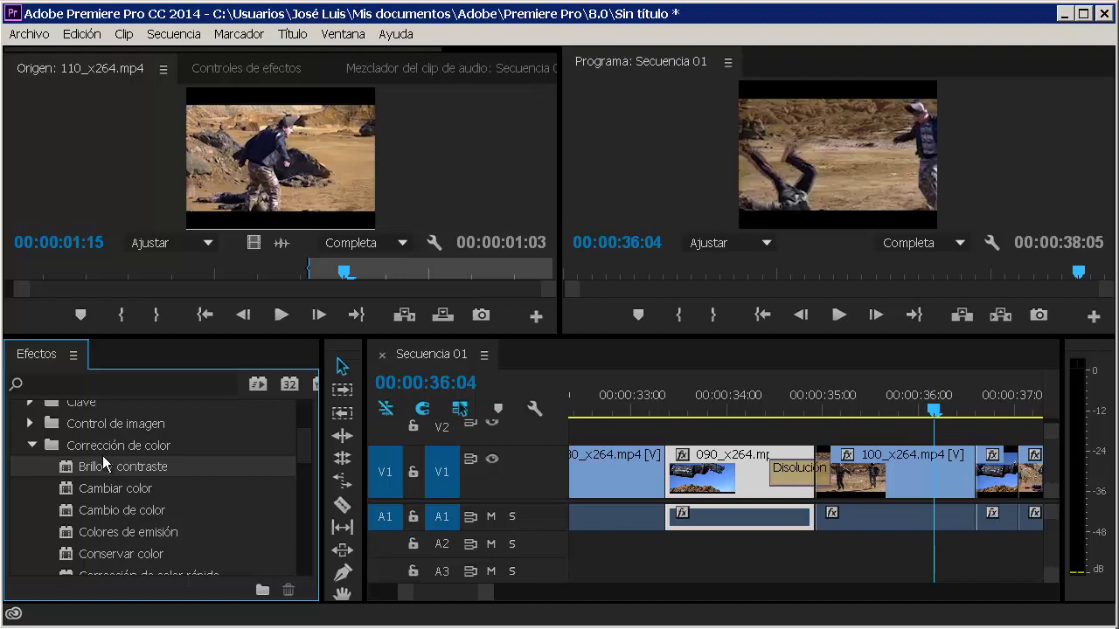
{"action": "left_click_drag", "start_coordinate": [929, 409], "coordinate": [1018, 414]}
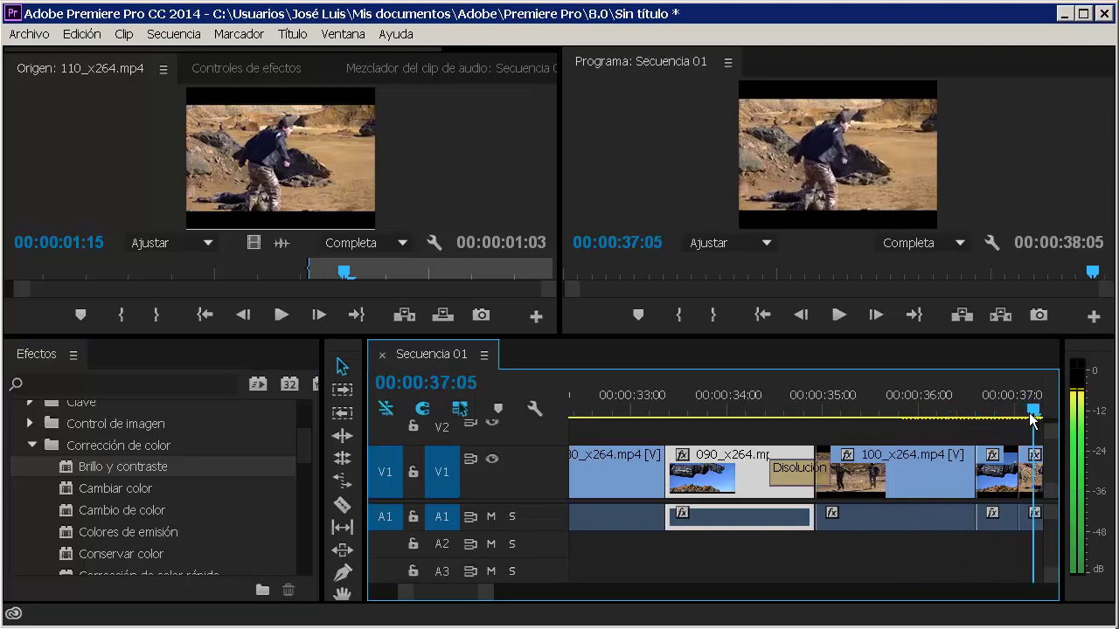
{"action": "mouse_move", "coordinate": [1017, 414]}
{"action": "left_mouse_down"}
{"action": "mouse_move", "coordinate": [915, 411]}
{"action": "mouse_move", "coordinate": [865, 453]}
{"action": "mouse_move", "coordinate": [929, 430]}
{"action": "mouse_move", "coordinate": [896, 425]}
{"action": "left_mouse_up"}
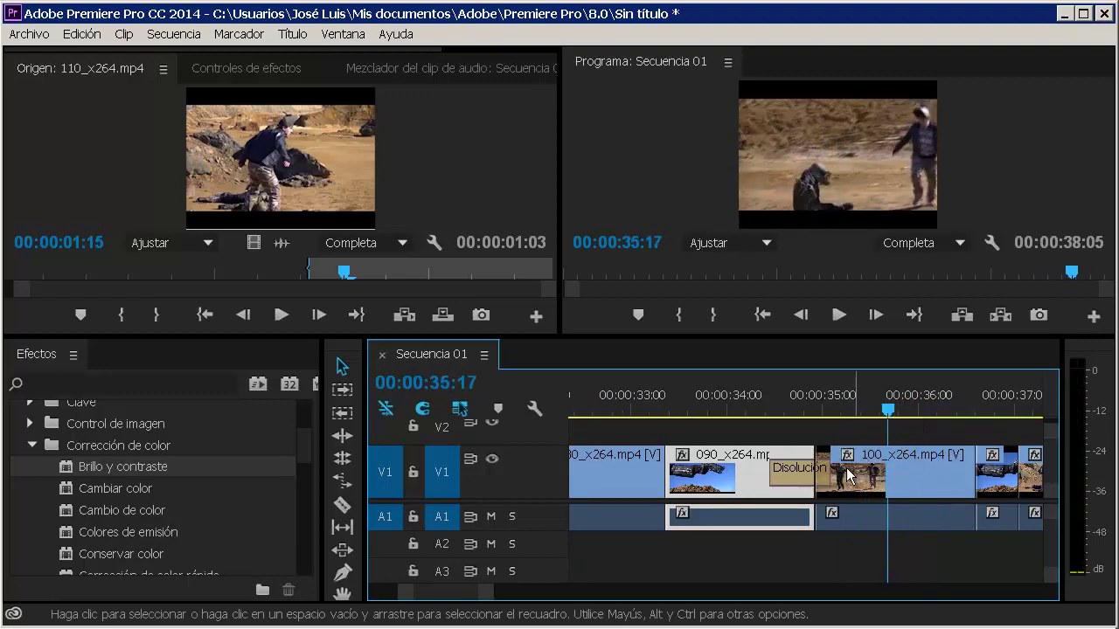
{"action": "scroll", "coordinate": [307, 455], "scroll_direction": "down", "scroll_amount": 1}
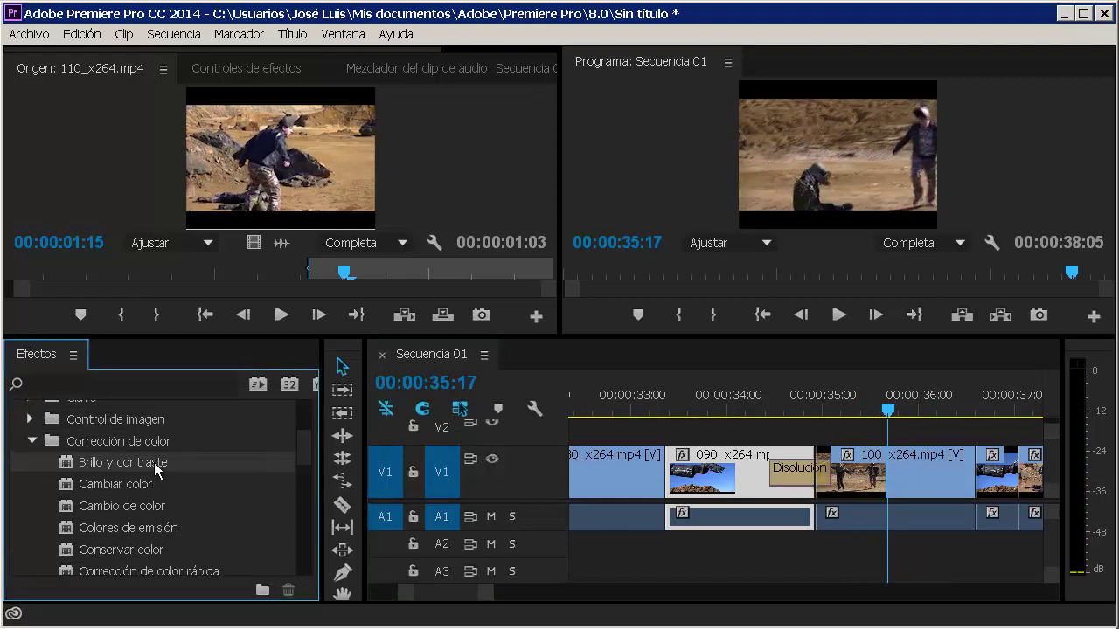
Drop Brillo y contraste onto the 100_x264 clip on V1 and show its Controles de efectos
{"action": "mouse_move", "coordinate": [154, 463]}
{"action": "left_mouse_down"}
{"action": "mouse_move", "coordinate": [920, 426]}
{"action": "mouse_move", "coordinate": [922, 476]}
{"action": "left_mouse_up"}
{"action": "left_click", "coordinate": [912, 519]}
{"action": "left_click", "coordinate": [876, 413]}
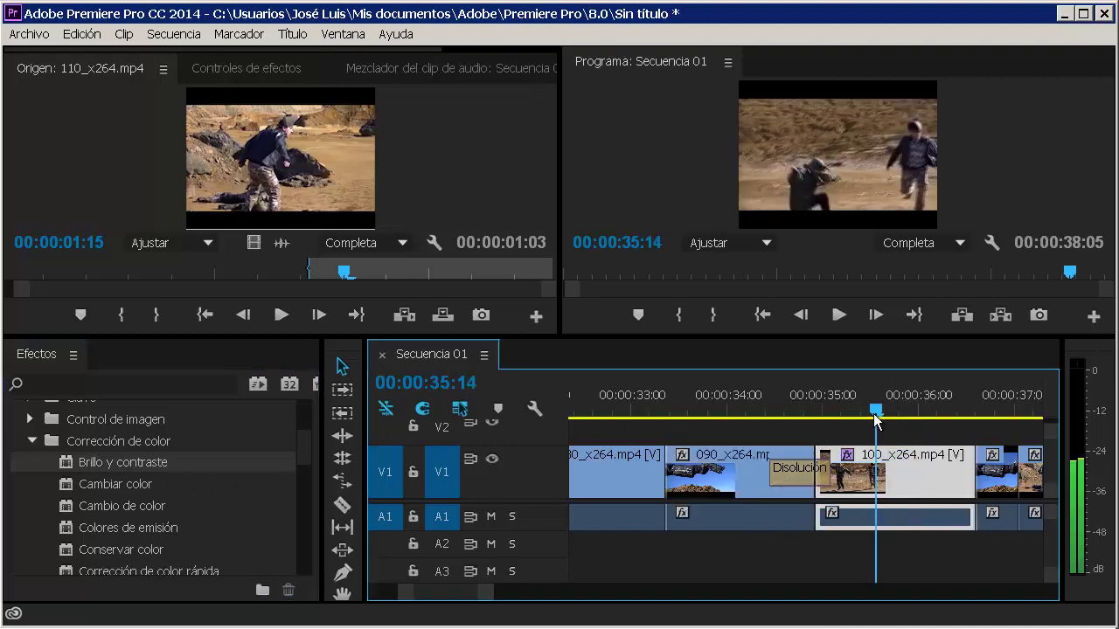
{"action": "mouse_move", "coordinate": [876, 421]}
{"action": "left_mouse_down"}
{"action": "mouse_move", "coordinate": [951, 410]}
{"action": "mouse_move", "coordinate": [833, 434]}
{"action": "mouse_move", "coordinate": [899, 444]}
{"action": "mouse_move", "coordinate": [874, 446]}
{"action": "mouse_move", "coordinate": [890, 423]}
{"action": "left_mouse_up"}
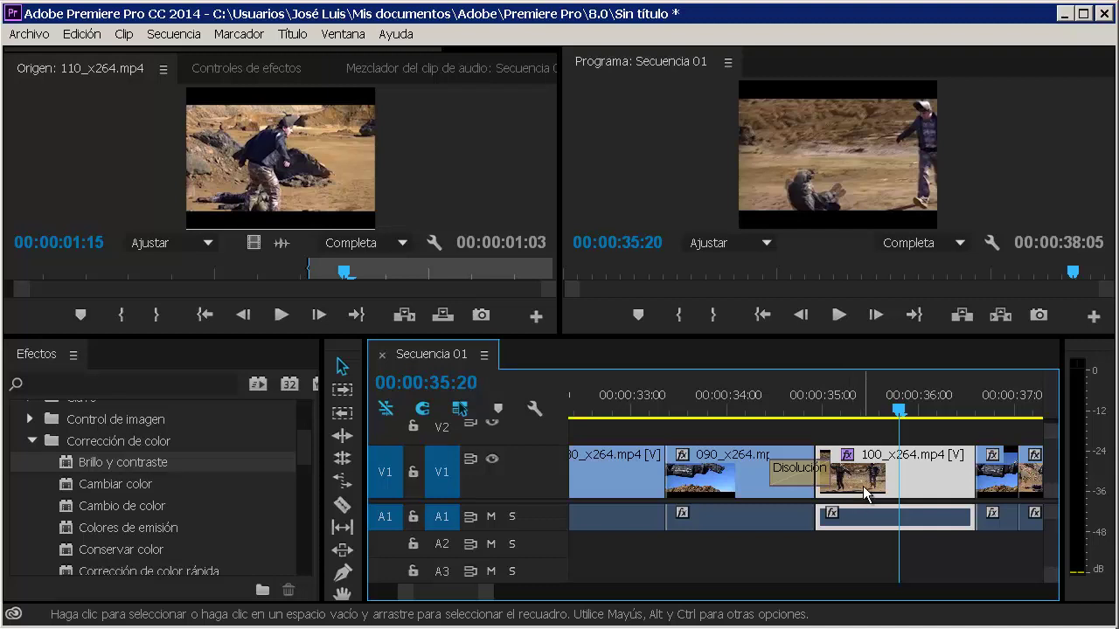
{"action": "left_click", "coordinate": [220, 70]}
Drag the timeline border down to enlarge Effect Controls and the Program monitor
{"action": "left_click_drag", "start_coordinate": [405, 48], "coordinate": [413, 49]}
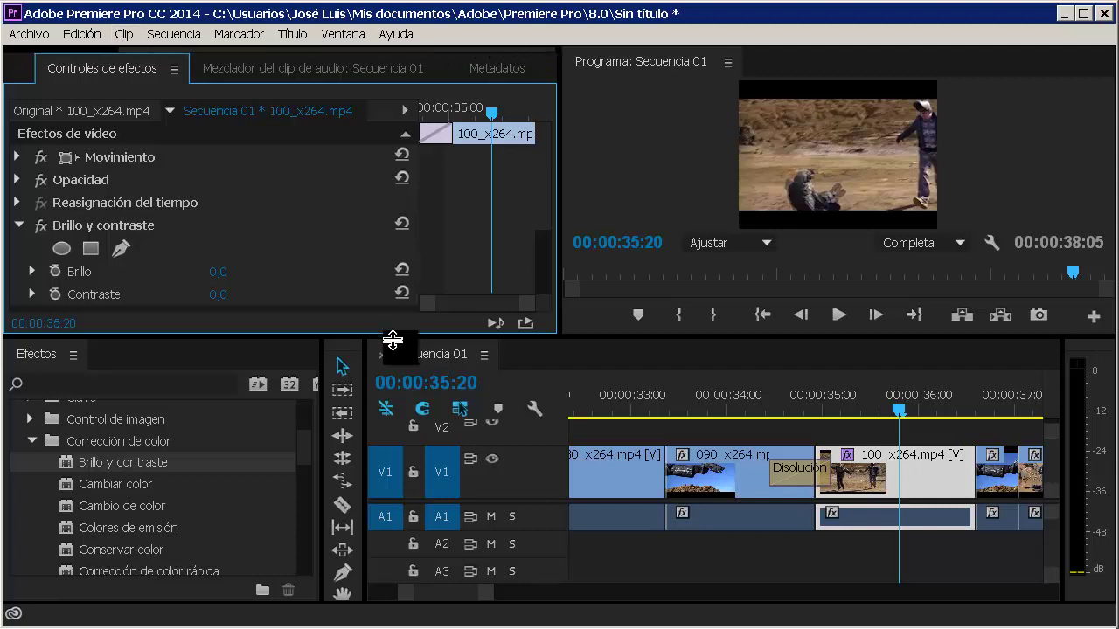
{"action": "mouse_move", "coordinate": [391, 339]}
{"action": "left_mouse_down"}
{"action": "mouse_move", "coordinate": [391, 531]}
{"action": "mouse_move", "coordinate": [391, 455]}
{"action": "left_mouse_up"}
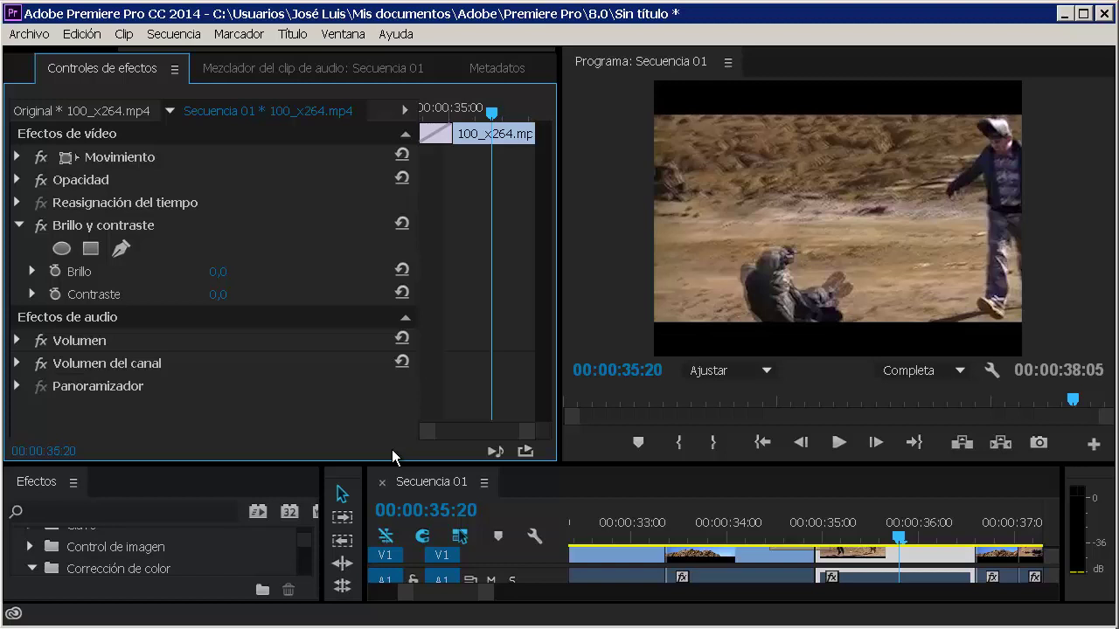
{"action": "left_click", "coordinate": [927, 554]}
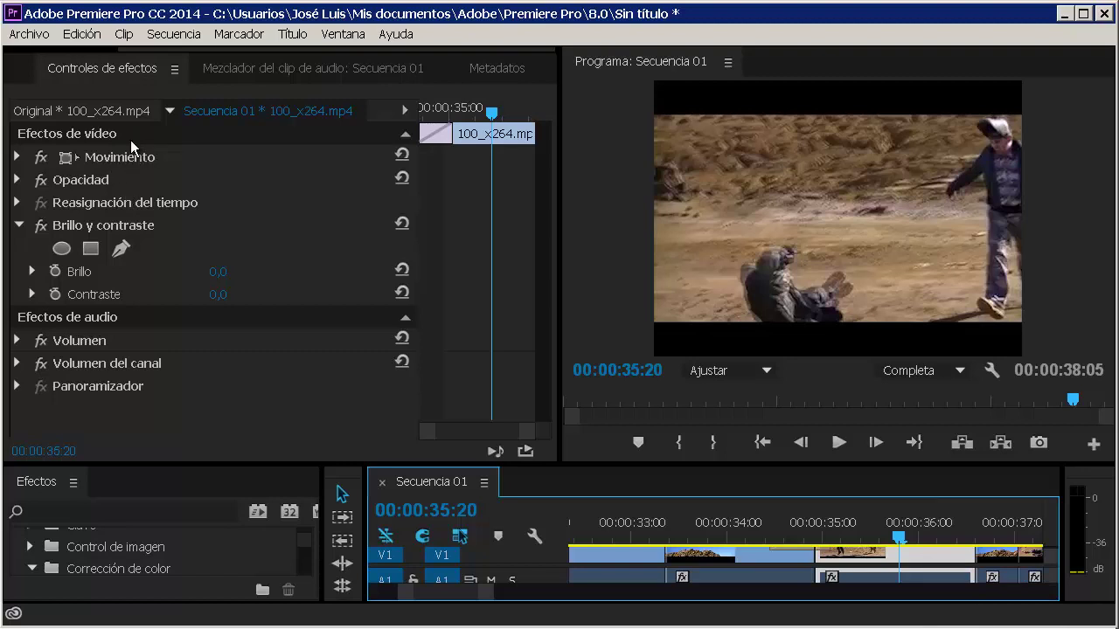
{"action": "left_click_drag", "start_coordinate": [896, 539], "coordinate": [600, 547]}
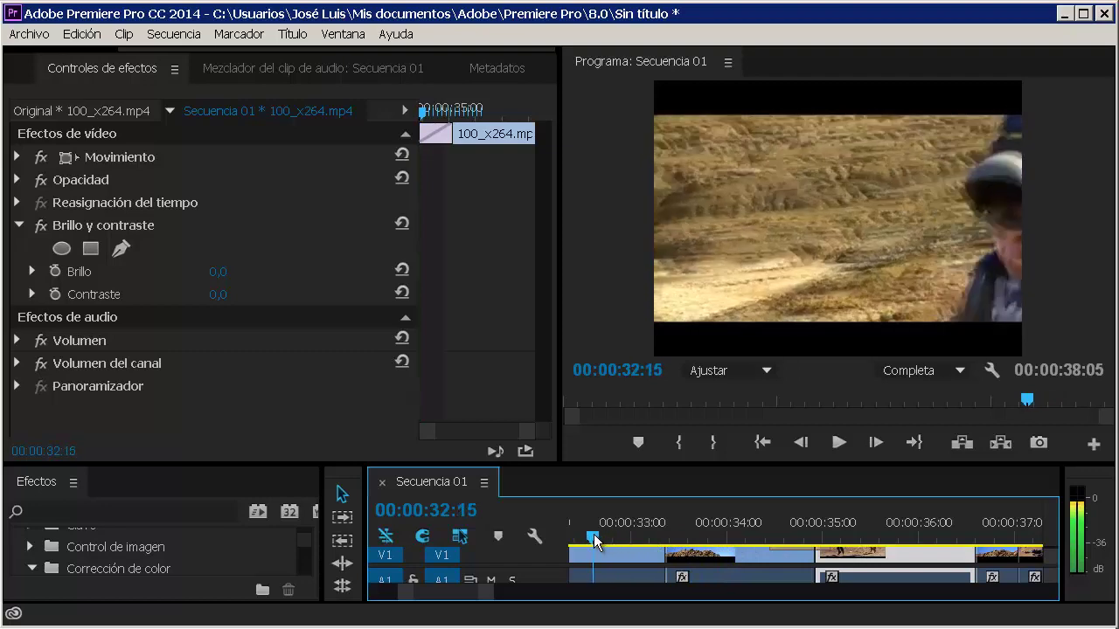
Inspect 080_x264's Movimiento settings, then select the 100_x264 clip on V1
{"action": "left_click", "coordinate": [631, 557]}
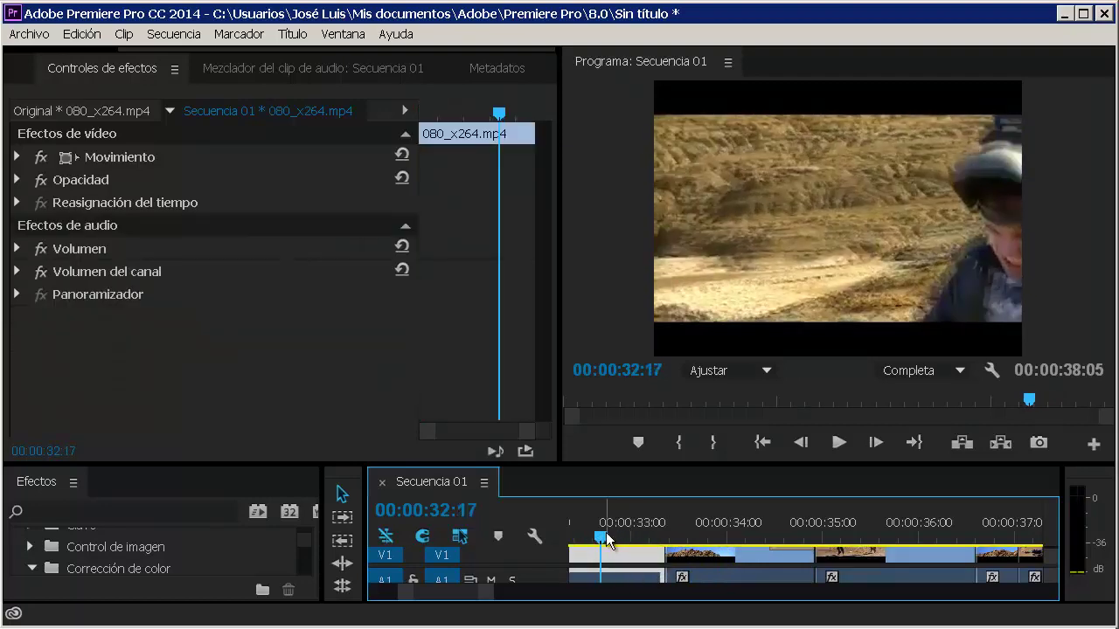
{"action": "left_click", "coordinate": [604, 533]}
{"action": "double_click", "coordinate": [636, 554]}
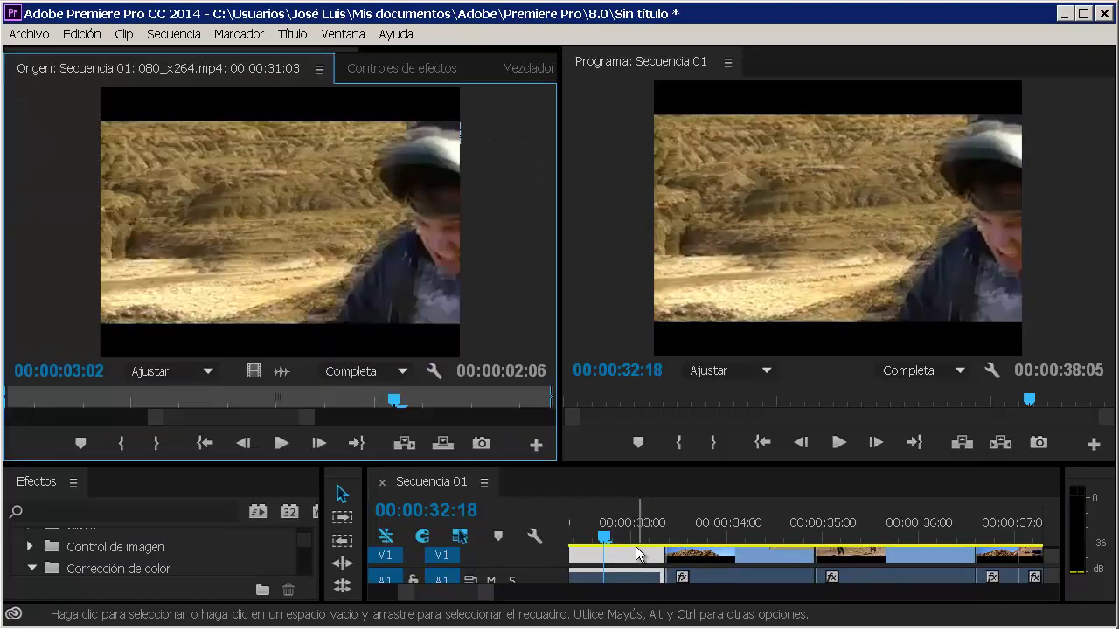
{"action": "left_click", "coordinate": [420, 69]}
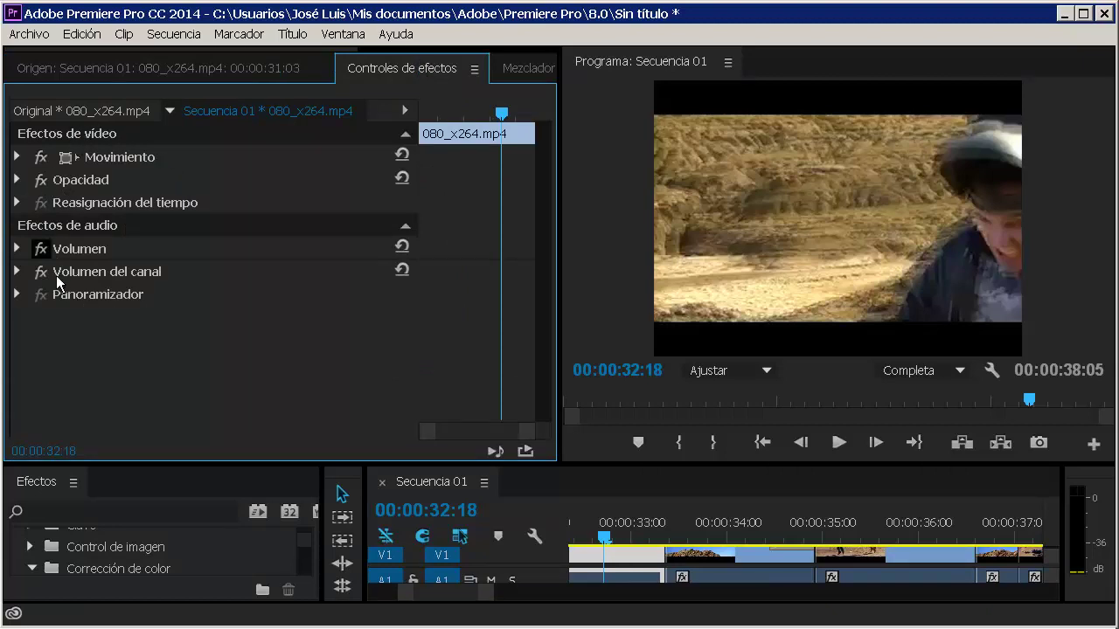
{"action": "left_click", "coordinate": [17, 157]}
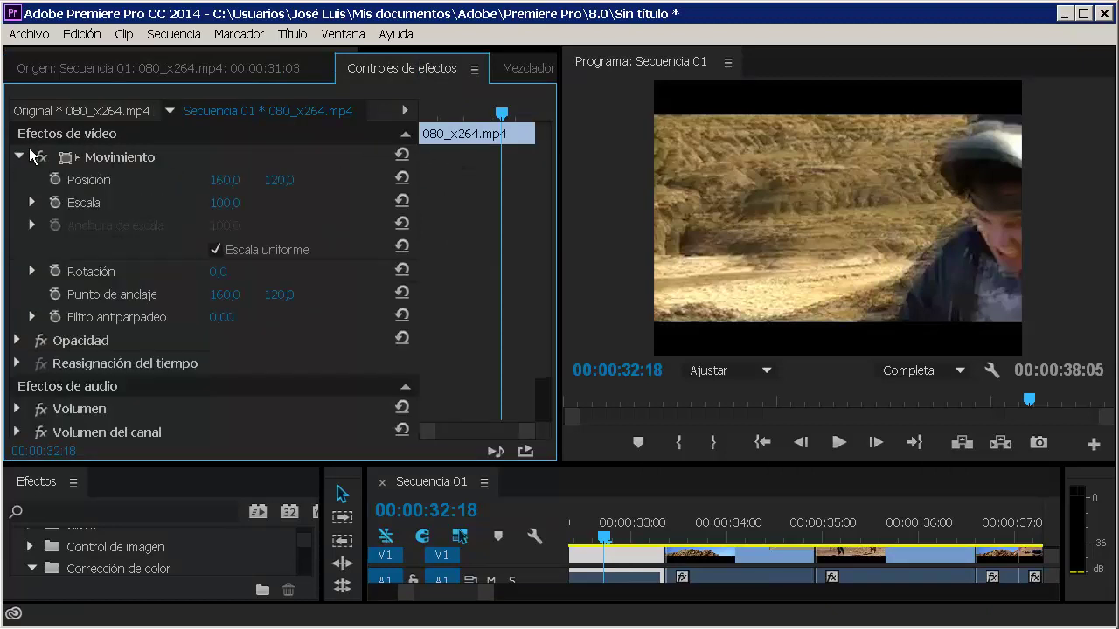
{"action": "left_click", "coordinate": [19, 157]}
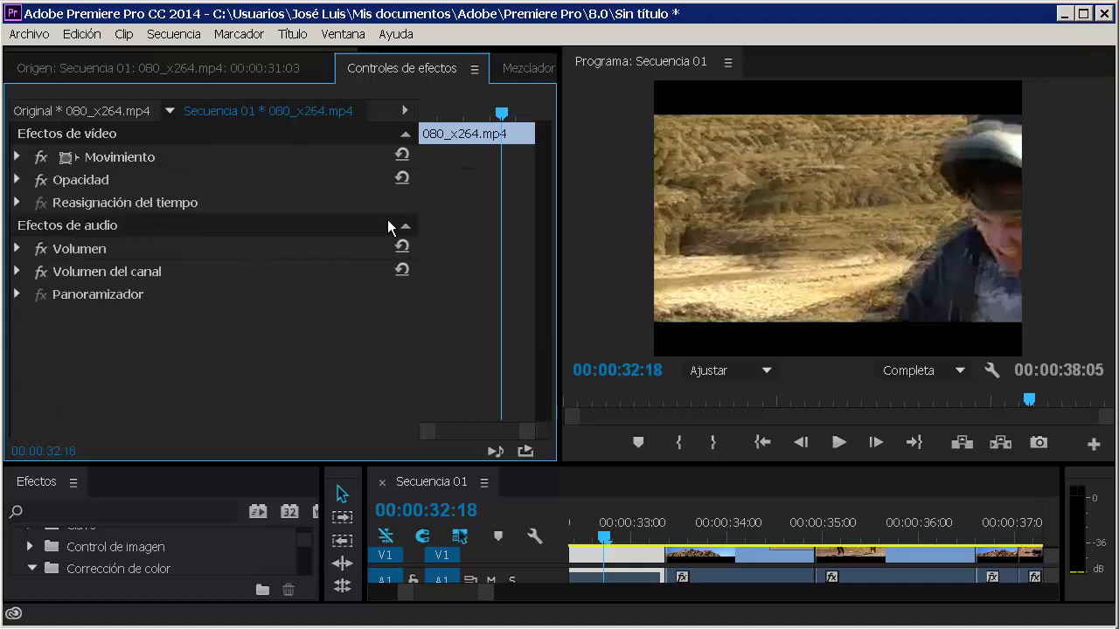
{"action": "left_click", "coordinate": [928, 559]}
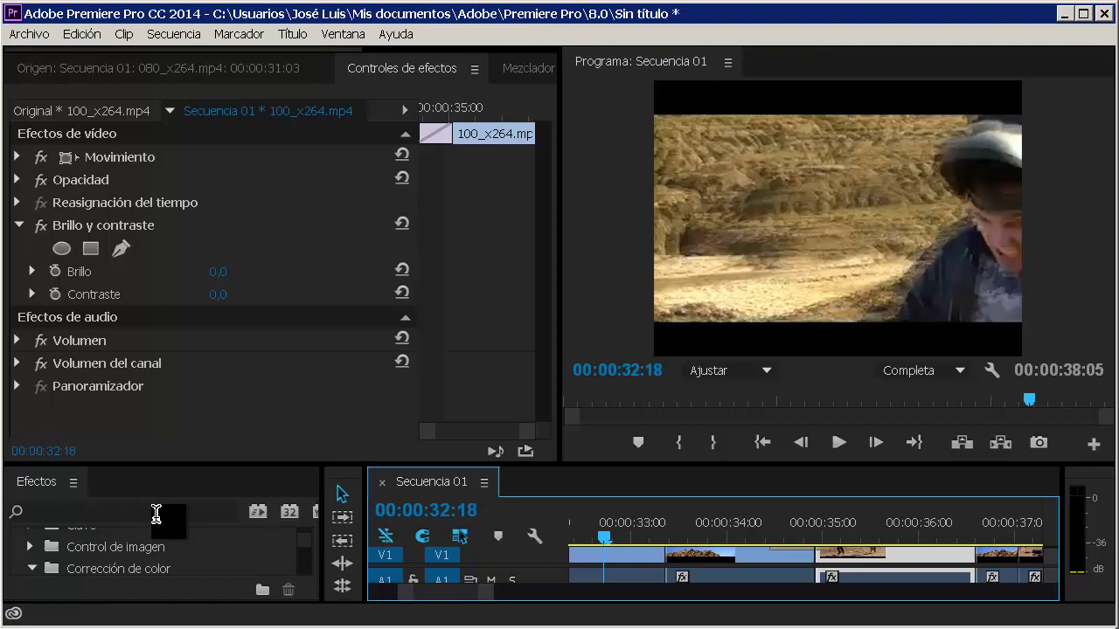
Move the playhead to about 00:00:35:09 and expand the Brillo and Contraste sliders
{"action": "double_click", "coordinate": [915, 558]}
{"action": "left_click_drag", "start_coordinate": [619, 540], "coordinate": [857, 537]}
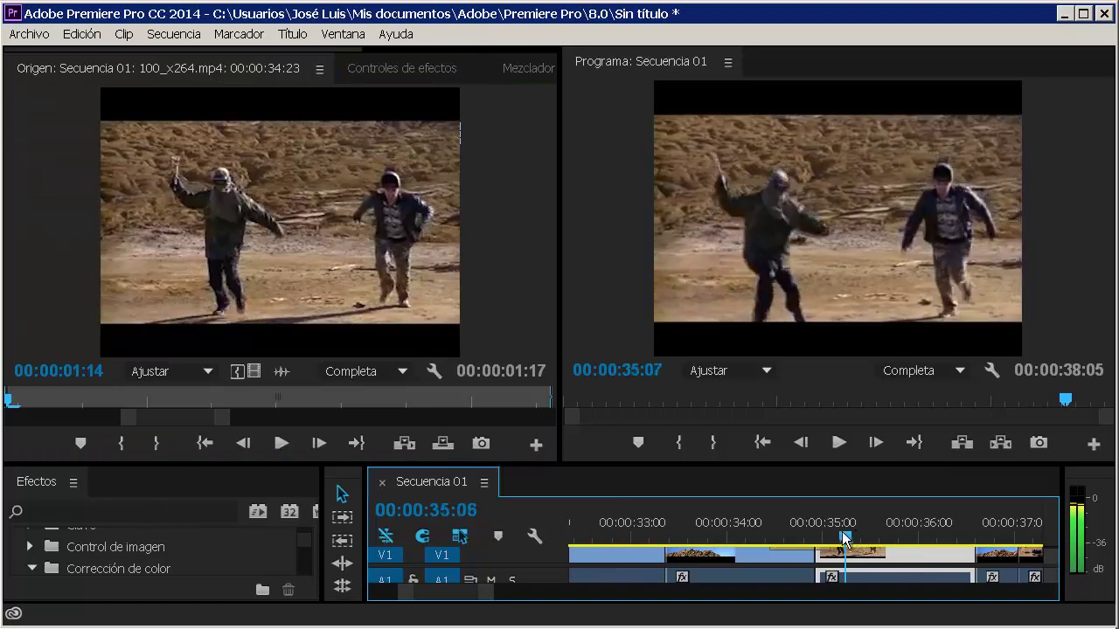
{"action": "left_click", "coordinate": [383, 66]}
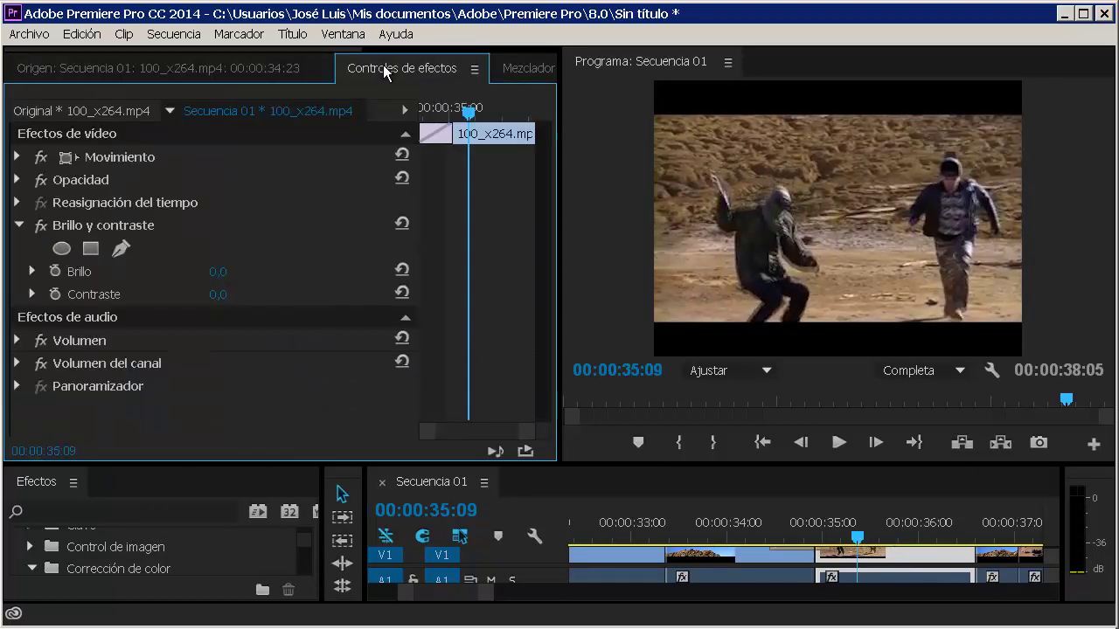
{"action": "left_click", "coordinate": [33, 271]}
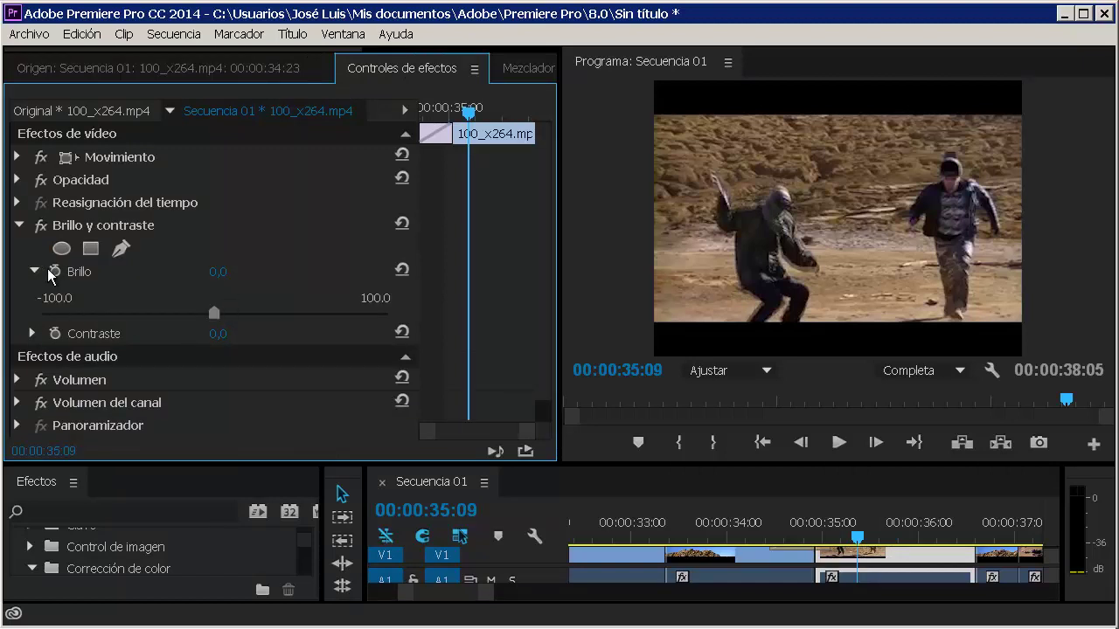
{"action": "left_click", "coordinate": [33, 271]}
{"action": "left_click", "coordinate": [32, 272]}
{"action": "left_click", "coordinate": [35, 333]}
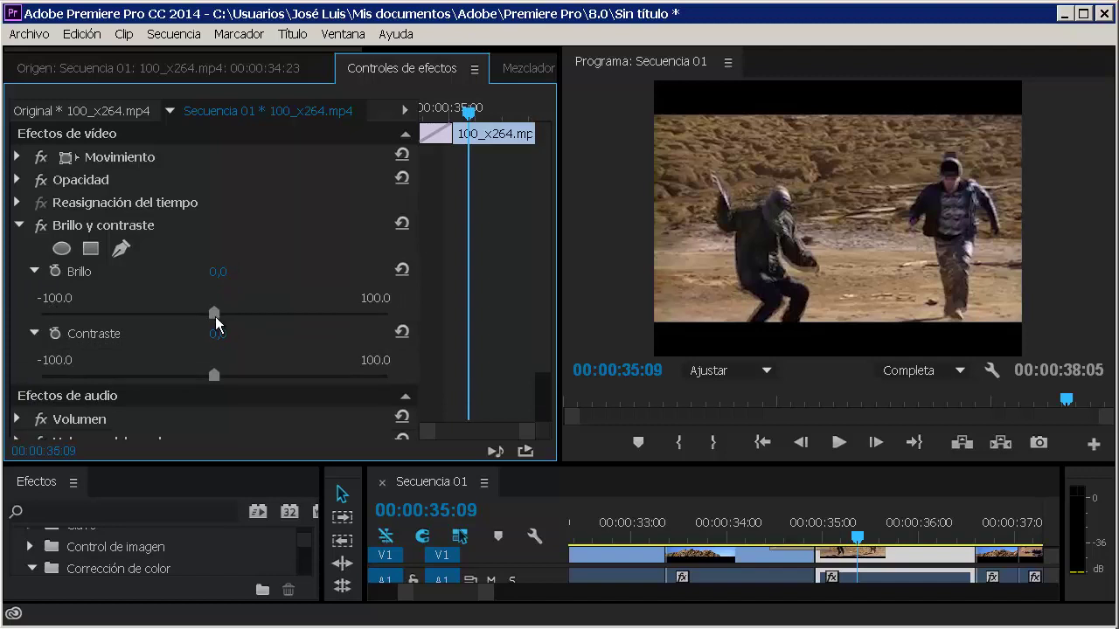
Set Brillo to 0,3 and Contraste to 1,6, then reselect 100_x264
{"action": "left_click_drag", "start_coordinate": [215, 315], "coordinate": [231, 315]}
{"action": "mouse_move", "coordinate": [269, 309]}
{"action": "left_mouse_down"}
{"action": "mouse_move", "coordinate": [173, 315]}
{"action": "mouse_move", "coordinate": [208, 320]}
{"action": "mouse_move", "coordinate": [223, 306]}
{"action": "left_mouse_up"}
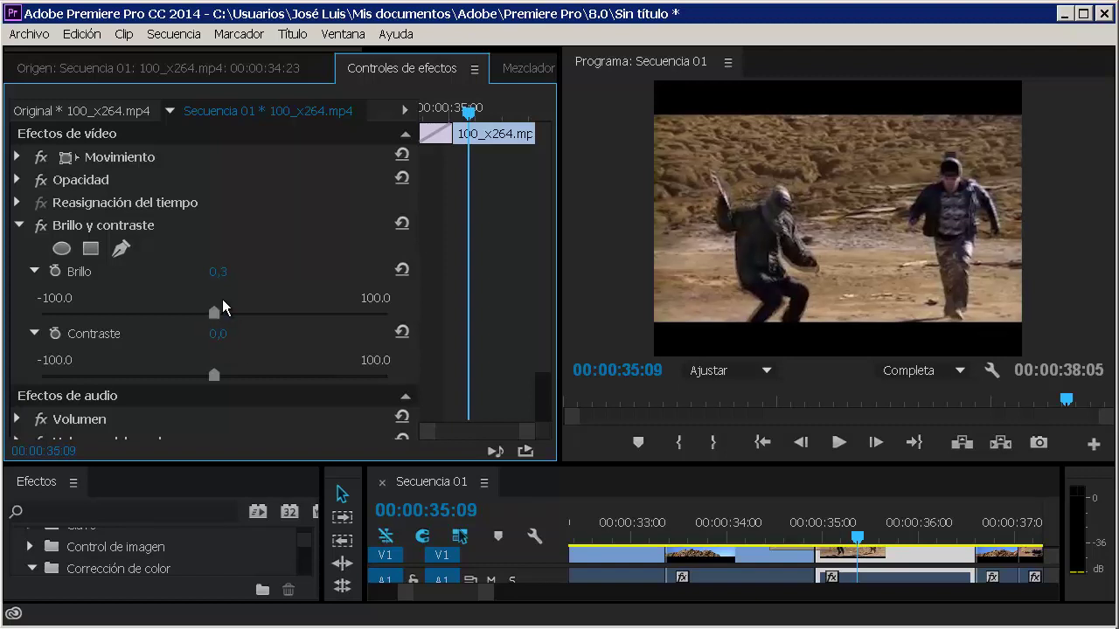
{"action": "mouse_move", "coordinate": [212, 373]}
{"action": "left_mouse_down"}
{"action": "mouse_move", "coordinate": [41, 411]}
{"action": "mouse_move", "coordinate": [232, 398]}
{"action": "mouse_move", "coordinate": [217, 367]}
{"action": "left_mouse_up"}
{"action": "left_click", "coordinate": [1005, 559]}
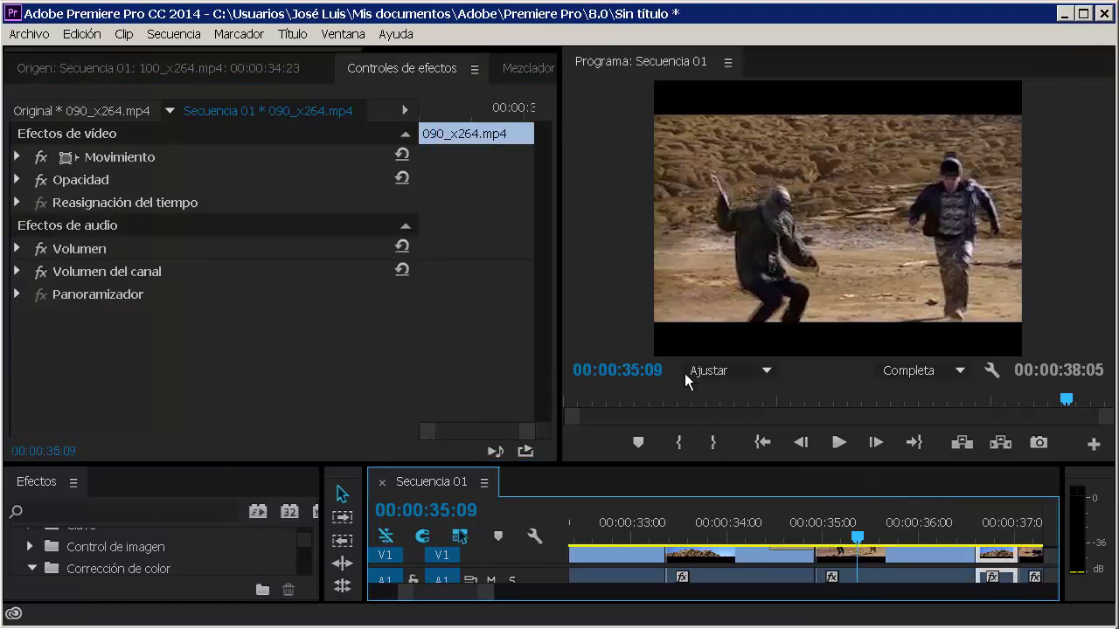
{"action": "left_click", "coordinate": [417, 71]}
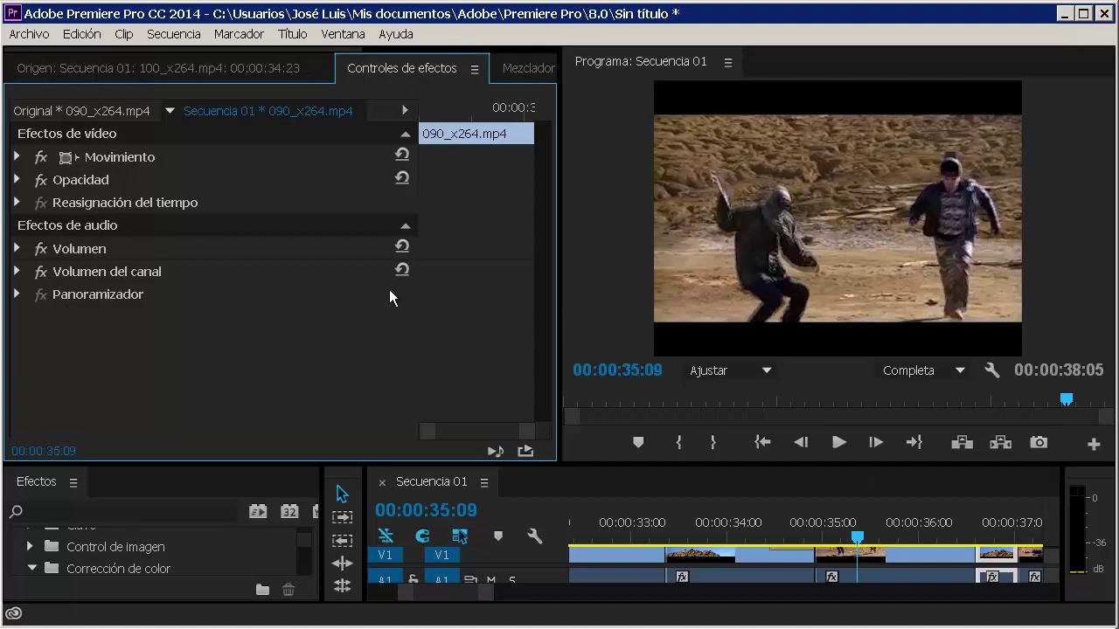
{"action": "left_click", "coordinate": [788, 562]}
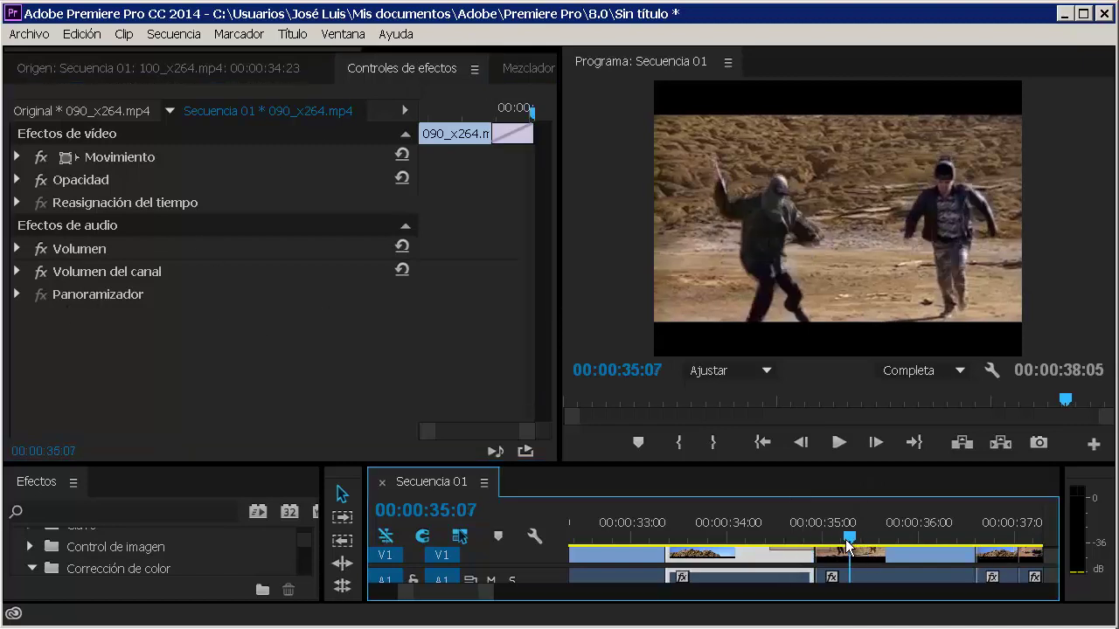
{"action": "left_click", "coordinate": [891, 554]}
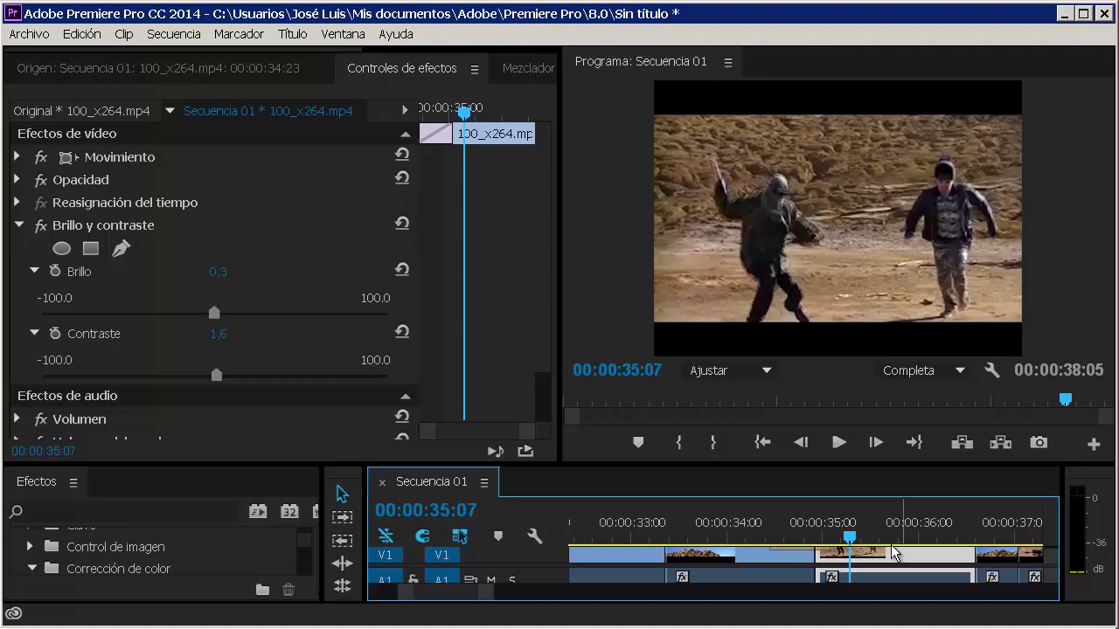
Set Movimiento Posición X to 156,0 and scrub Escala upward to enlarge the clip
{"action": "left_click", "coordinate": [27, 151]}
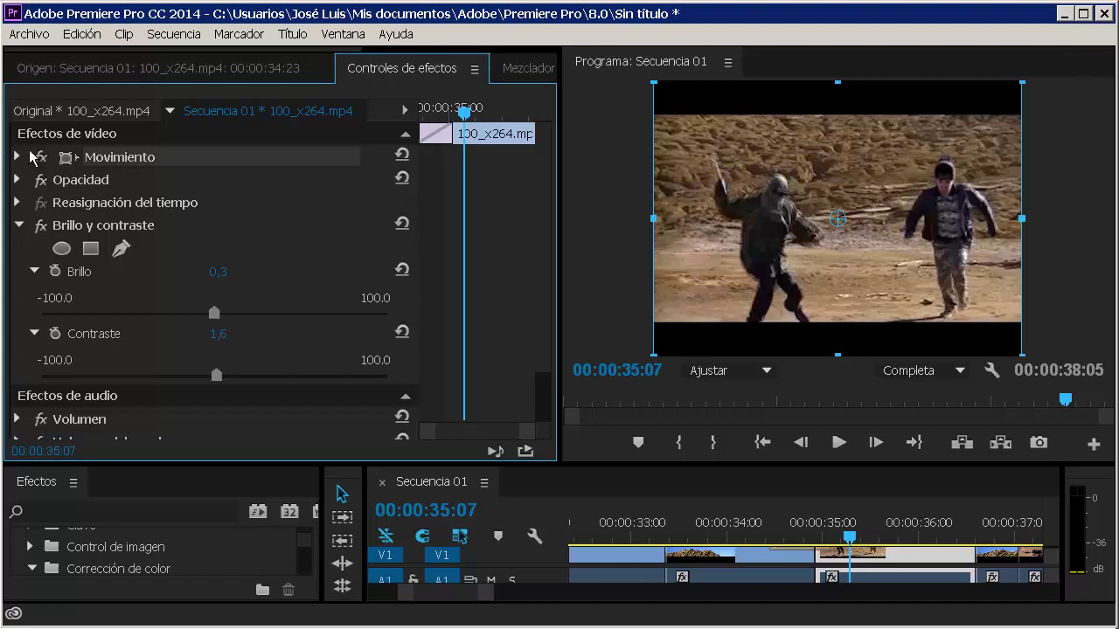
{"action": "left_click", "coordinate": [30, 152]}
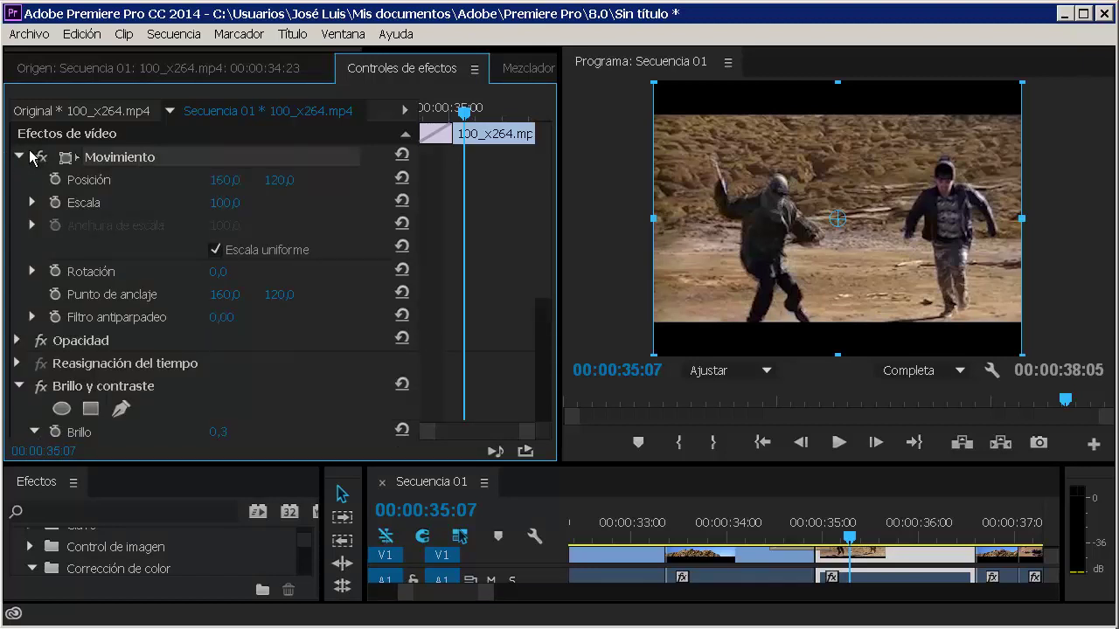
{"action": "left_click", "coordinate": [229, 182]}
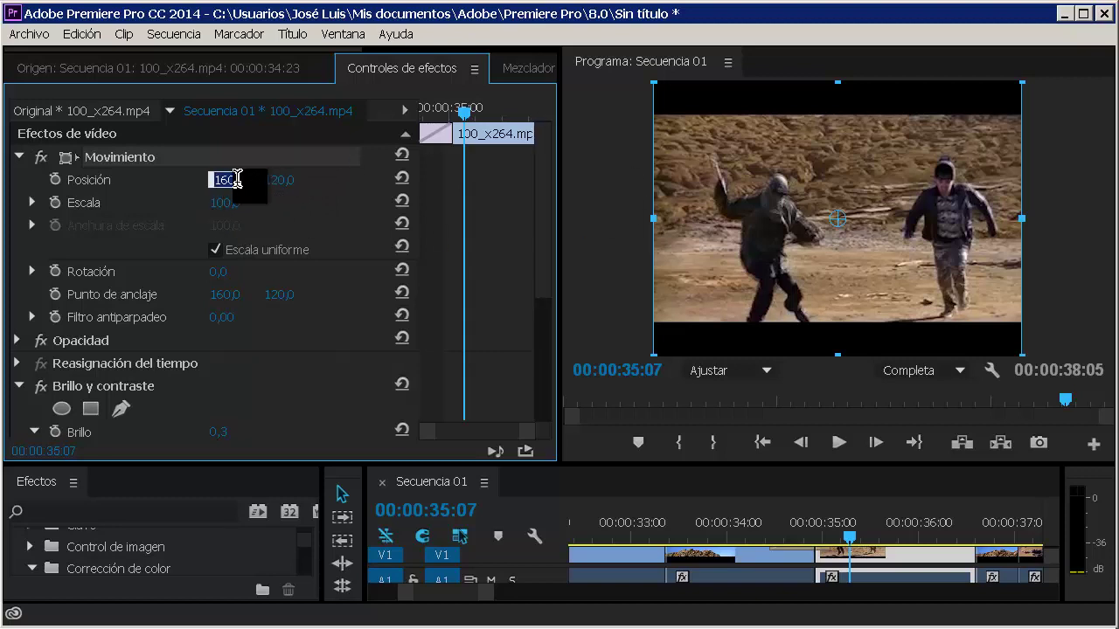
{"action": "key", "text": "Tab"}
{"action": "mouse_move", "coordinate": [236, 186]}
{"action": "left_mouse_down"}
{"action": "mouse_move", "coordinate": [188, 185]}
{"action": "mouse_move", "coordinate": [242, 160]}
{"action": "mouse_move", "coordinate": [198, 155]}
{"action": "left_mouse_up"}
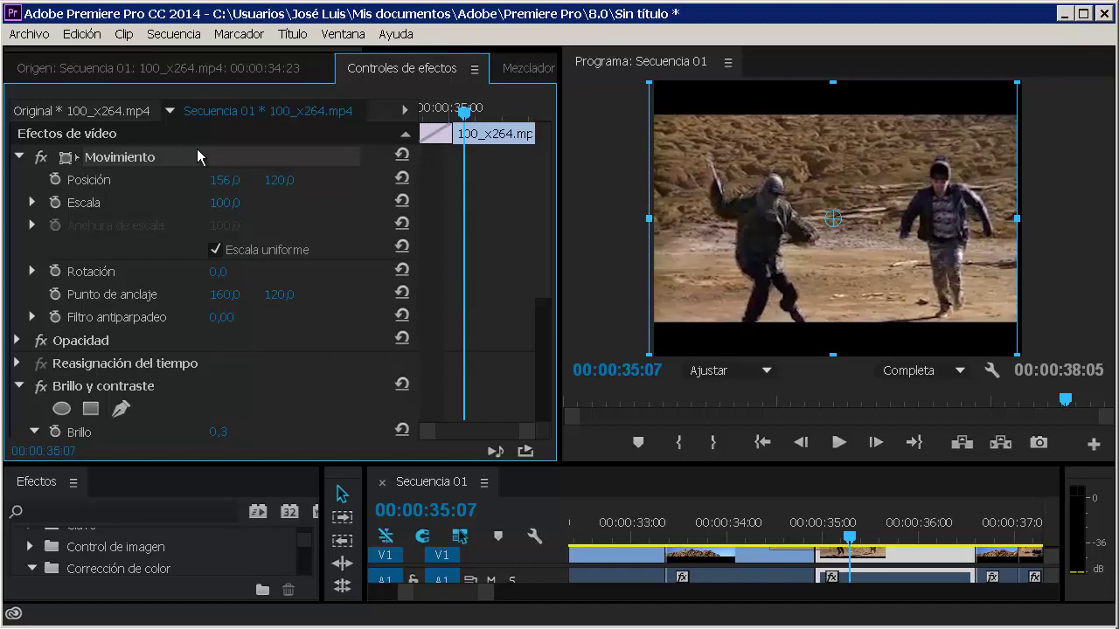
{"action": "mouse_move", "coordinate": [240, 209]}
{"action": "left_mouse_down"}
{"action": "mouse_move", "coordinate": [199, 207]}
{"action": "mouse_move", "coordinate": [214, 203]}
{"action": "left_mouse_up"}
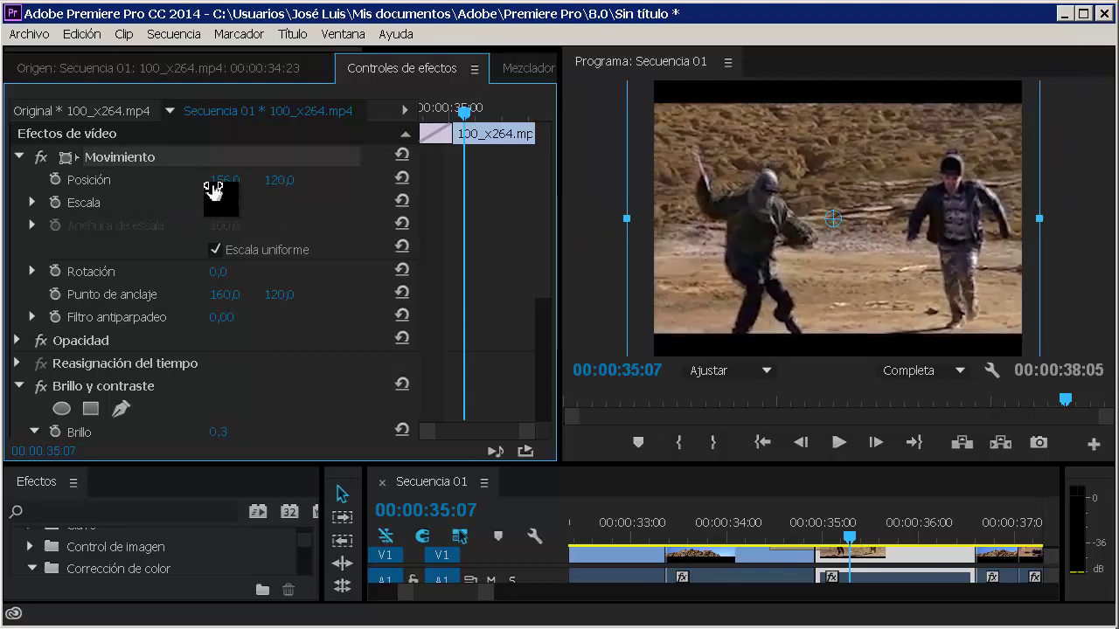
Set the 100_x264 clip's Escala to 50, then resize it to 98,2 at position 155,7 × 118,6
{"action": "left_click", "coordinate": [227, 203]}
{"action": "type", "text": "50"}
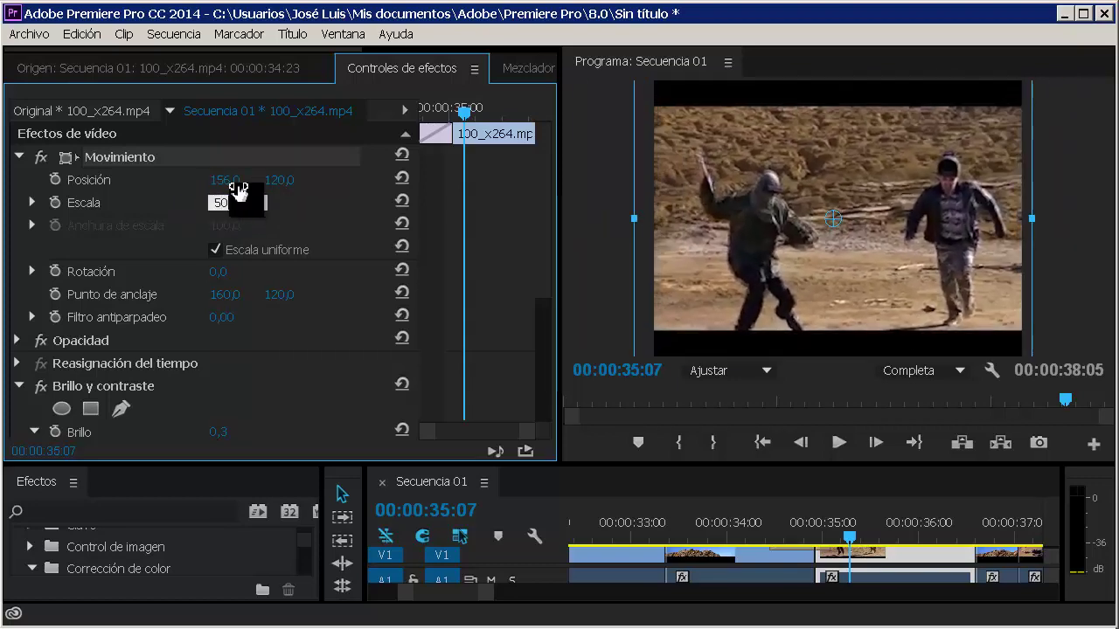
{"action": "key", "text": "Return"}
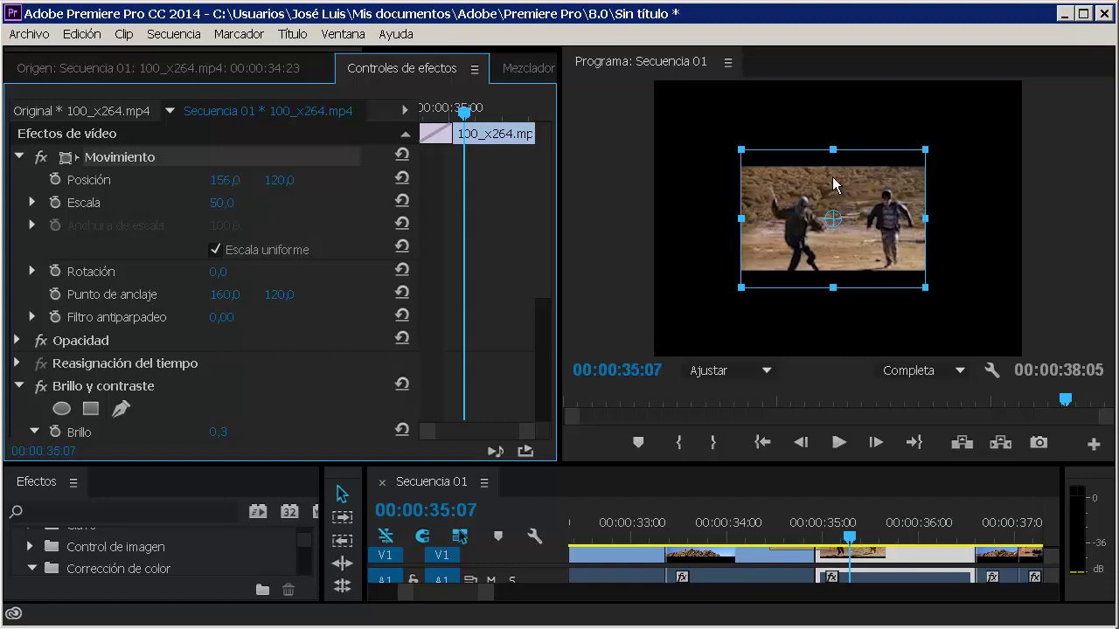
{"action": "left_click_drag", "start_coordinate": [924, 150], "coordinate": [947, 134]}
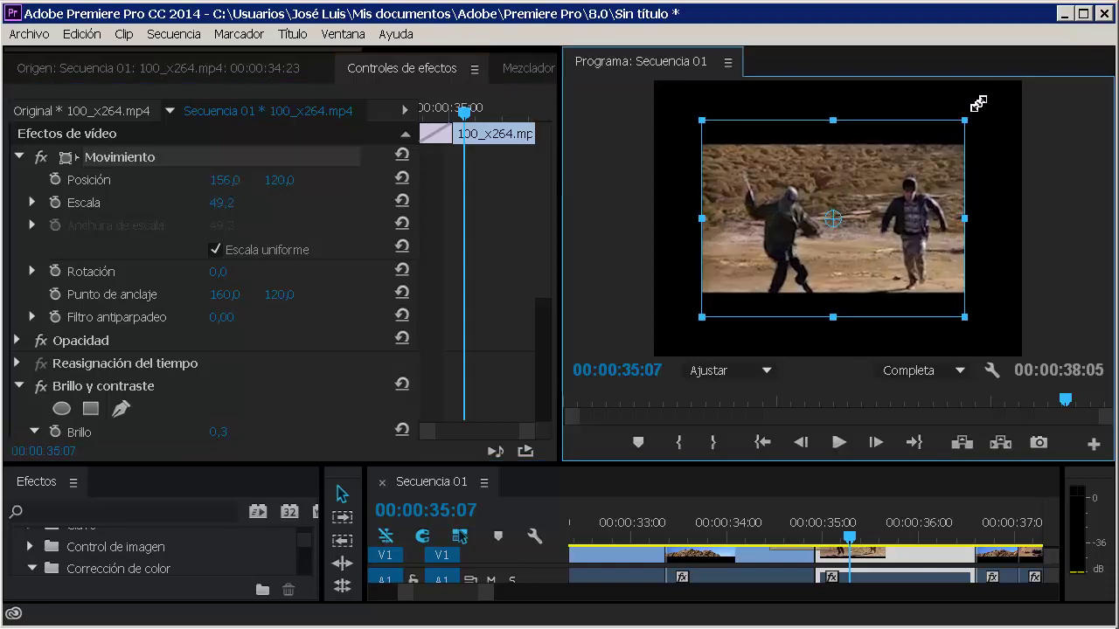
{"action": "left_click_drag", "start_coordinate": [833, 133], "coordinate": [844, 108]}
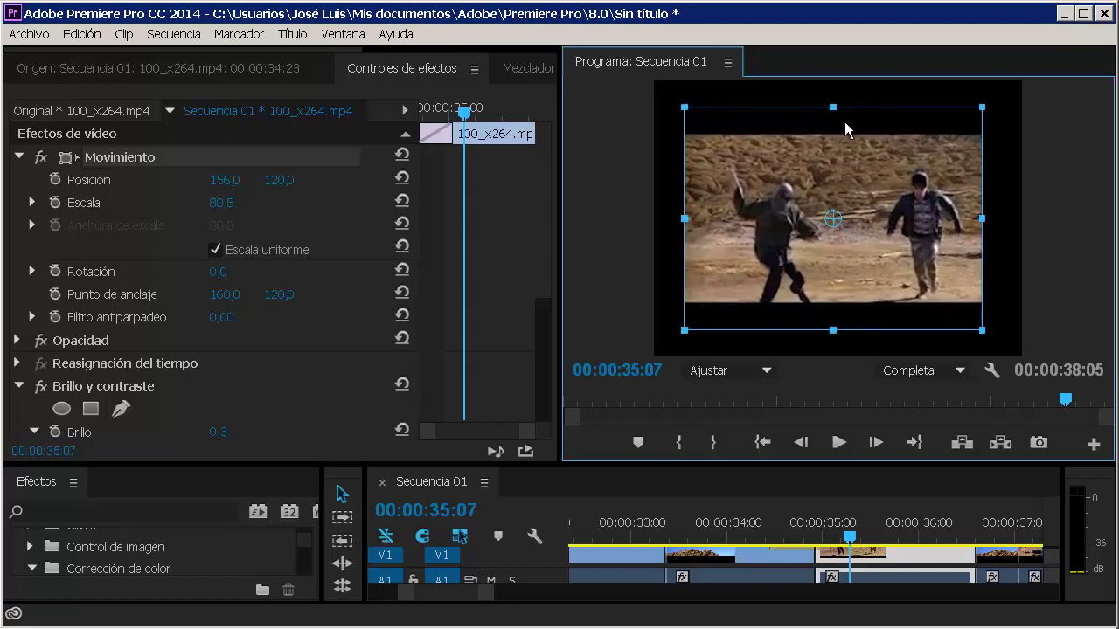
{"action": "left_click_drag", "start_coordinate": [833, 221], "coordinate": [837, 218]}
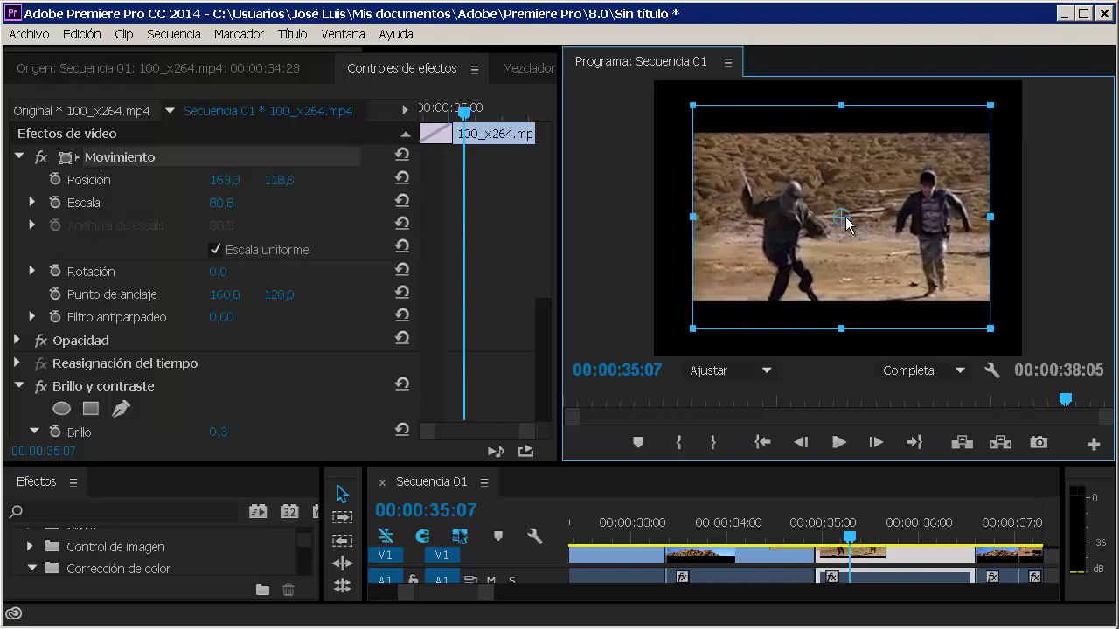
{"action": "mouse_move", "coordinate": [1009, 89]}
{"action": "left_mouse_down"}
{"action": "mouse_move", "coordinate": [961, 113]}
{"action": "mouse_move", "coordinate": [1019, 83]}
{"action": "left_mouse_up"}
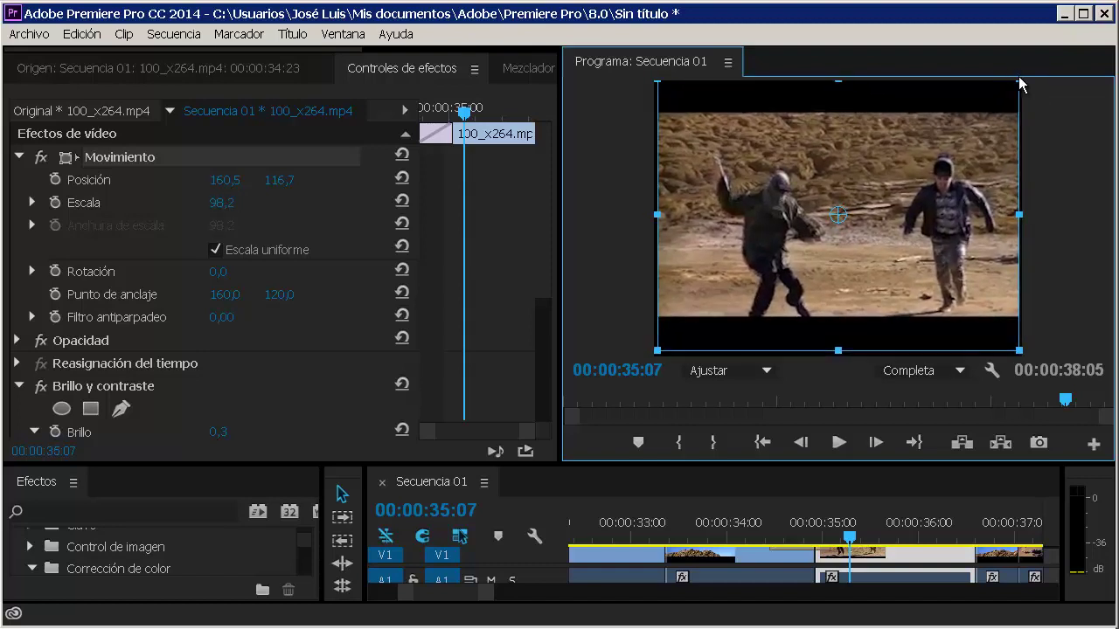
{"action": "left_click_drag", "start_coordinate": [926, 160], "coordinate": [929, 162]}
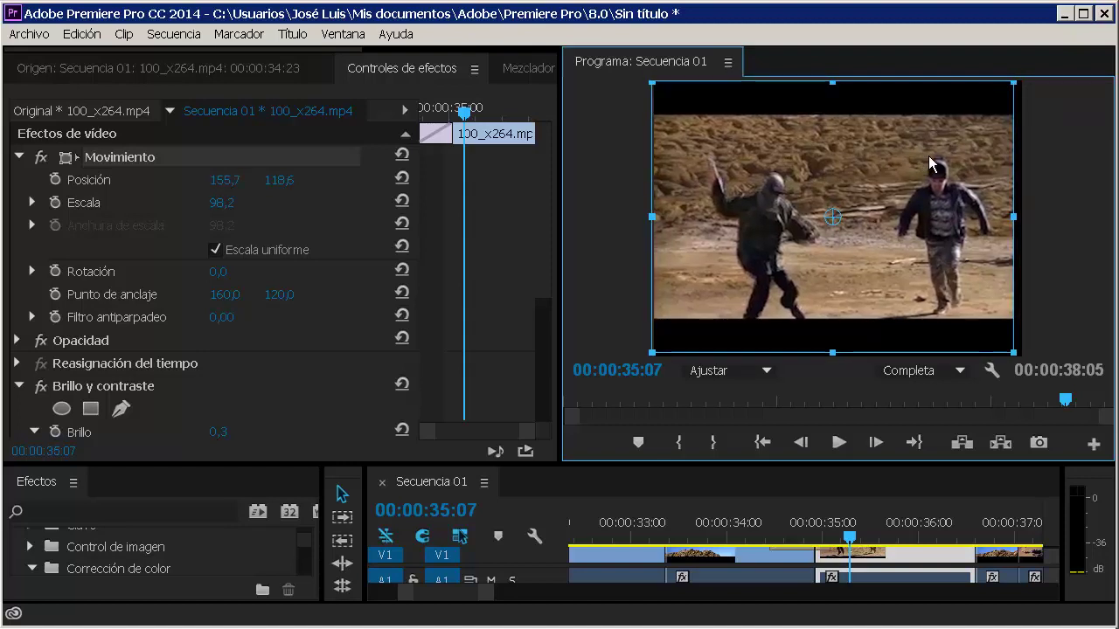
Rotate the 100_x264 clip to 6,0° and shift its anchor point to 150,0 / 120,0
{"action": "left_click", "coordinate": [216, 274]}
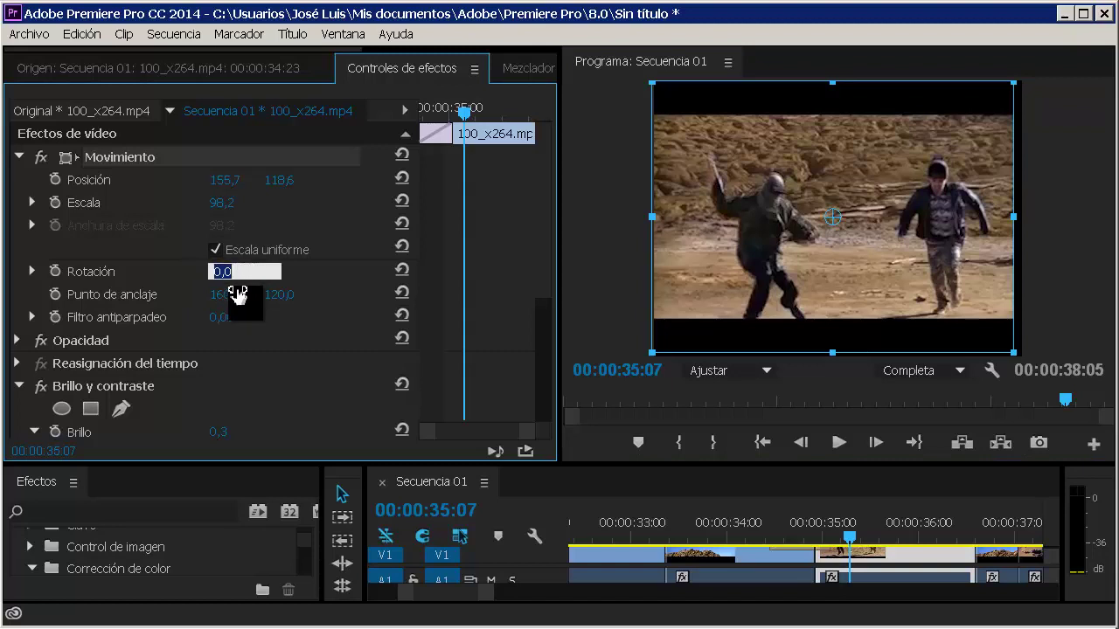
{"action": "left_click", "coordinate": [225, 256]}
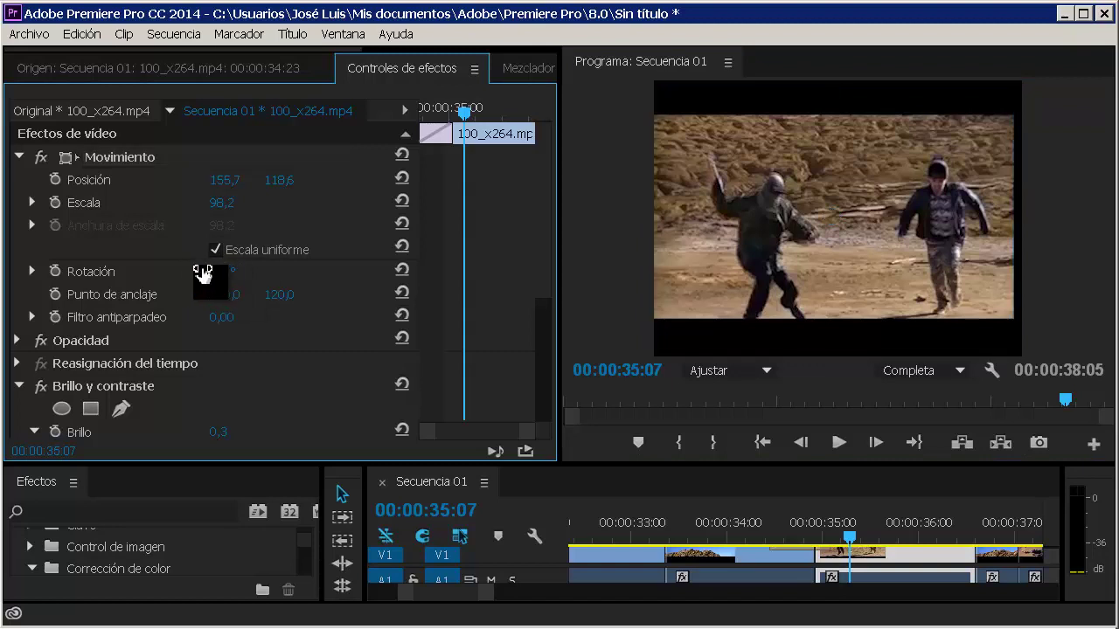
{"action": "mouse_move", "coordinate": [219, 271]}
{"action": "left_mouse_down"}
{"action": "mouse_move", "coordinate": [269, 267]}
{"action": "mouse_move", "coordinate": [257, 264]}
{"action": "left_mouse_up"}
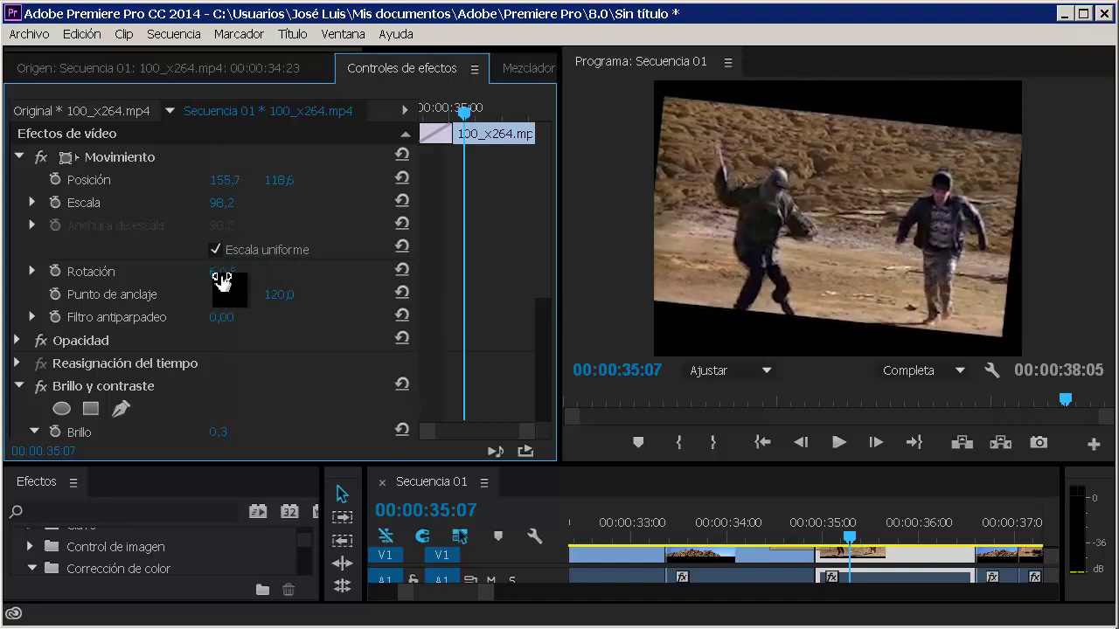
{"action": "left_click_drag", "start_coordinate": [212, 297], "coordinate": [252, 297]}
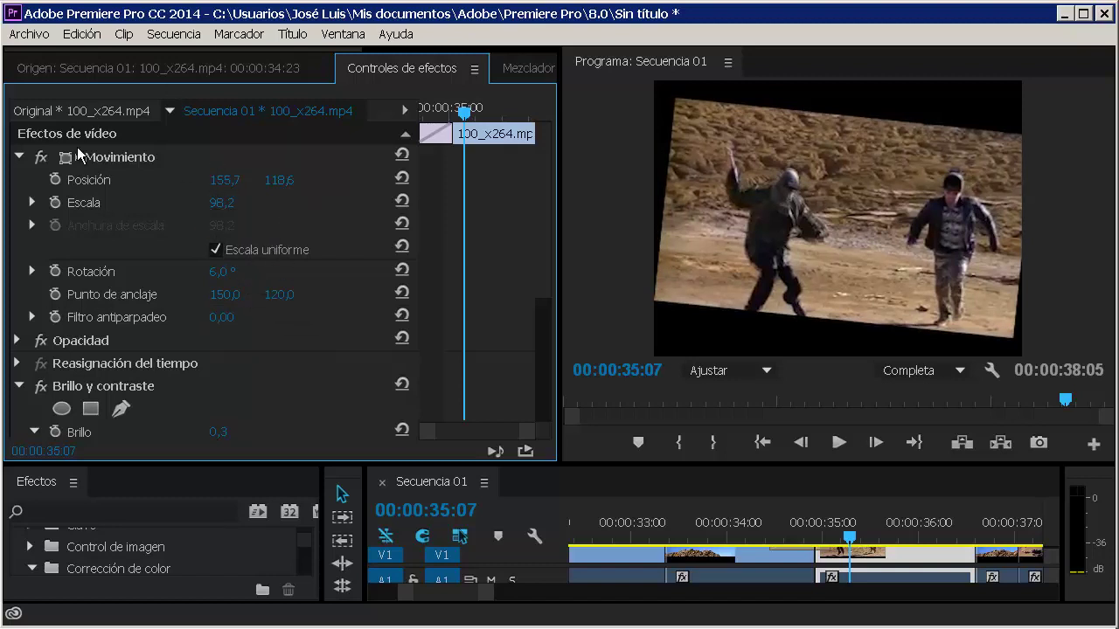
Lower the 100_x264 clip's Opacidad to 90,0 % with a keyframe, keeping blend mode Normal
{"action": "left_click", "coordinate": [17, 341]}
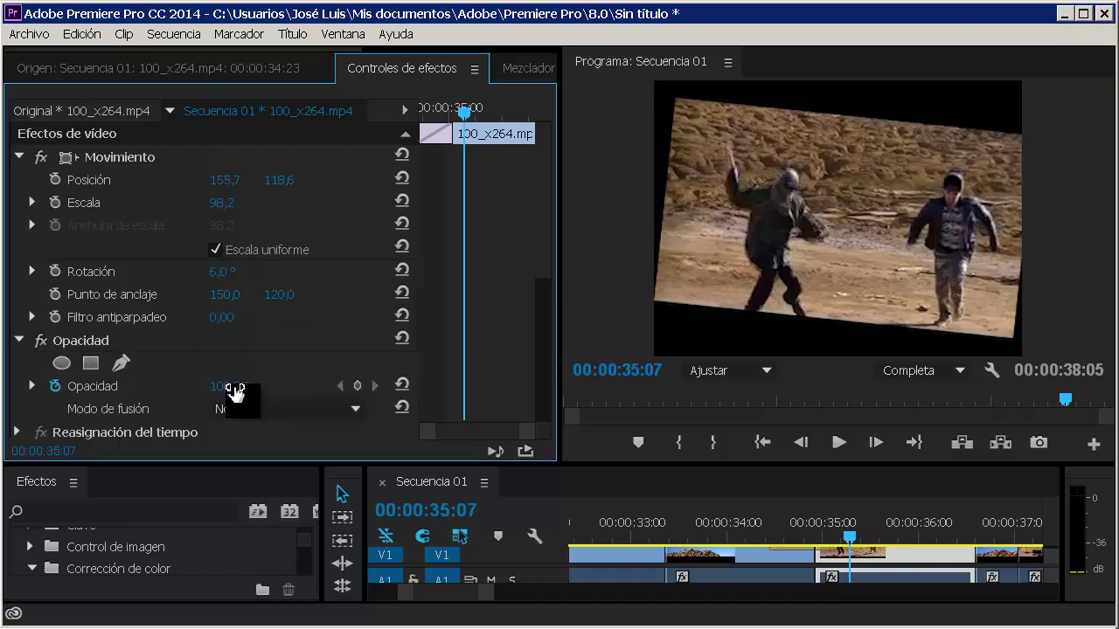
{"action": "left_click", "coordinate": [241, 387]}
{"action": "key", "text": "Return"}
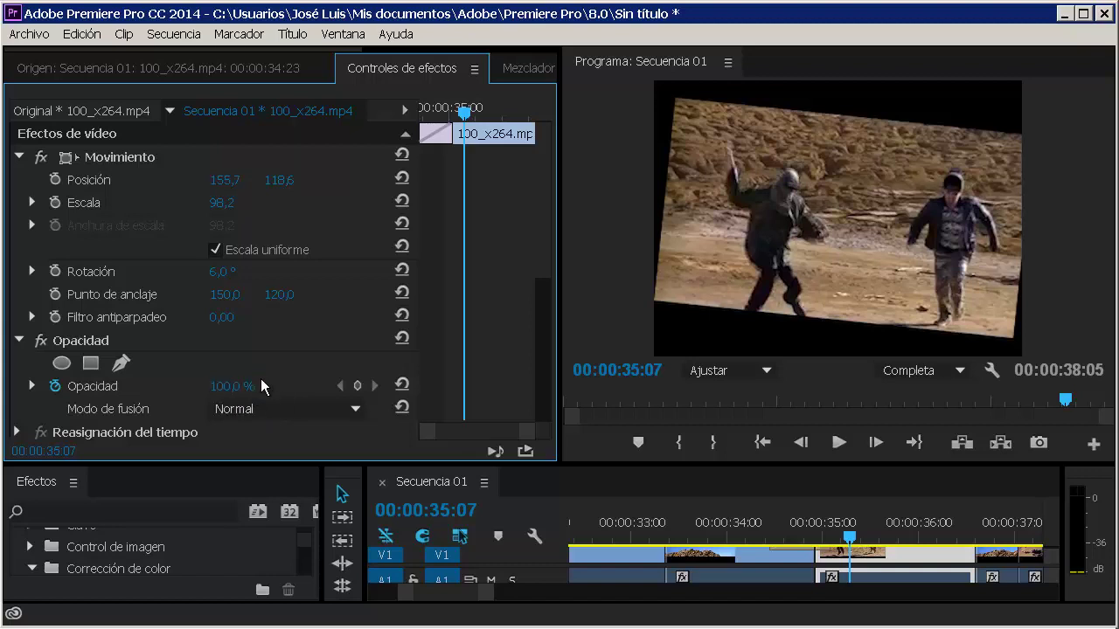
{"action": "mouse_move", "coordinate": [200, 384]}
{"action": "left_mouse_down"}
{"action": "mouse_move", "coordinate": [247, 356]}
{"action": "mouse_move", "coordinate": [293, 377]}
{"action": "left_mouse_up"}
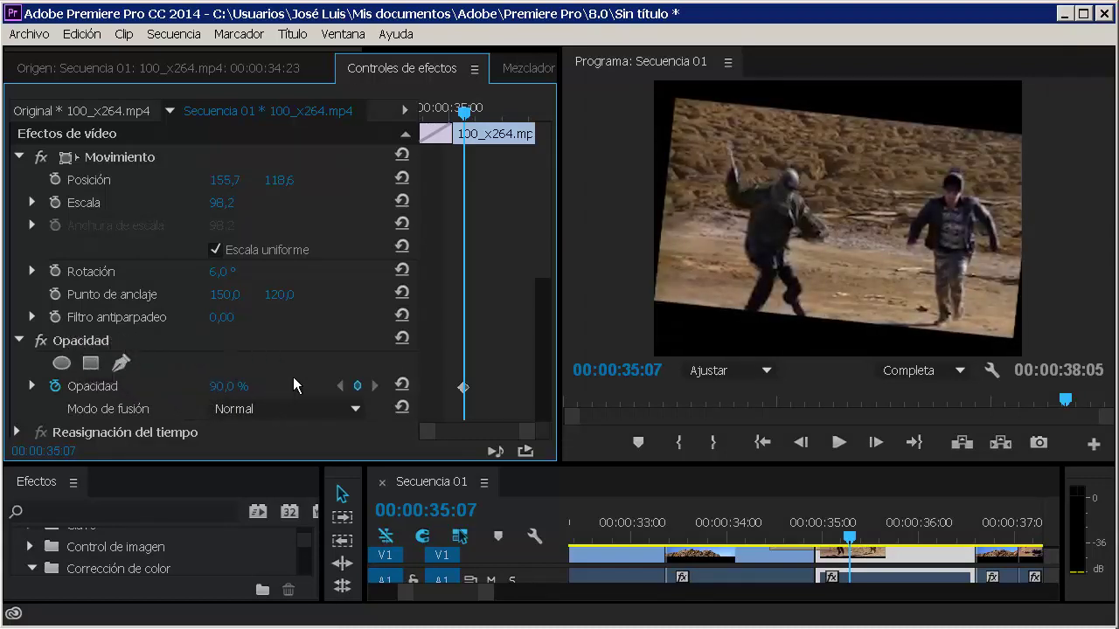
{"action": "left_click", "coordinate": [353, 411]}
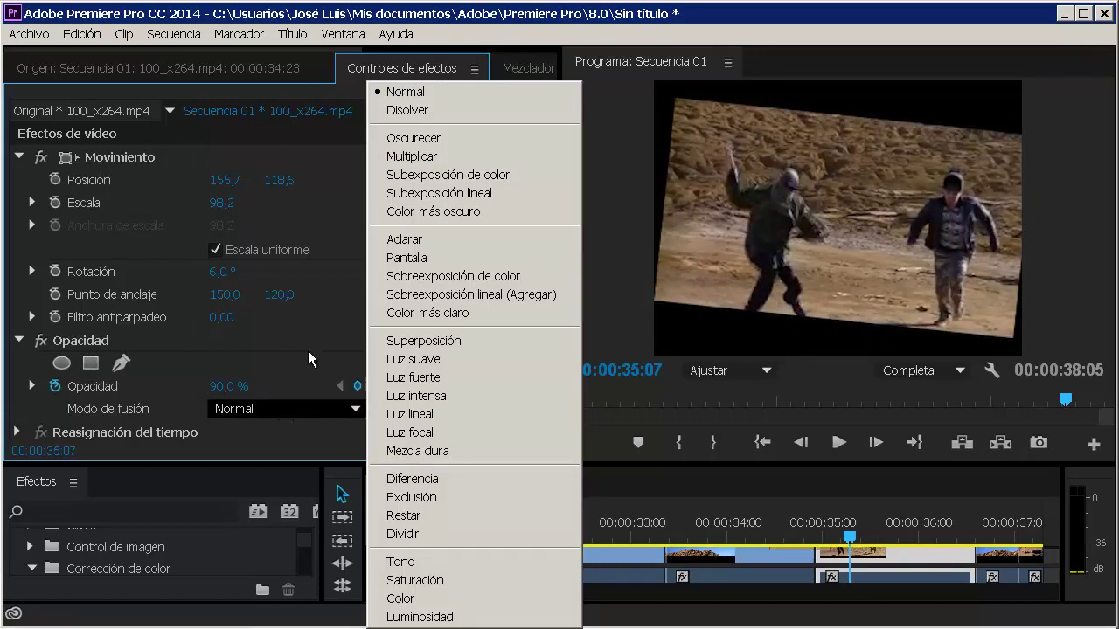
{"action": "left_click", "coordinate": [843, 516]}
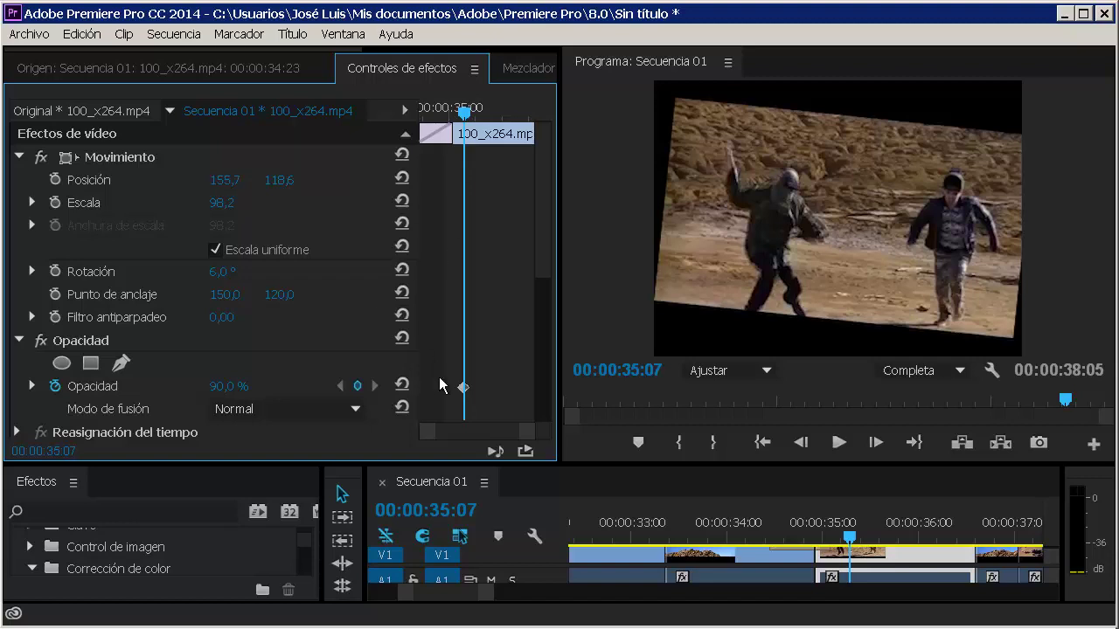
Expand Reasignación del tiempo to show Velocidad 100,00 % and step the playhead back to 35:05
{"action": "left_click_drag", "start_coordinate": [536, 201], "coordinate": [536, 411]}
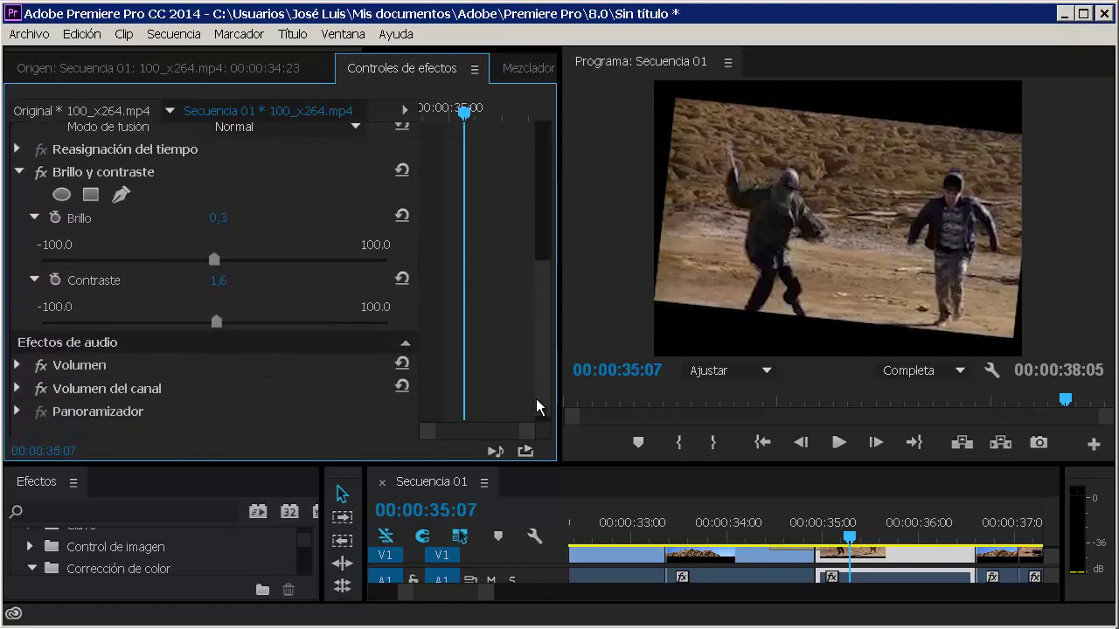
{"action": "left_click", "coordinate": [18, 149]}
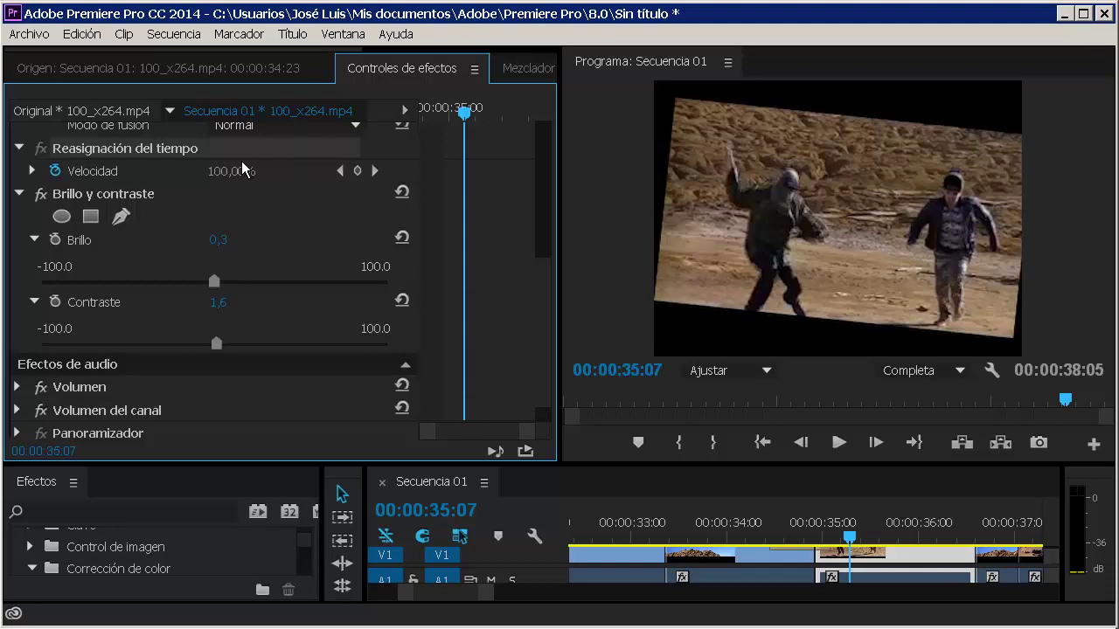
{"action": "key", "text": "Left"}
{"action": "key", "text": "Left"}
{"action": "mouse_move", "coordinate": [546, 305]}
{"action": "left_mouse_down"}
{"action": "mouse_move", "coordinate": [535, 227]}
{"action": "mouse_move", "coordinate": [543, 342]}
{"action": "left_mouse_up"}
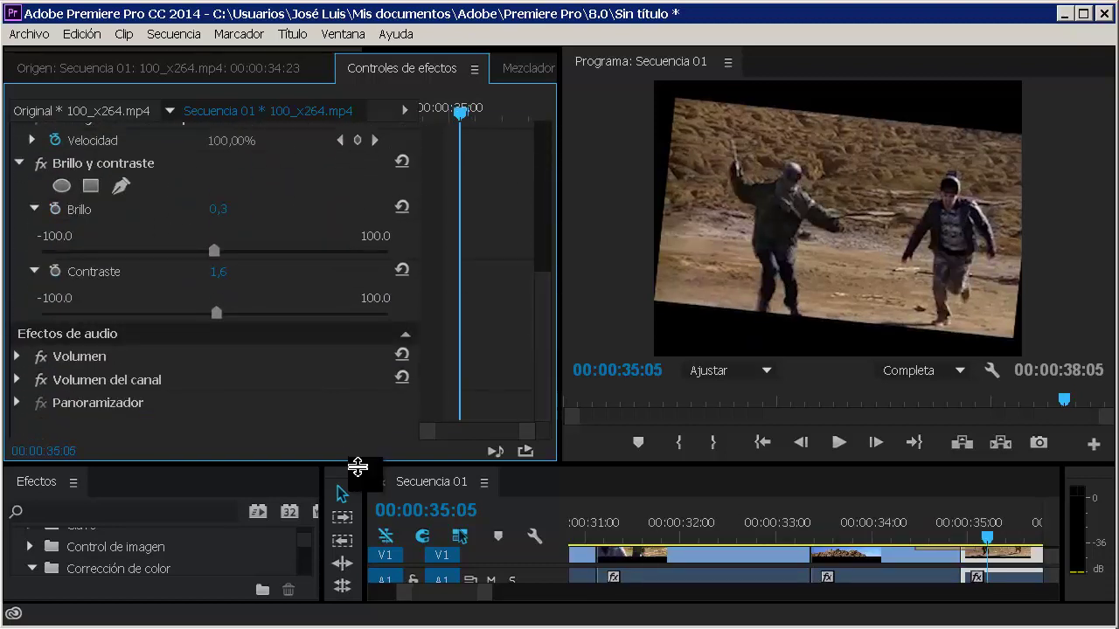
Drag Corrector de color RGB from Efectos > Corrección de color onto the 100_x264 clip
{"action": "left_click_drag", "start_coordinate": [358, 467], "coordinate": [366, 364]}
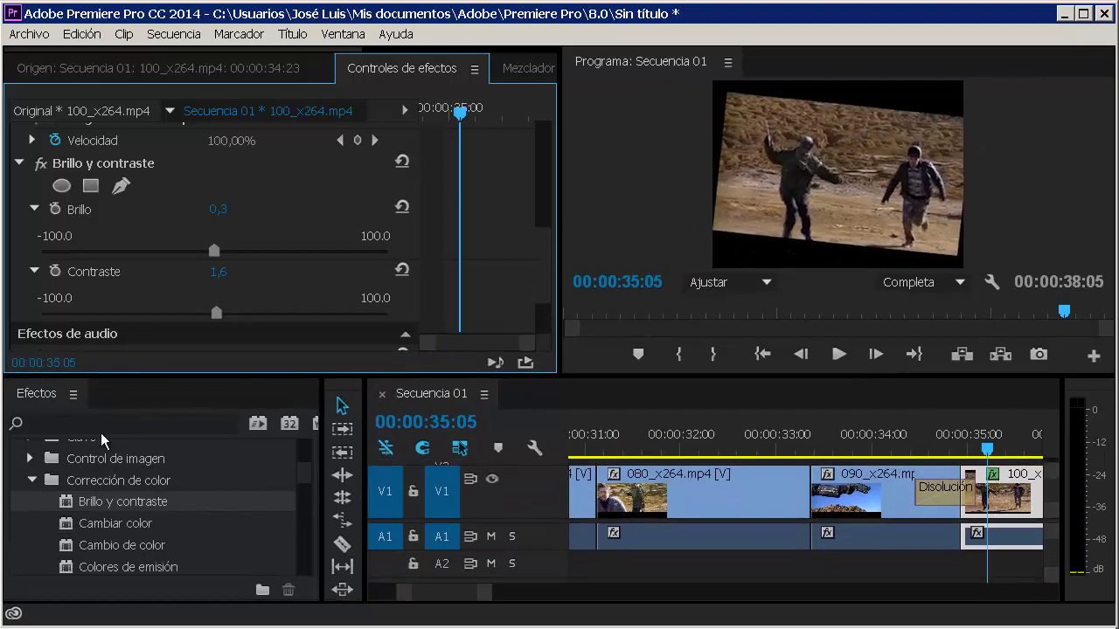
{"action": "left_click_drag", "start_coordinate": [307, 482], "coordinate": [308, 495]}
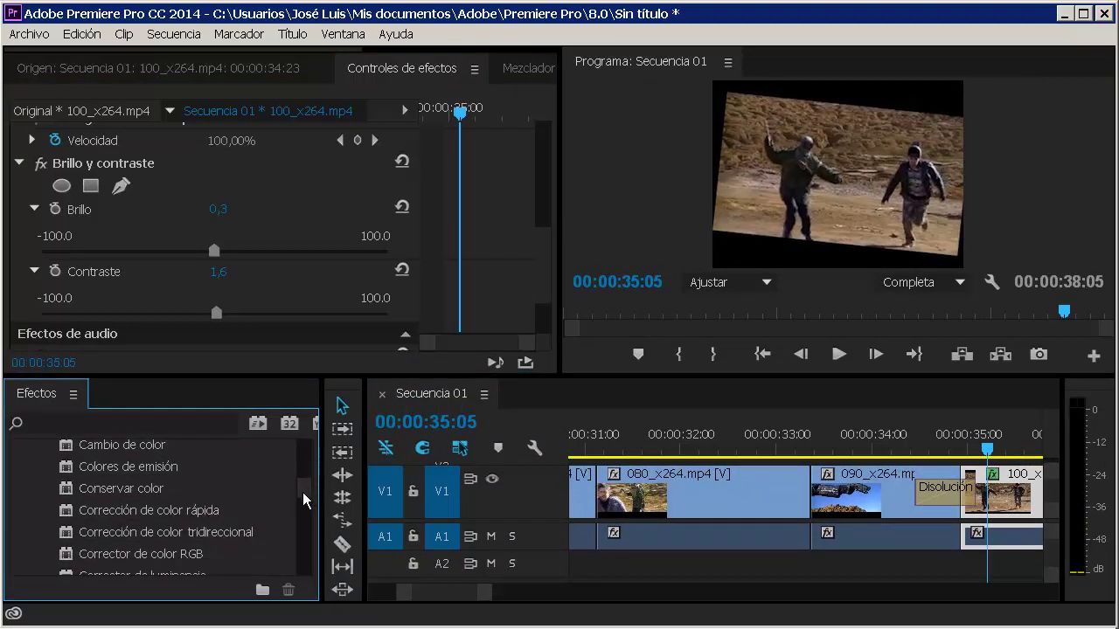
{"action": "left_click_drag", "start_coordinate": [302, 492], "coordinate": [302, 499]}
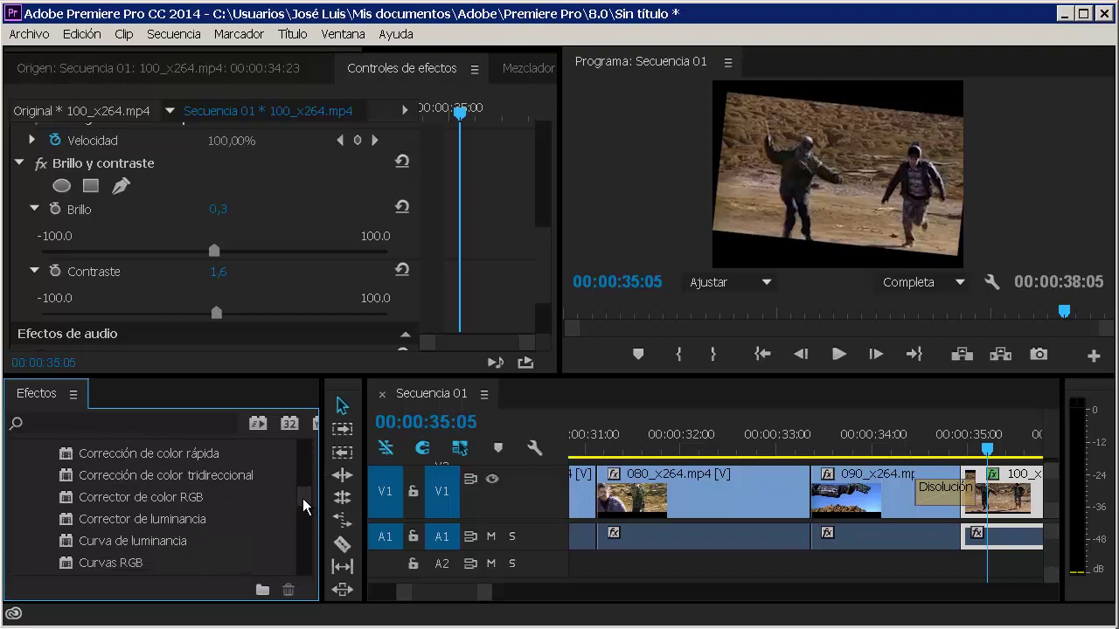
{"action": "left_click", "coordinate": [191, 497]}
{"action": "left_click_drag", "start_coordinate": [188, 501], "coordinate": [522, 431]}
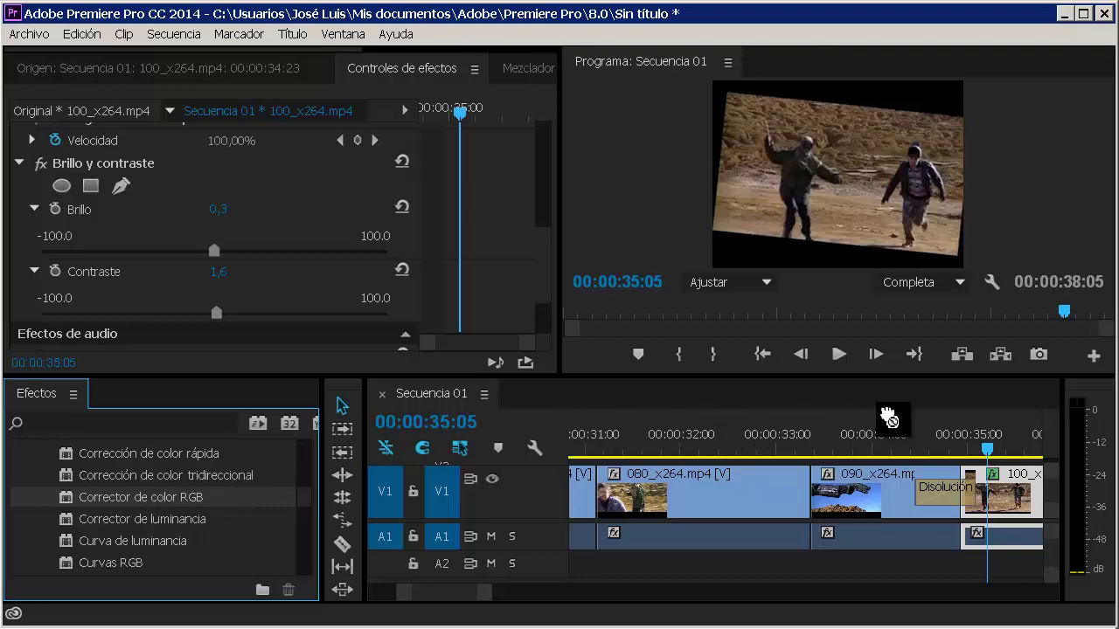
{"action": "left_click_drag", "start_coordinate": [521, 431], "coordinate": [1014, 494]}
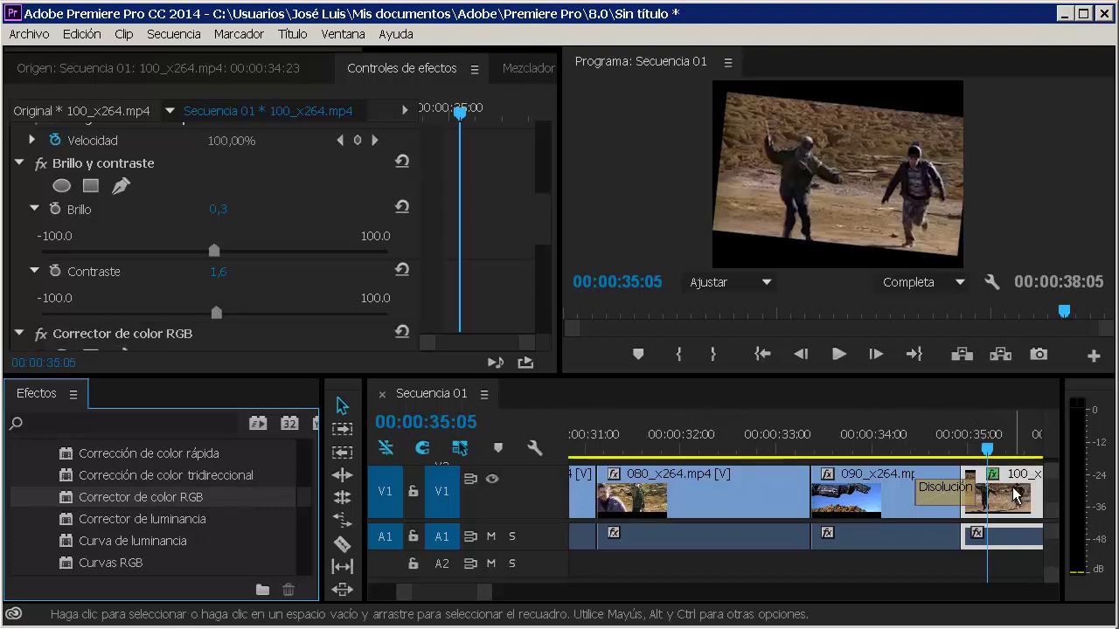
Scrub the RGB corrector's Gama down to 0,11 and expand its per-channel RGB section
{"action": "left_click_drag", "start_coordinate": [540, 215], "coordinate": [543, 267]}
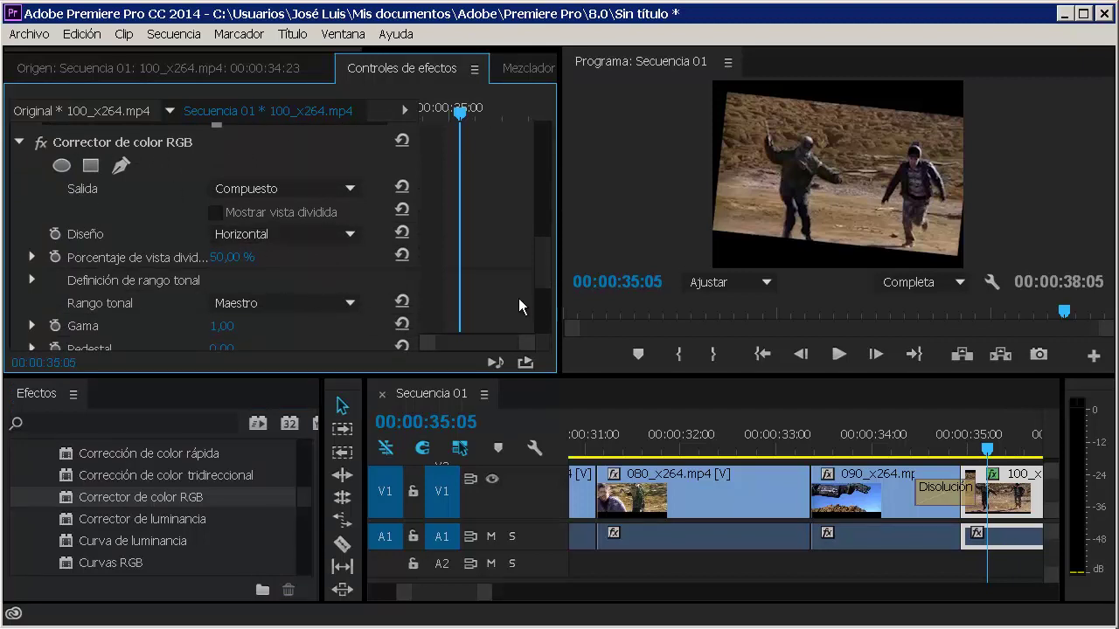
{"action": "left_click_drag", "start_coordinate": [541, 260], "coordinate": [308, 321]}
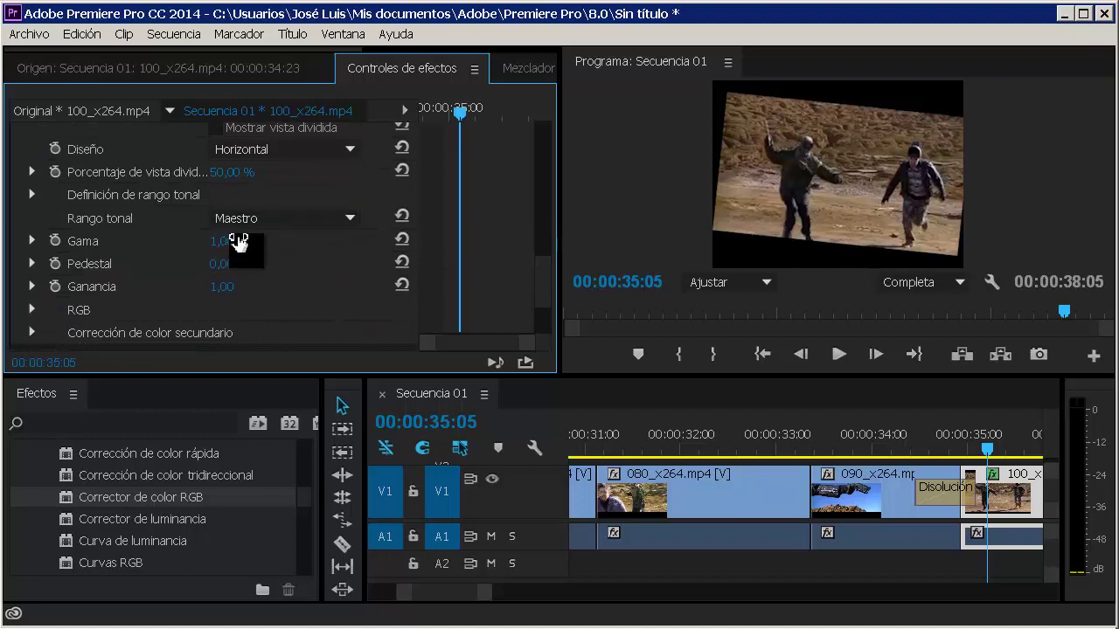
{"action": "mouse_move", "coordinate": [243, 252]}
{"action": "left_mouse_down"}
{"action": "mouse_move", "coordinate": [263, 256]}
{"action": "mouse_move", "coordinate": [250, 248]}
{"action": "left_mouse_up"}
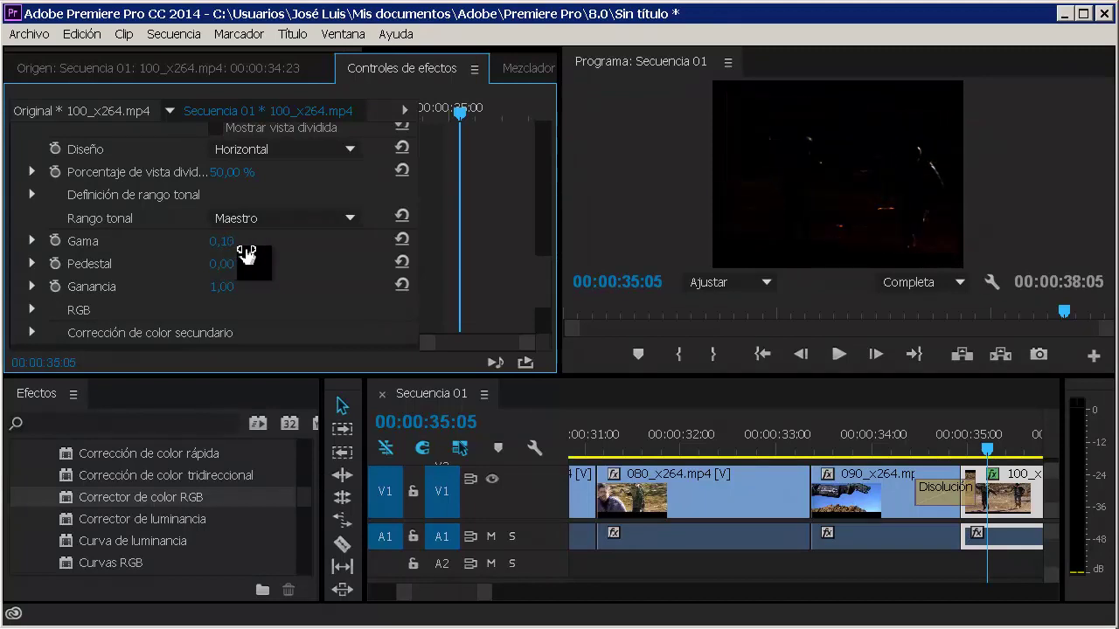
{"action": "scroll", "coordinate": [546, 273], "scroll_direction": "down", "scroll_amount": 3}
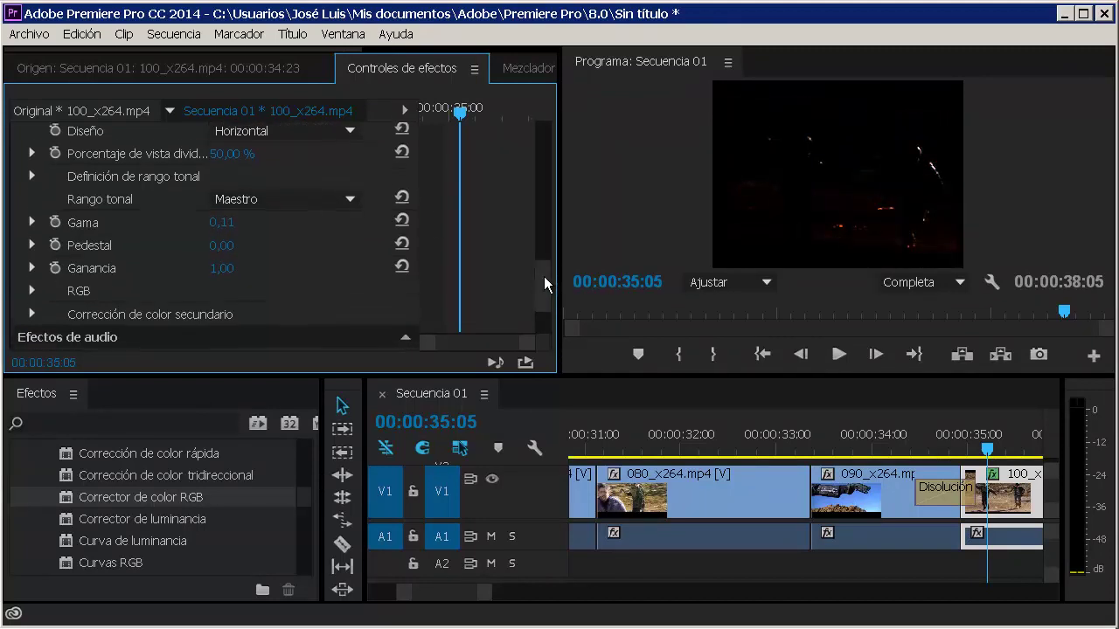
{"action": "left_click", "coordinate": [33, 260]}
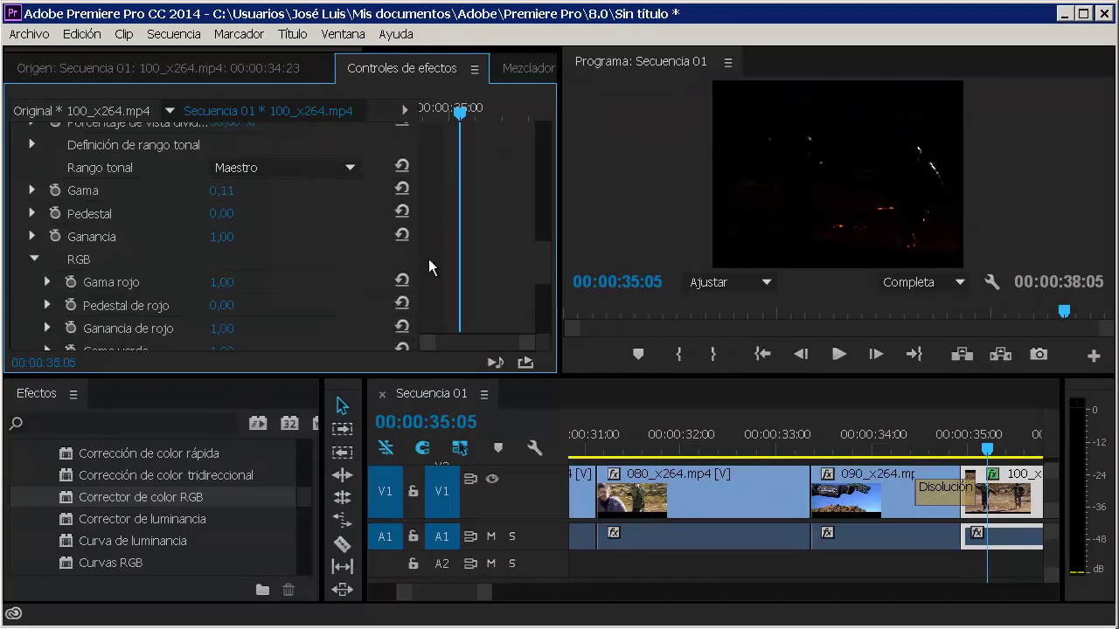
{"action": "mouse_move", "coordinate": [542, 252]}
{"action": "left_mouse_down"}
{"action": "mouse_move", "coordinate": [542, 293]}
{"action": "mouse_move", "coordinate": [548, 108]}
{"action": "left_mouse_up"}
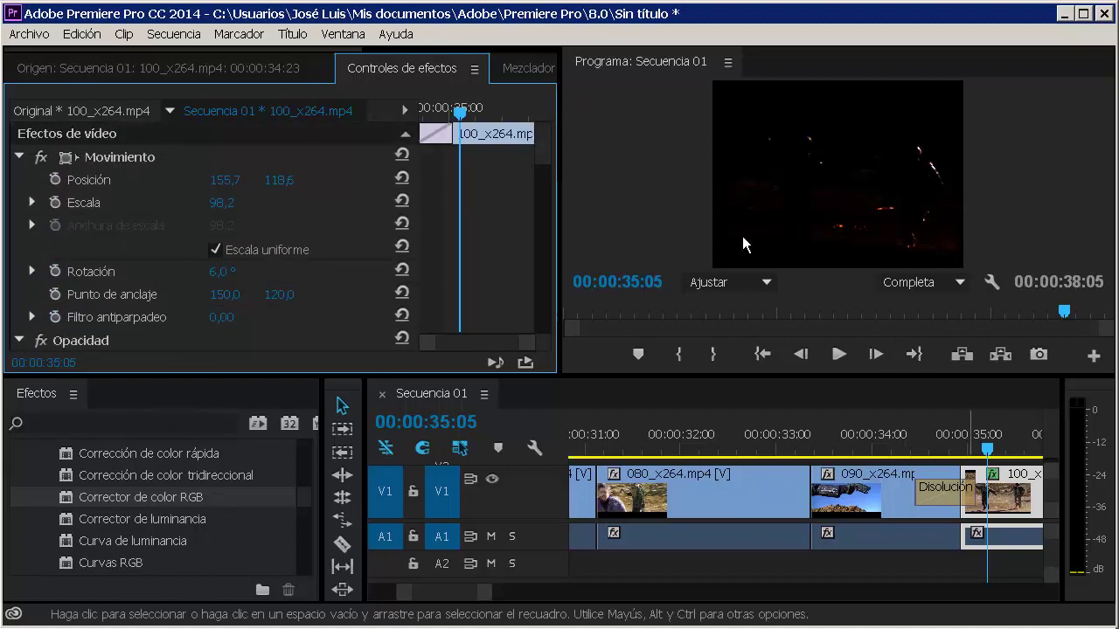
Collapse the Movimiento, Opacidad and Brillo y contraste sections in Effect Controls
{"action": "left_click", "coordinate": [19, 156]}
{"action": "left_click", "coordinate": [19, 179]}
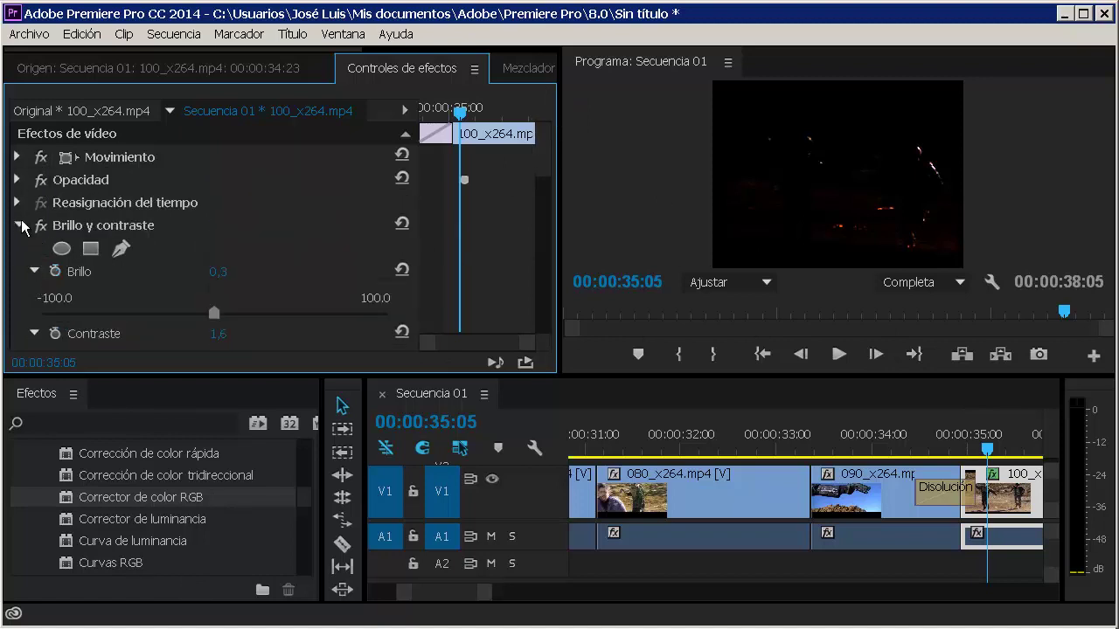
{"action": "left_click", "coordinate": [19, 226]}
{"action": "mouse_move", "coordinate": [542, 162]}
{"action": "left_mouse_down"}
{"action": "mouse_move", "coordinate": [541, 242]}
{"action": "mouse_move", "coordinate": [535, 157]}
{"action": "left_mouse_up"}
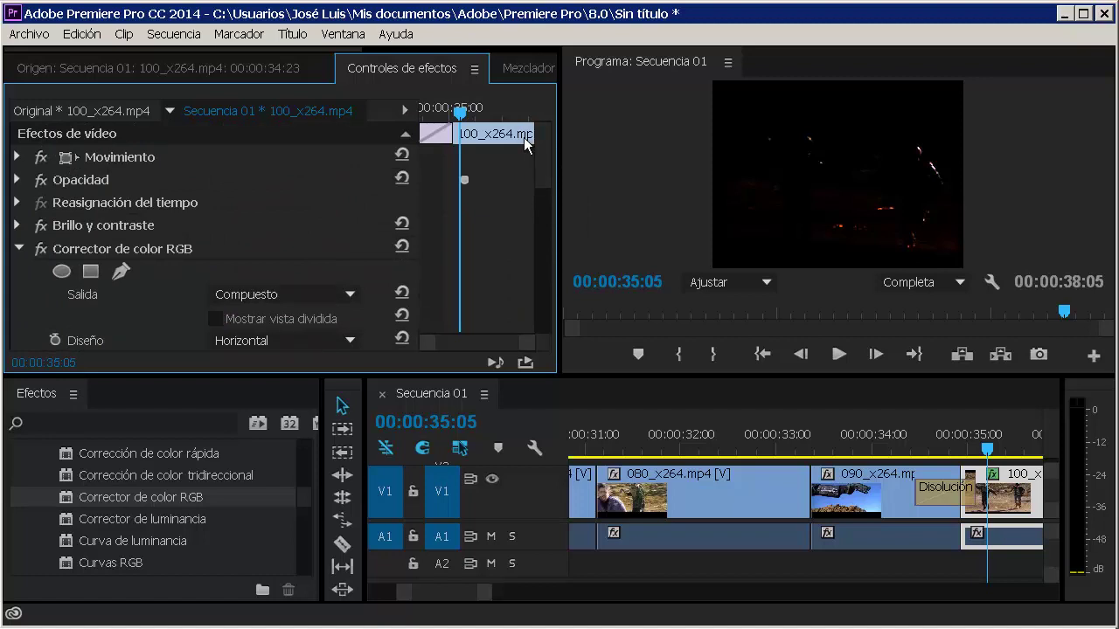
Preview frames 00:00:31:11 to 00:00:33:03, then select the 080_x264 clip
{"action": "mouse_move", "coordinate": [986, 448]}
{"action": "left_mouse_down"}
{"action": "mouse_move", "coordinate": [736, 461]}
{"action": "mouse_move", "coordinate": [627, 453]}
{"action": "left_mouse_up"}
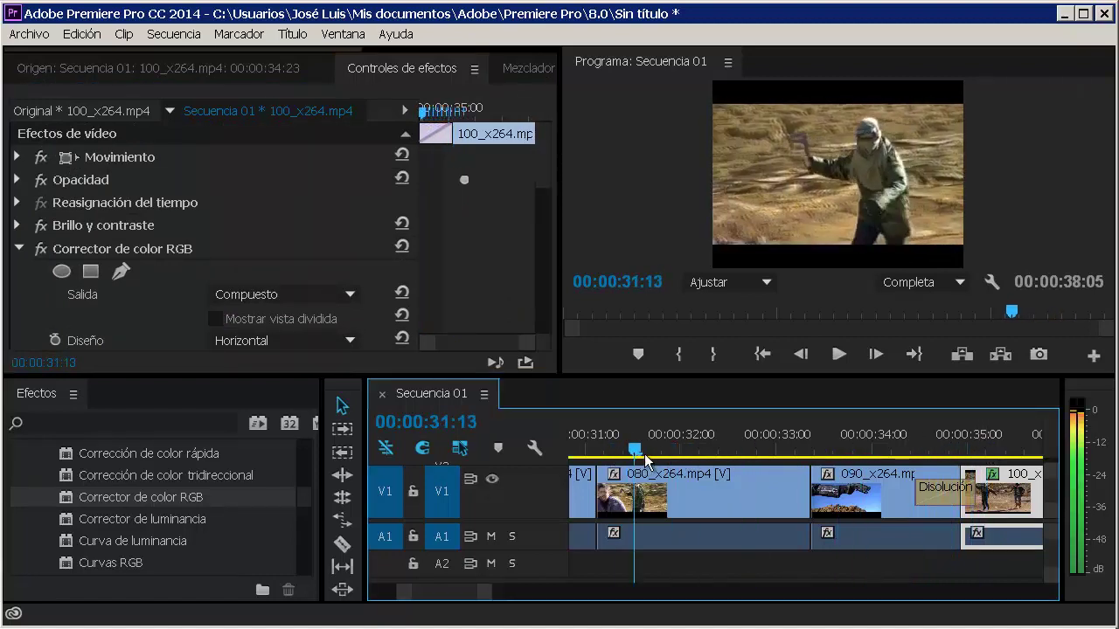
{"action": "left_click", "coordinate": [18, 157]}
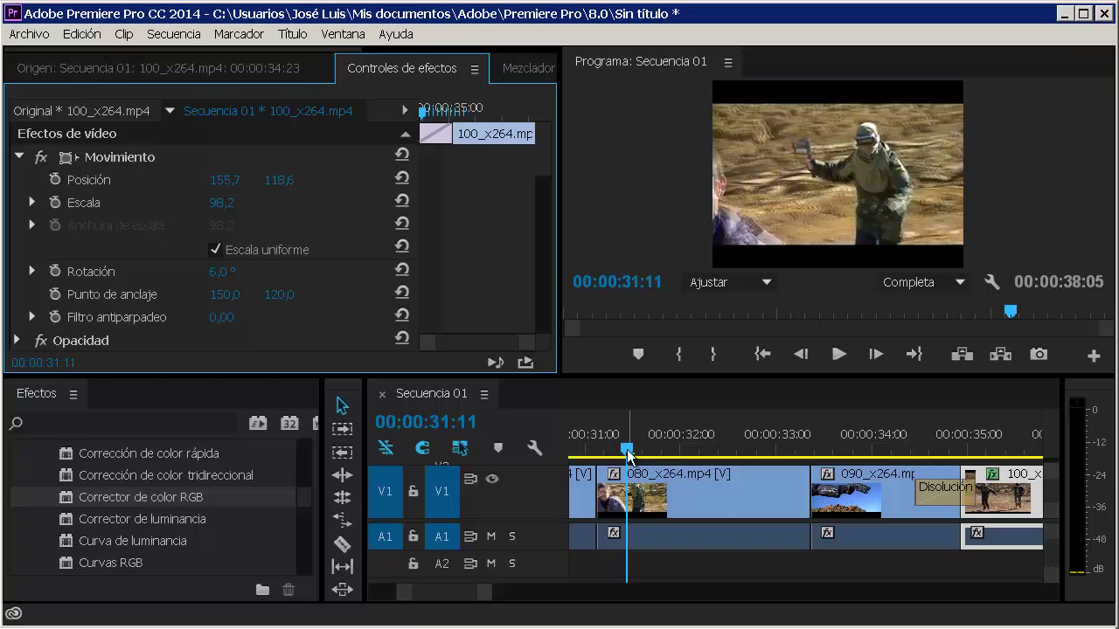
{"action": "mouse_move", "coordinate": [627, 448]}
{"action": "left_mouse_down"}
{"action": "mouse_move", "coordinate": [793, 447]}
{"action": "mouse_move", "coordinate": [616, 449]}
{"action": "mouse_move", "coordinate": [691, 455]}
{"action": "left_mouse_up"}
{"action": "left_click", "coordinate": [724, 499]}
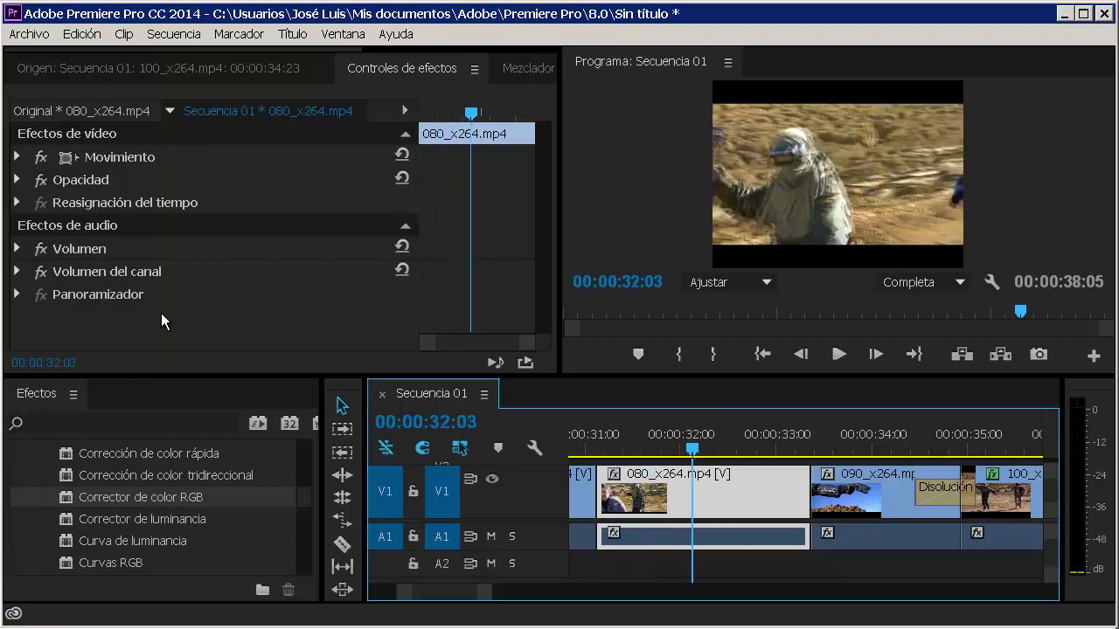
Select the 080_x264 clip and bring the playhead back inside it
{"action": "left_click", "coordinate": [877, 499]}
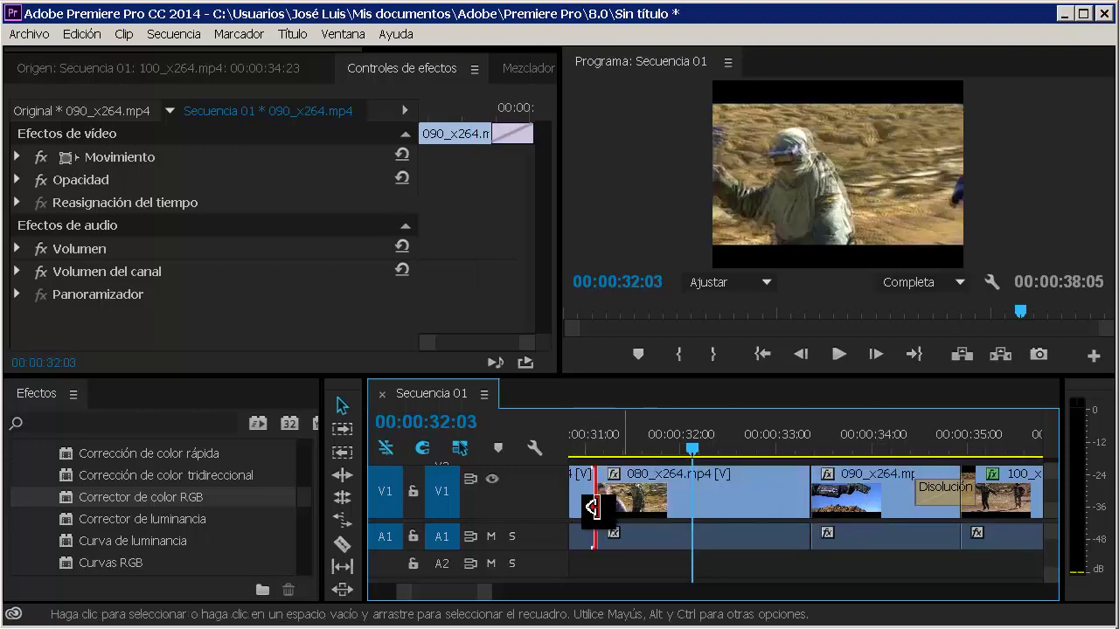
{"action": "left_click", "coordinate": [580, 503]}
{"action": "left_click", "coordinate": [671, 492]}
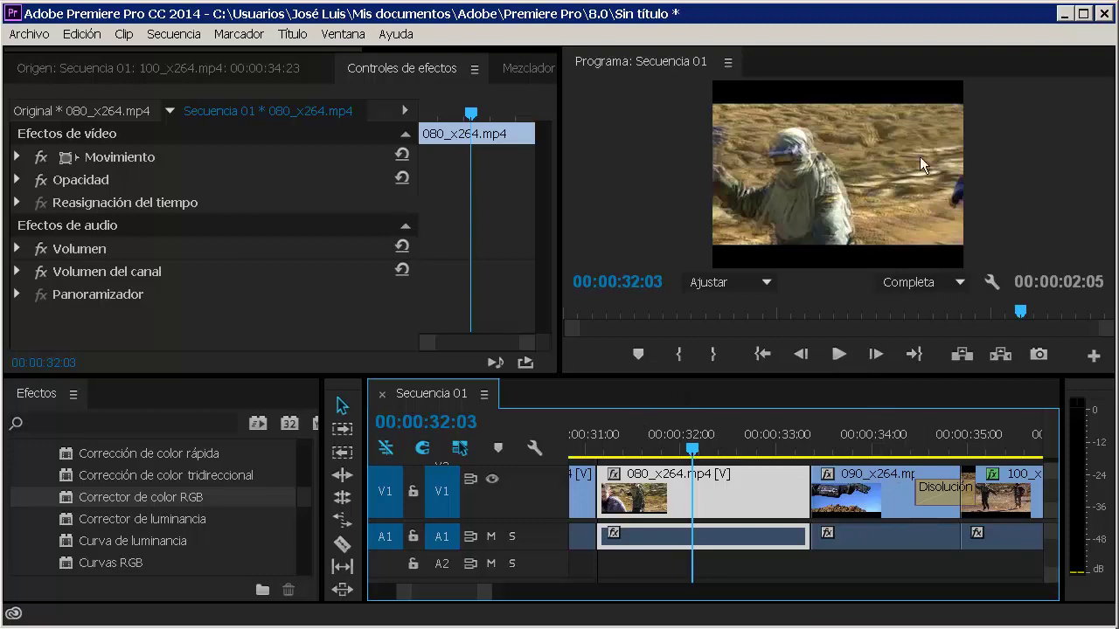
{"action": "mouse_move", "coordinate": [692, 453]}
{"action": "left_mouse_down"}
{"action": "mouse_move", "coordinate": [986, 439]}
{"action": "mouse_move", "coordinate": [850, 454]}
{"action": "left_mouse_up"}
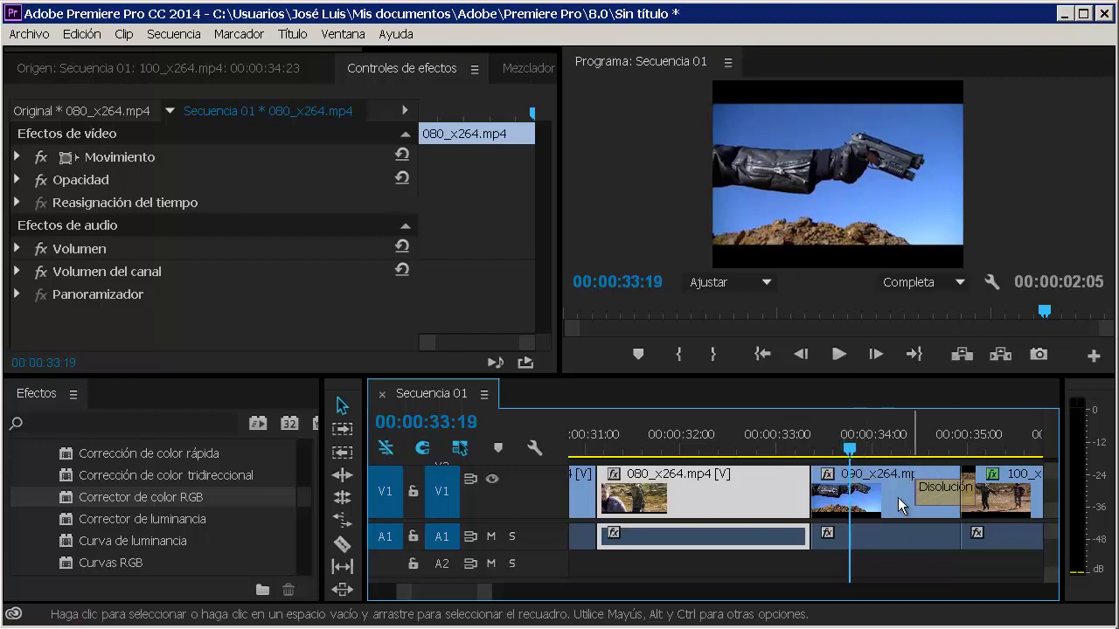
{"action": "left_click_drag", "start_coordinate": [849, 454], "coordinate": [845, 454]}
{"action": "double_click", "coordinate": [757, 499]}
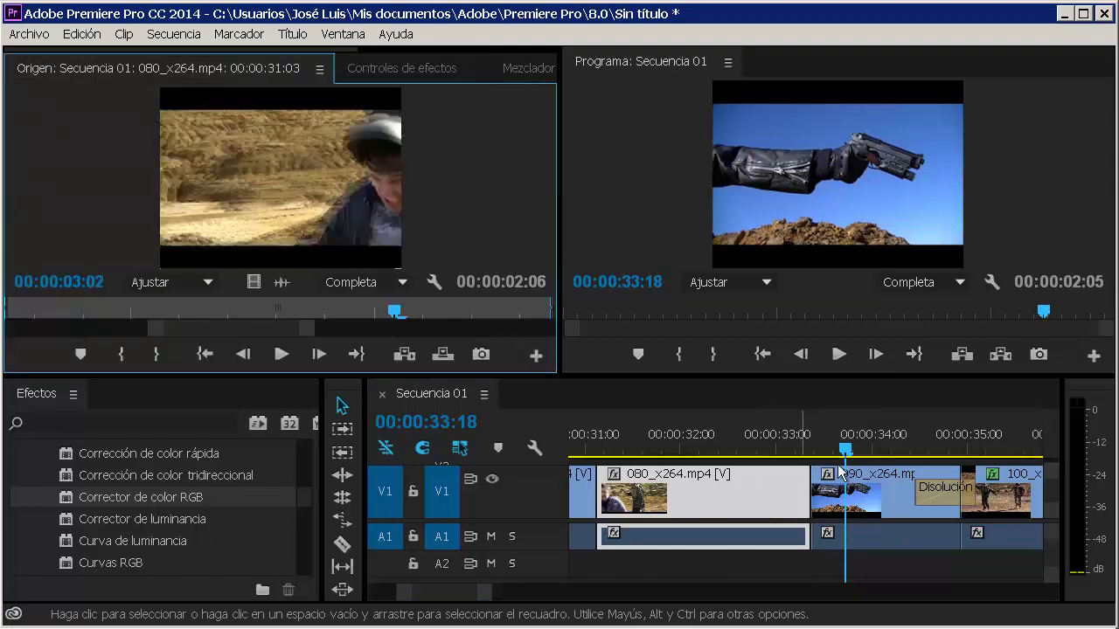
{"action": "mouse_move", "coordinate": [845, 451]}
{"action": "left_mouse_down"}
{"action": "mouse_move", "coordinate": [742, 451]}
{"action": "mouse_move", "coordinate": [752, 451]}
{"action": "left_mouse_up"}
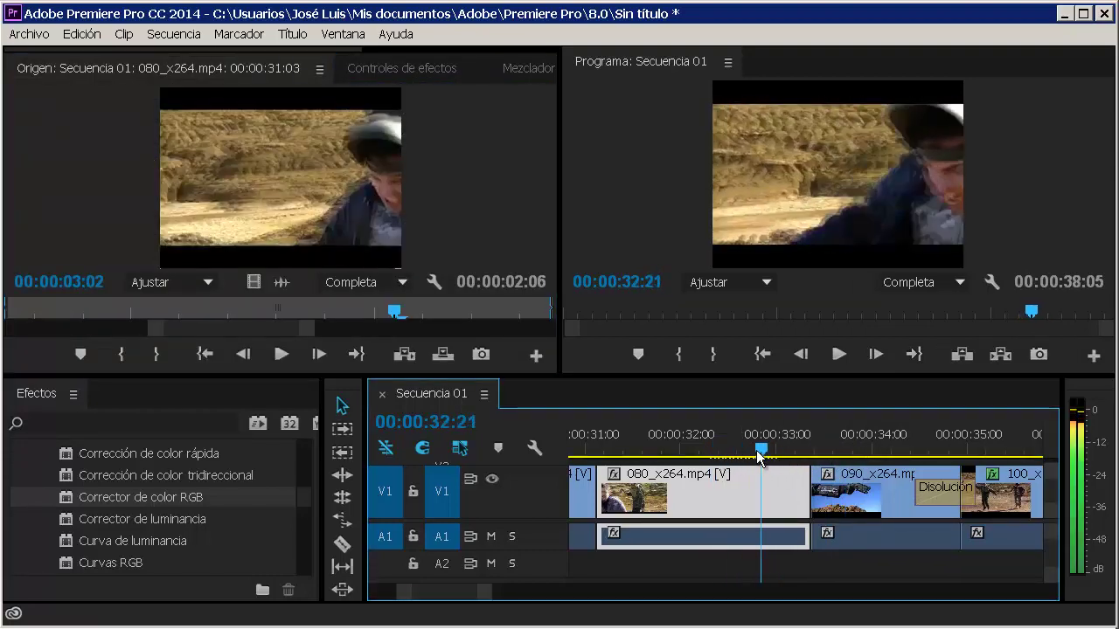
Apply Corrector de color RGB to 080_x264 and show its Controles de efectos settings
{"action": "left_click_drag", "start_coordinate": [200, 495], "coordinate": [694, 482]}
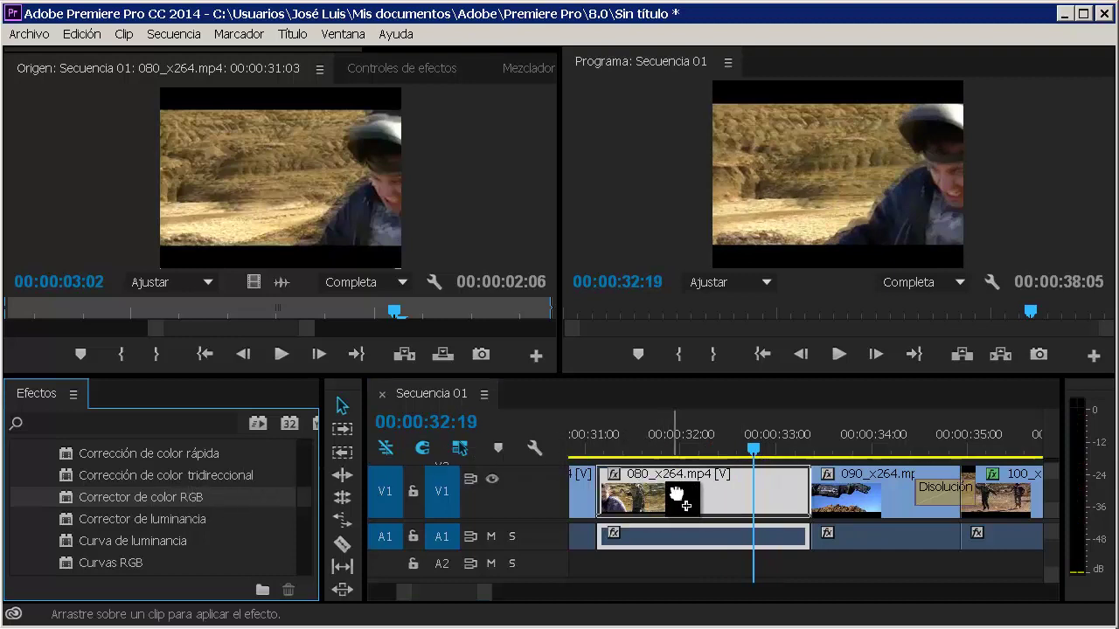
{"action": "left_click", "coordinate": [419, 71]}
{"action": "left_click_drag", "start_coordinate": [542, 200], "coordinate": [551, 331]}
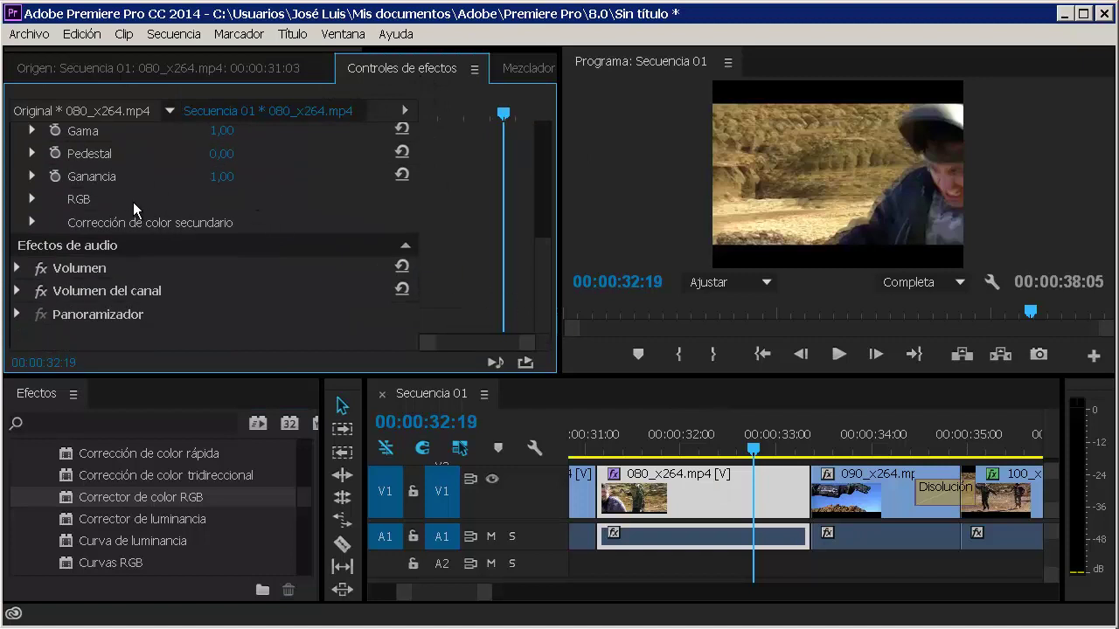
Set Gama rojo 0,27, Pedestal de rojo 0,10, Ganancia de rojo 1,61 and Gama verde 1,80
{"action": "left_click", "coordinate": [33, 199]}
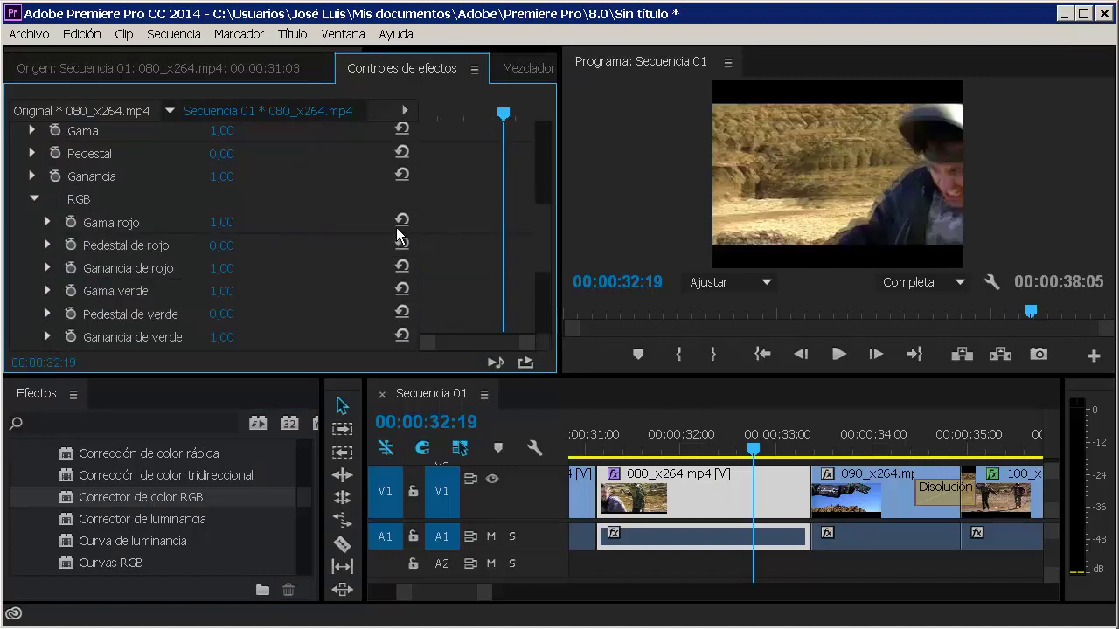
{"action": "left_click_drag", "start_coordinate": [222, 223], "coordinate": [245, 229]}
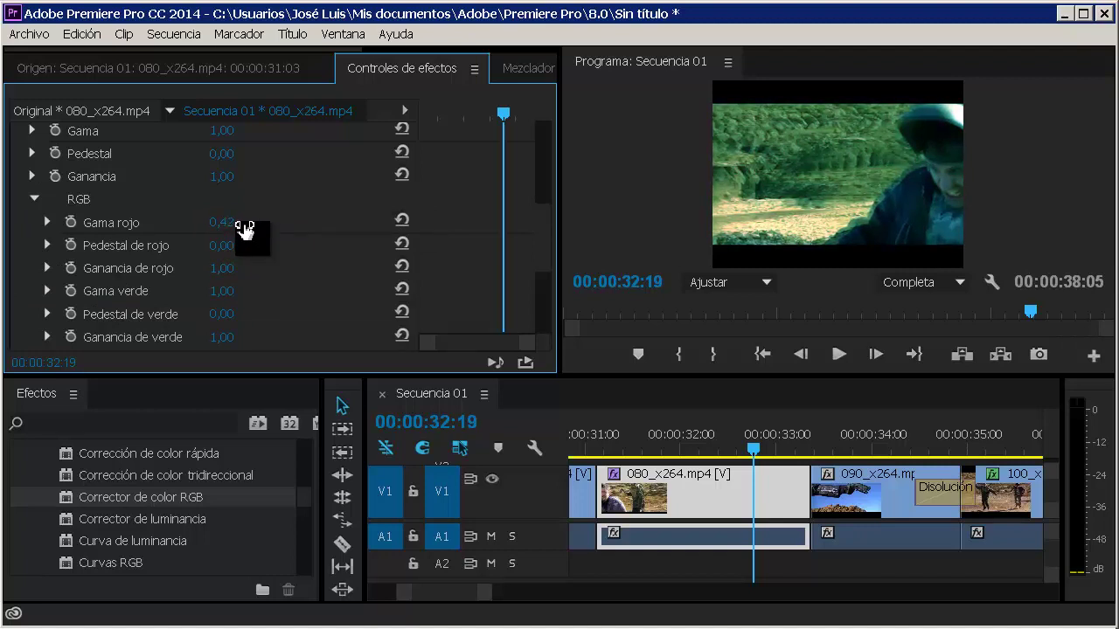
{"action": "left_click_drag", "start_coordinate": [756, 455], "coordinate": [845, 452]}
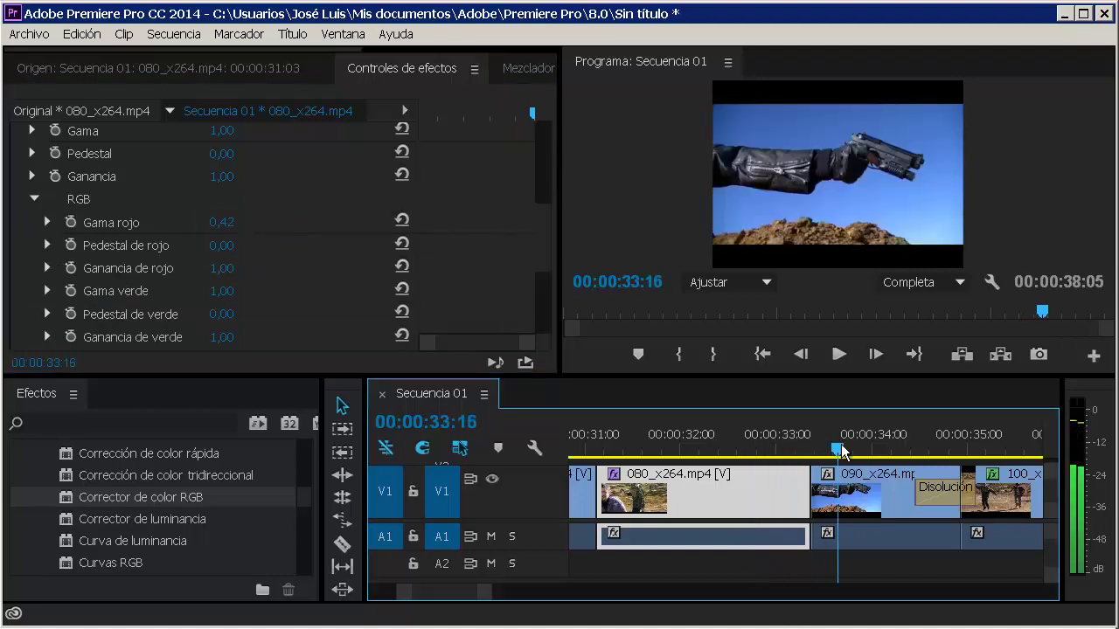
{"action": "left_click", "coordinate": [236, 226]}
{"action": "left_click_drag", "start_coordinate": [237, 226], "coordinate": [223, 289]}
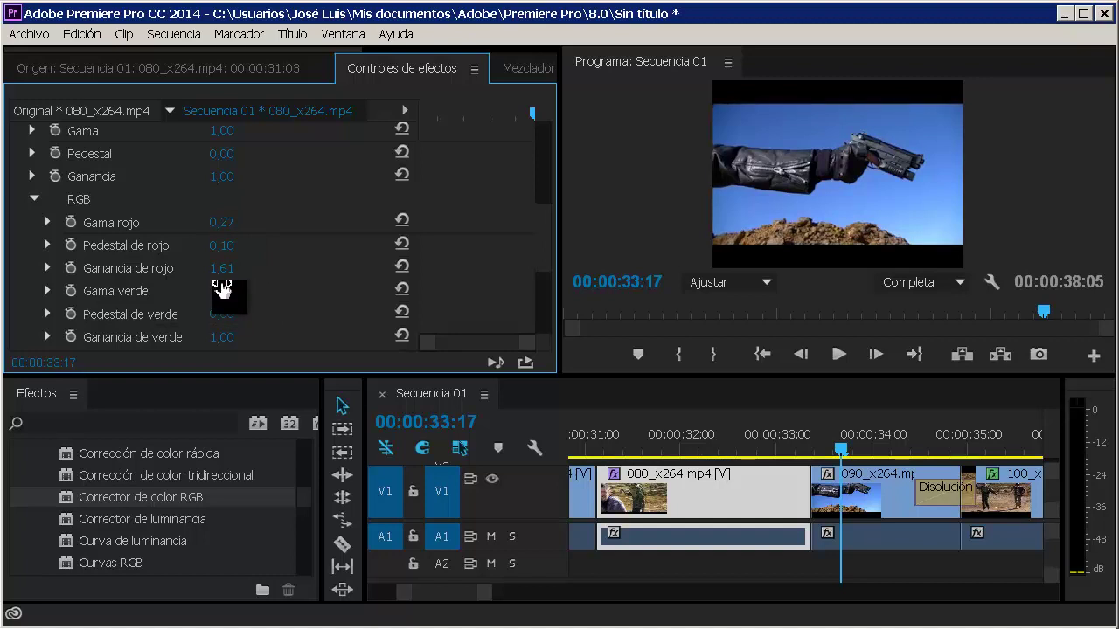
{"action": "left_click_drag", "start_coordinate": [222, 288], "coordinate": [229, 288]}
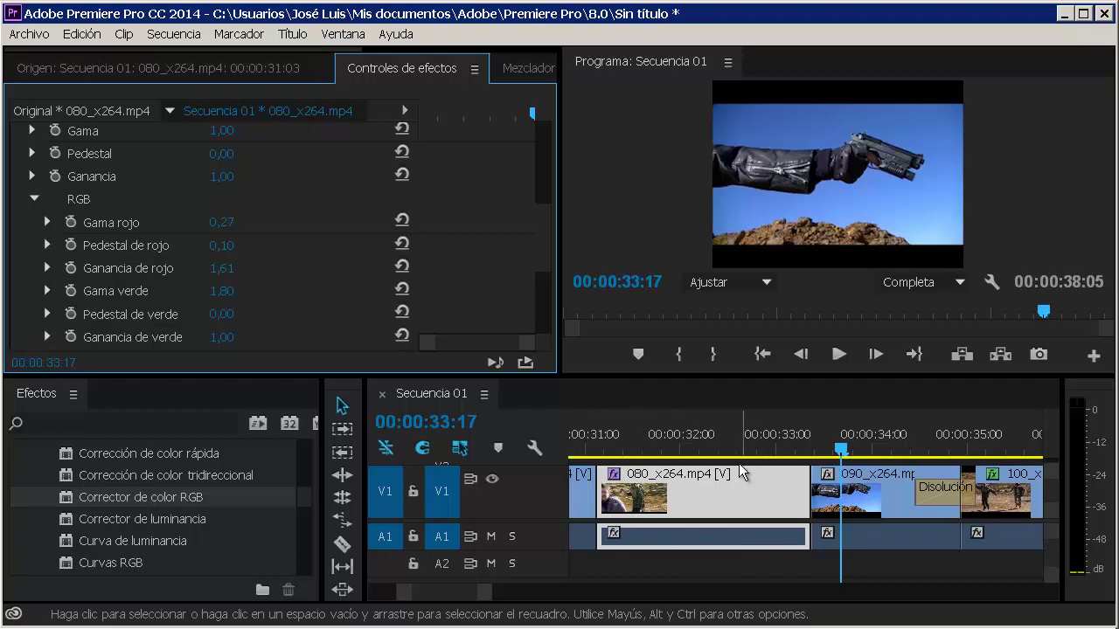
Save the project with Ctrl+S and scrub through the clips to preview the green tint
{"action": "key", "text": "ctrl+s"}
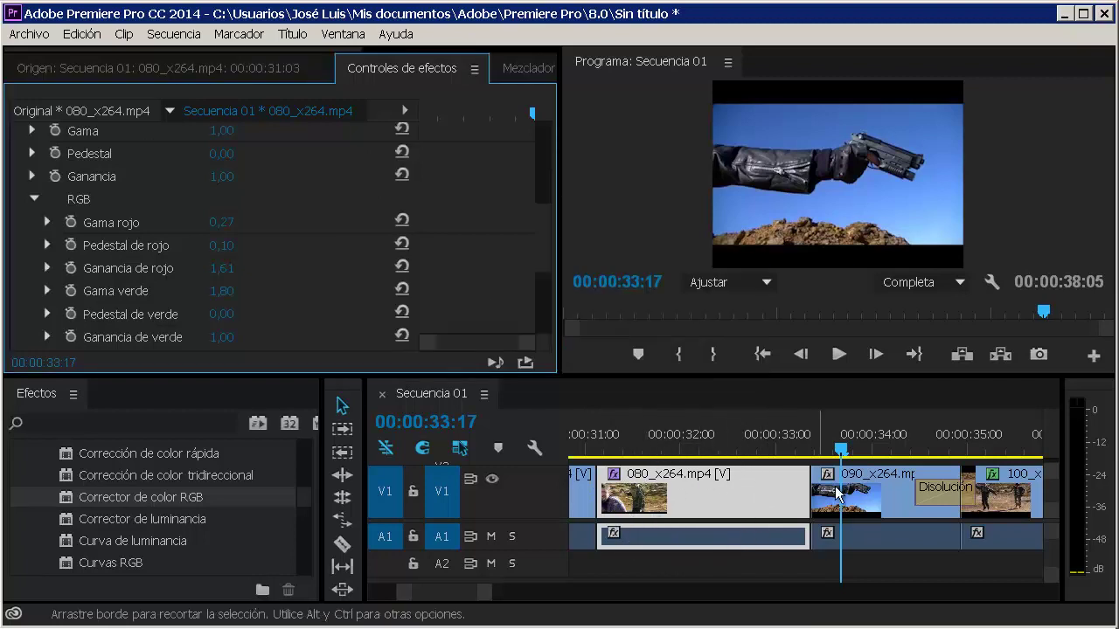
{"action": "mouse_move", "coordinate": [866, 449]}
{"action": "left_mouse_down"}
{"action": "mouse_move", "coordinate": [684, 449]}
{"action": "mouse_move", "coordinate": [695, 447]}
{"action": "left_mouse_up"}
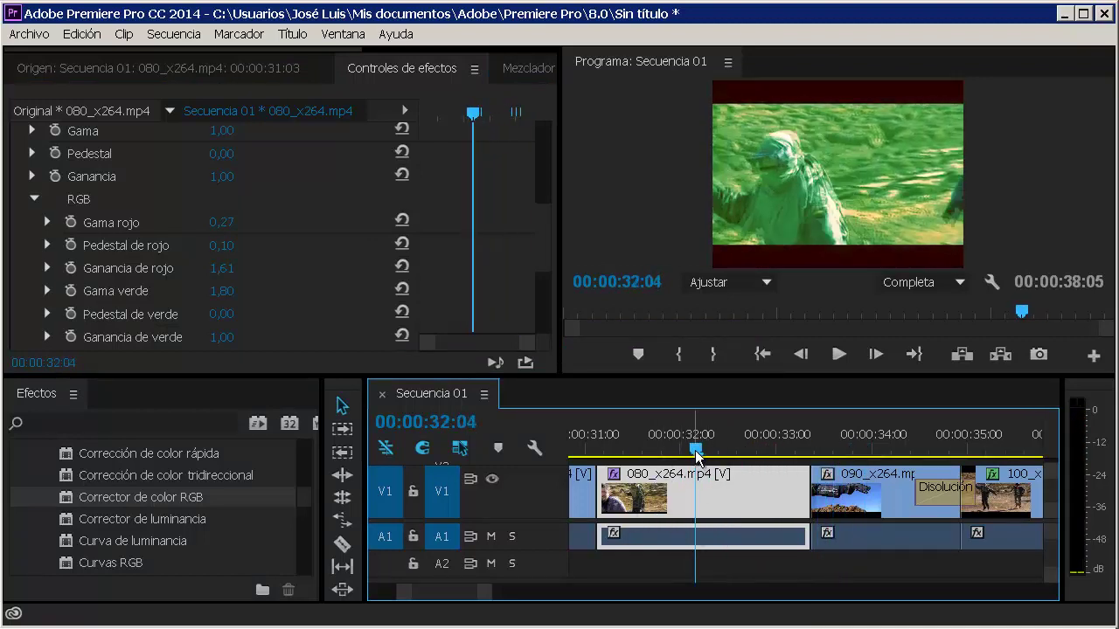
{"action": "key", "text": "Right"}
{"action": "key", "text": "Right"}
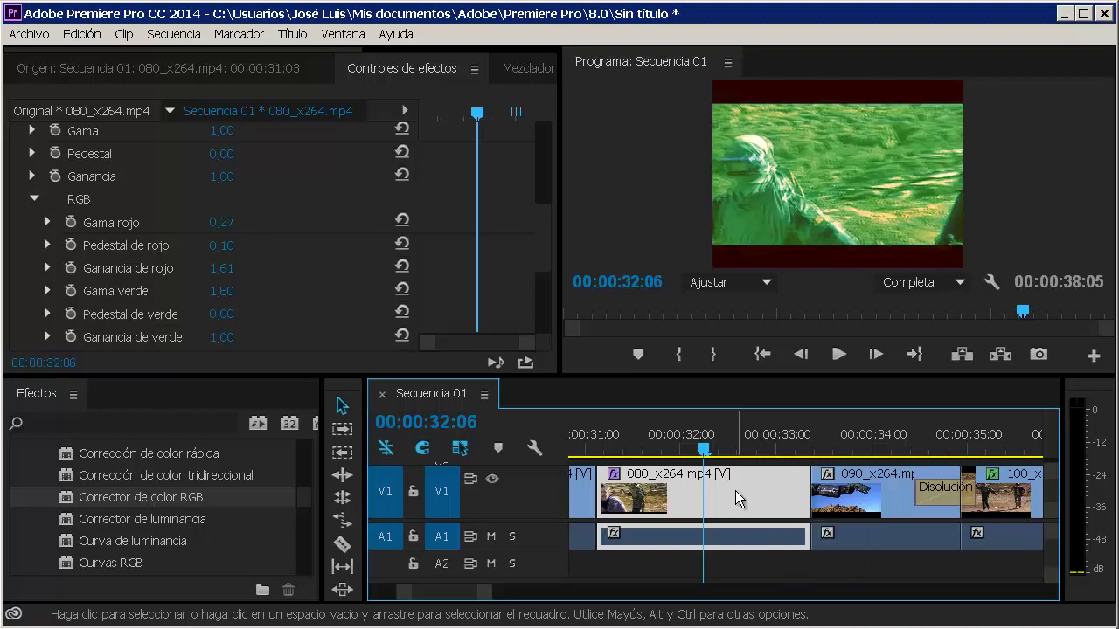
Widen the Effect Controls keyframe timeline and return the playhead toward the clip's start
{"action": "left_click_drag", "start_coordinate": [545, 288], "coordinate": [547, 113]}
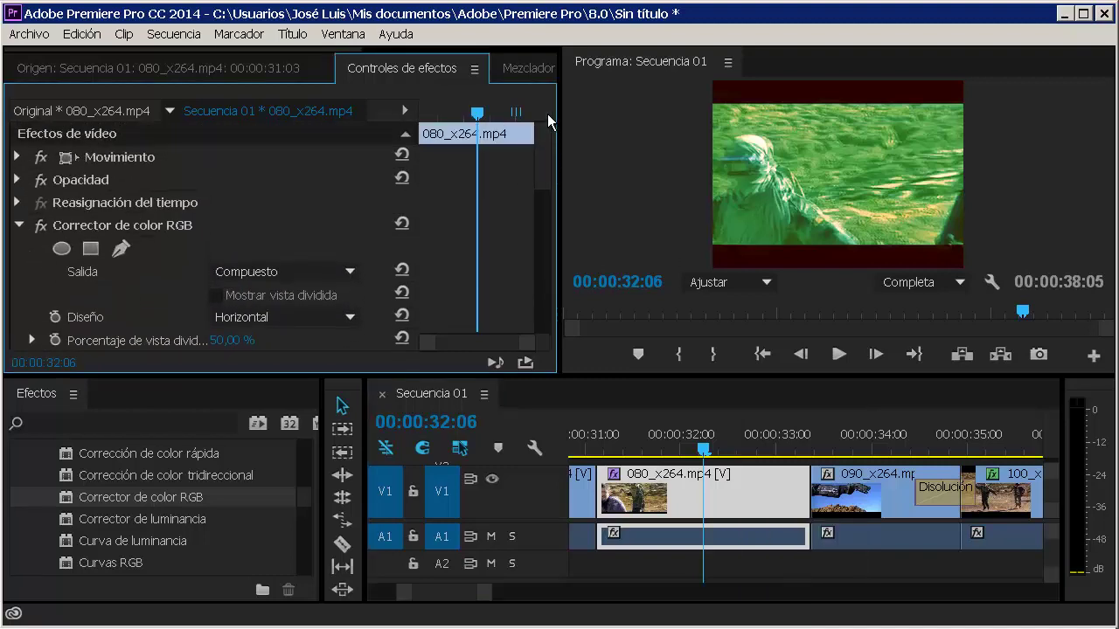
{"action": "left_click_drag", "start_coordinate": [559, 167], "coordinate": [758, 186]}
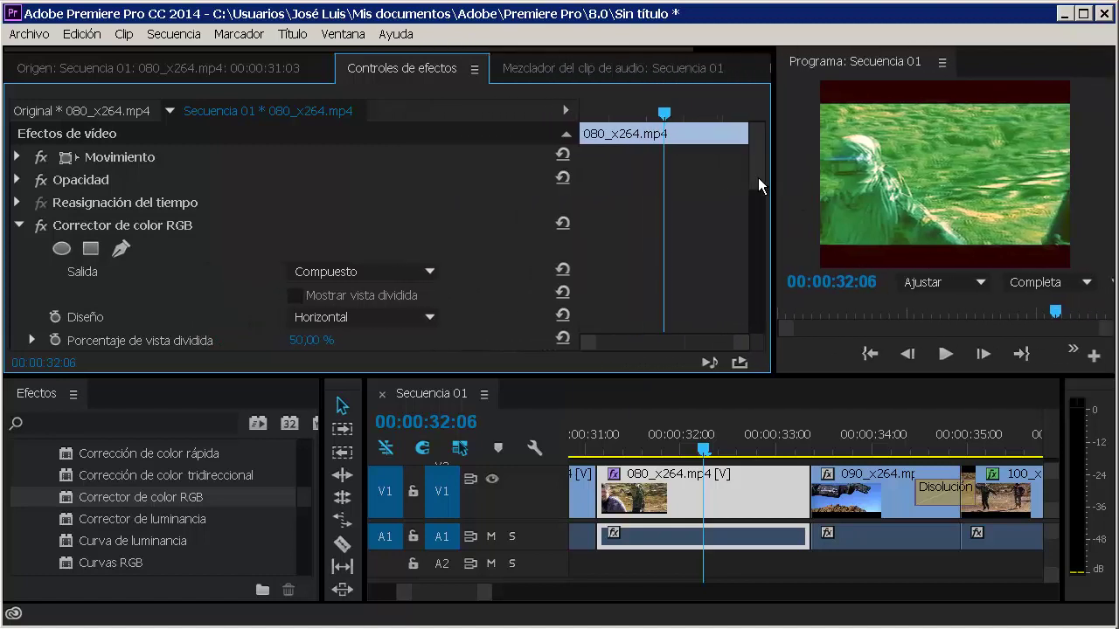
{"action": "left_click_drag", "start_coordinate": [575, 205], "coordinate": [310, 222]}
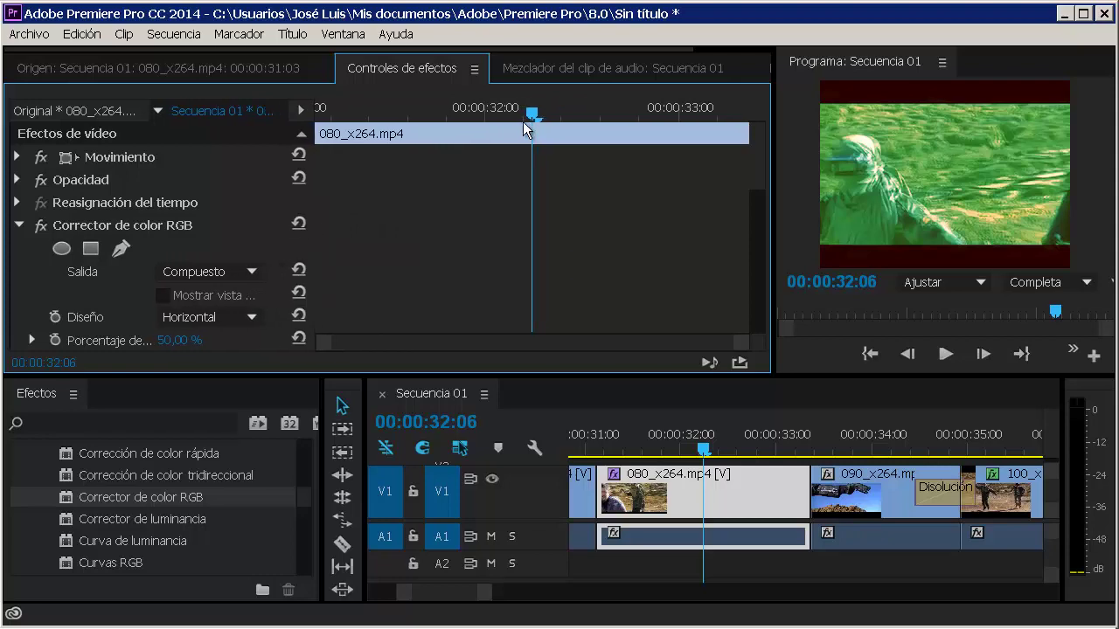
{"action": "mouse_move", "coordinate": [542, 116]}
{"action": "left_mouse_down"}
{"action": "mouse_move", "coordinate": [374, 109]}
{"action": "mouse_move", "coordinate": [502, 115]}
{"action": "mouse_move", "coordinate": [374, 114]}
{"action": "mouse_move", "coordinate": [426, 123]}
{"action": "mouse_move", "coordinate": [677, 115]}
{"action": "mouse_move", "coordinate": [402, 105]}
{"action": "mouse_move", "coordinate": [414, 116]}
{"action": "mouse_move", "coordinate": [621, 134]}
{"action": "mouse_move", "coordinate": [371, 109]}
{"action": "mouse_move", "coordinate": [364, 99]}
{"action": "mouse_move", "coordinate": [337, 112]}
{"action": "mouse_move", "coordinate": [740, 113]}
{"action": "mouse_move", "coordinate": [313, 111]}
{"action": "mouse_move", "coordinate": [730, 110]}
{"action": "mouse_move", "coordinate": [548, 91]}
{"action": "mouse_move", "coordinate": [311, 110]}
{"action": "left_mouse_up"}
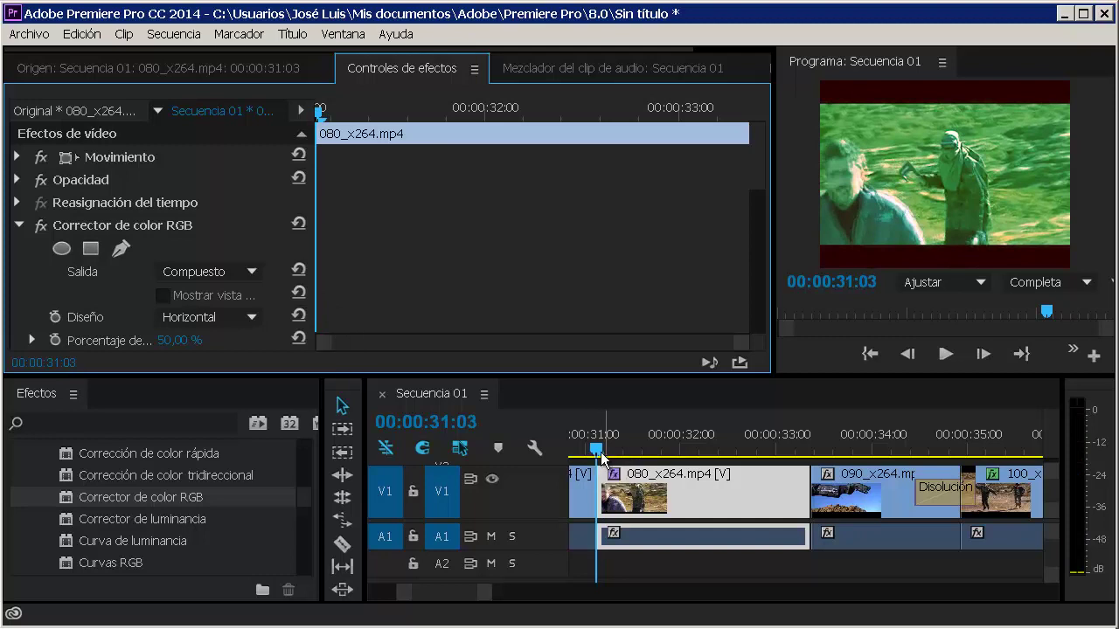
Add starting keyframes for Opacidad at 100% and Posición at 31:03
{"action": "left_click", "coordinate": [18, 179]}
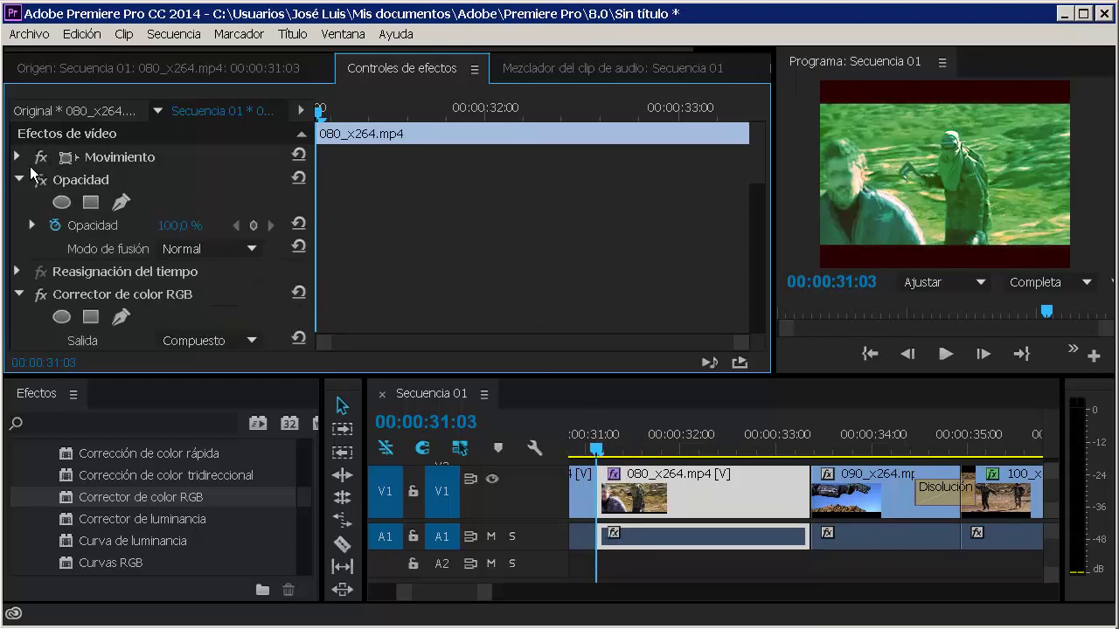
{"action": "left_click", "coordinate": [57, 226]}
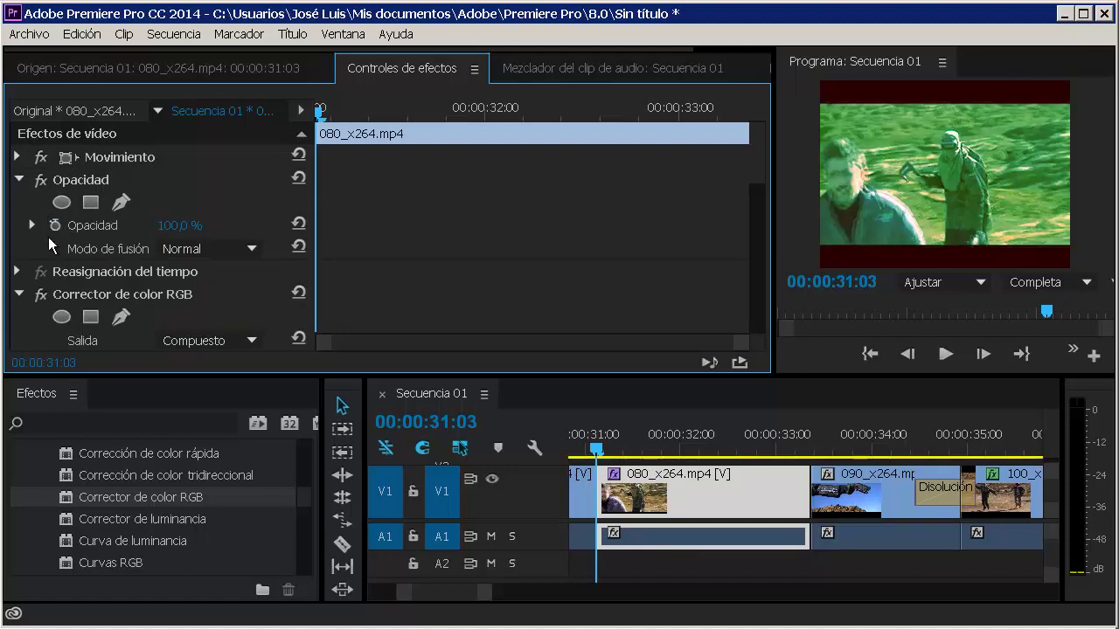
{"action": "left_click", "coordinate": [56, 226]}
{"action": "left_click", "coordinate": [29, 152]}
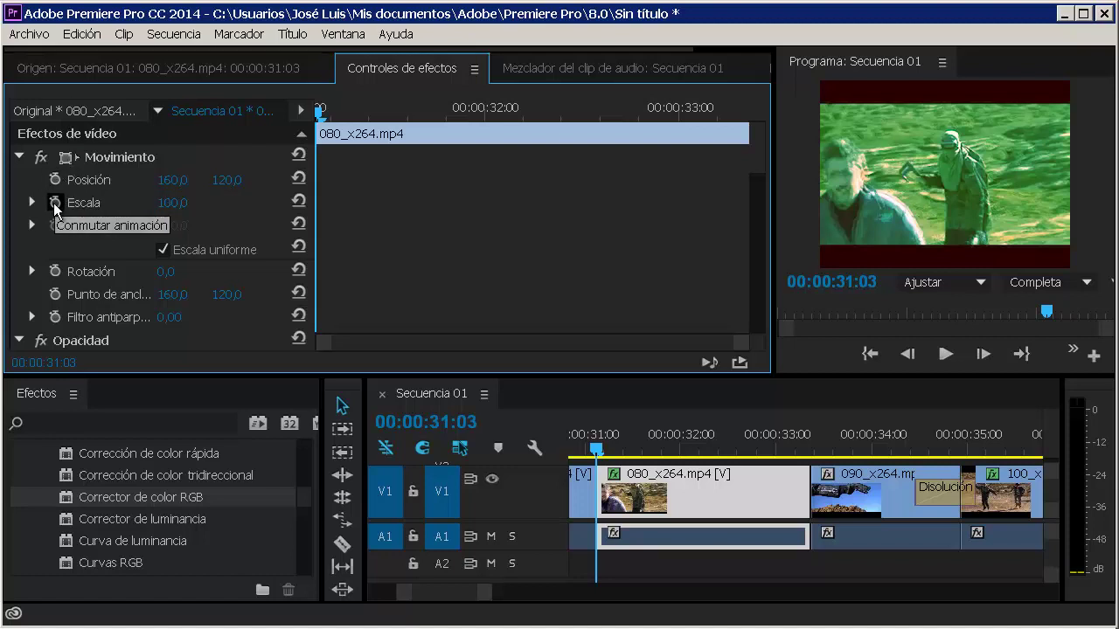
{"action": "left_click", "coordinate": [54, 179]}
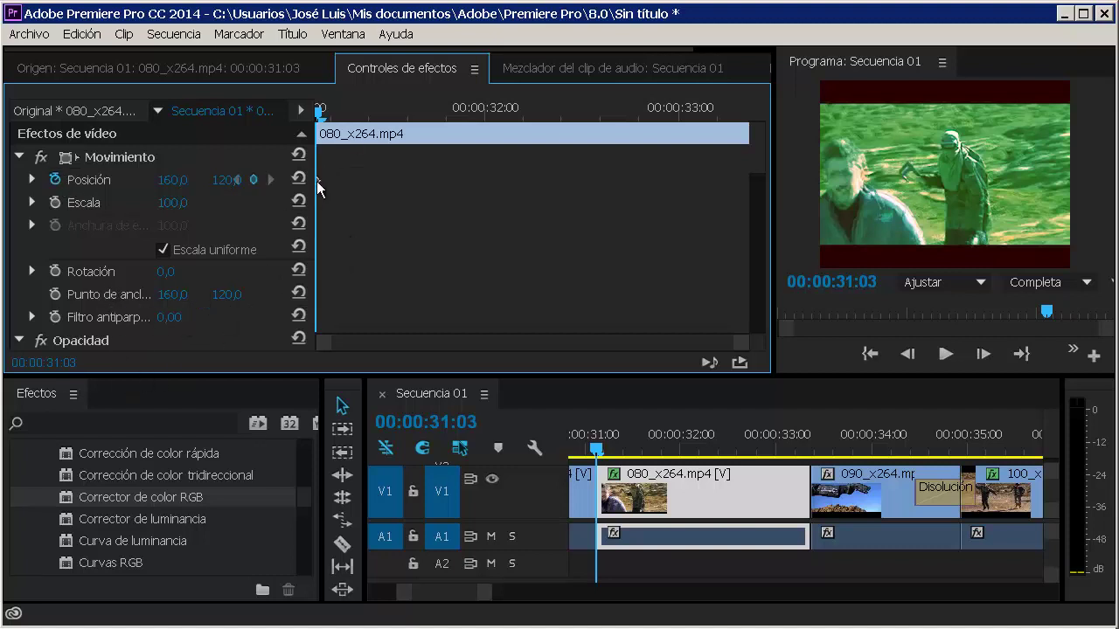
Add a starting Gama keyframe, then move the playhead forward to 32:00
{"action": "left_click_drag", "start_coordinate": [759, 162], "coordinate": [726, 187]}
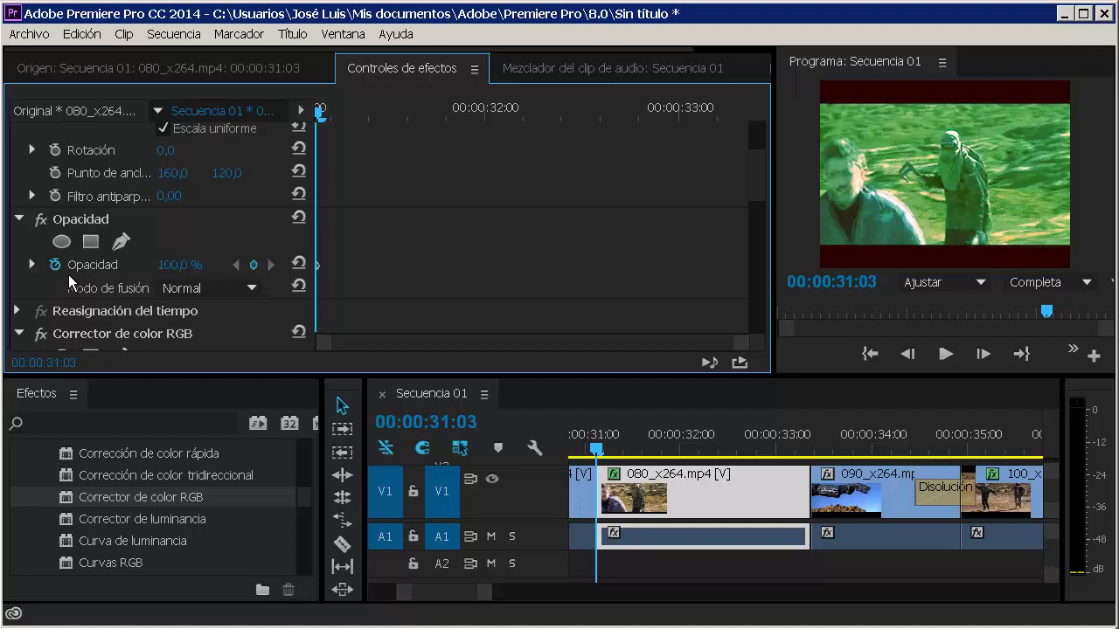
{"action": "left_click_drag", "start_coordinate": [758, 178], "coordinate": [758, 234]}
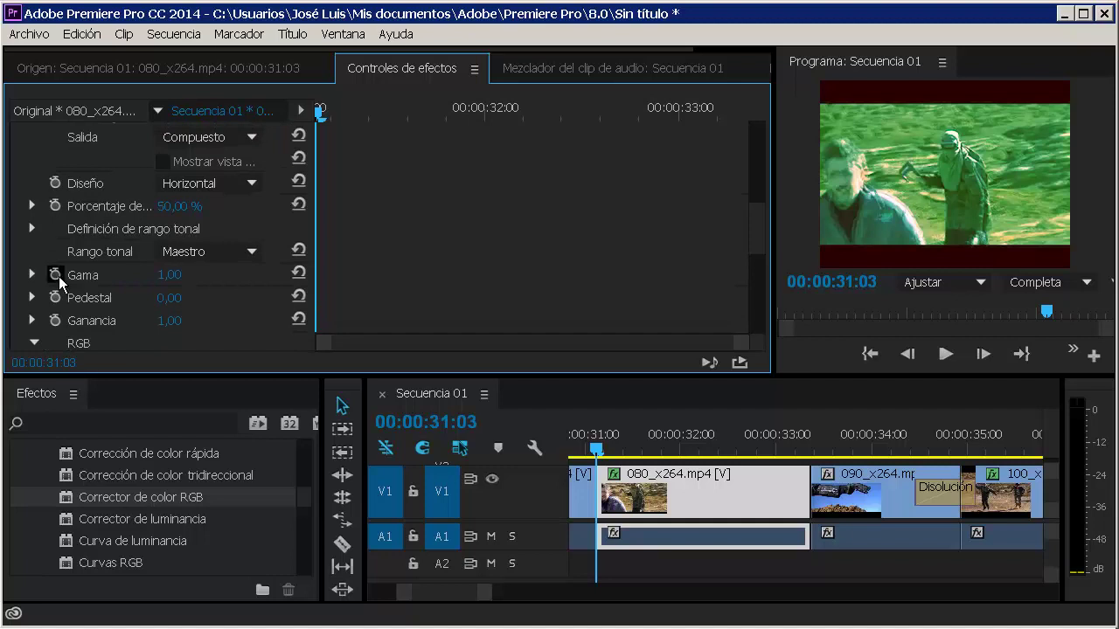
{"action": "left_click", "coordinate": [55, 276]}
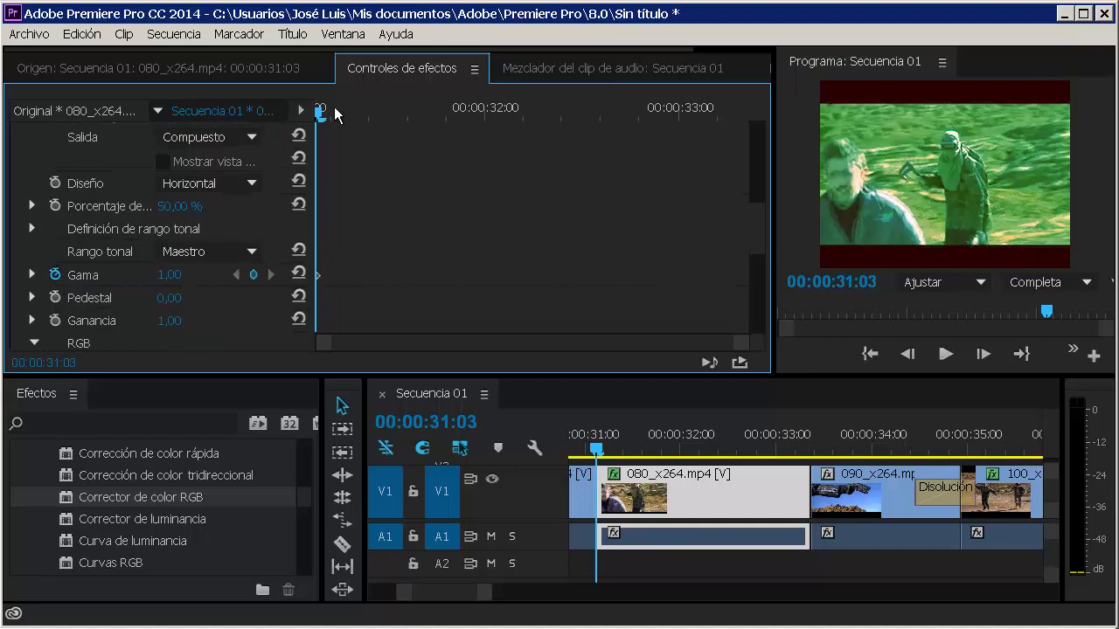
{"action": "left_click_drag", "start_coordinate": [757, 239], "coordinate": [755, 142]}
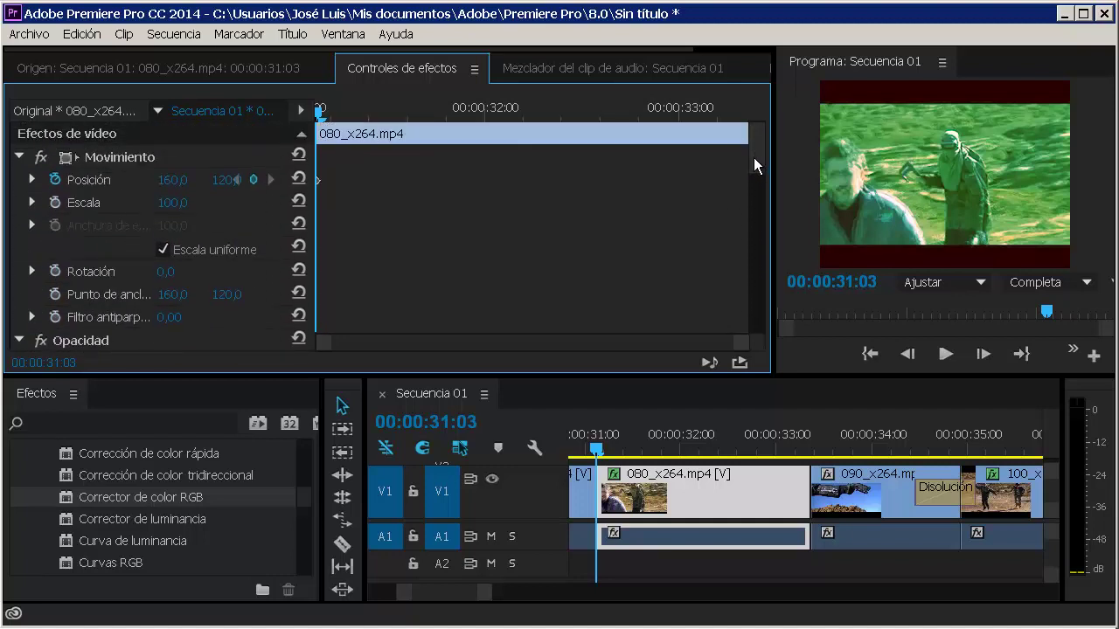
{"action": "left_click_drag", "start_coordinate": [755, 142], "coordinate": [735, 175]}
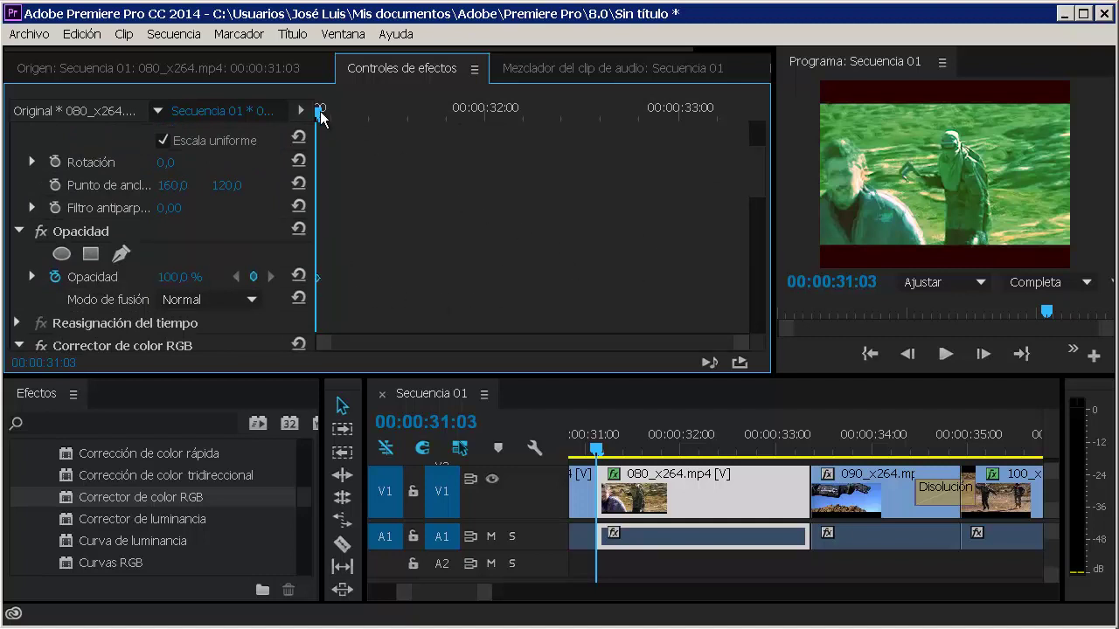
{"action": "mouse_move", "coordinate": [321, 113]}
{"action": "left_mouse_down"}
{"action": "mouse_move", "coordinate": [489, 111]}
{"action": "mouse_move", "coordinate": [751, 131]}
{"action": "mouse_move", "coordinate": [747, 122]}
{"action": "left_mouse_up"}
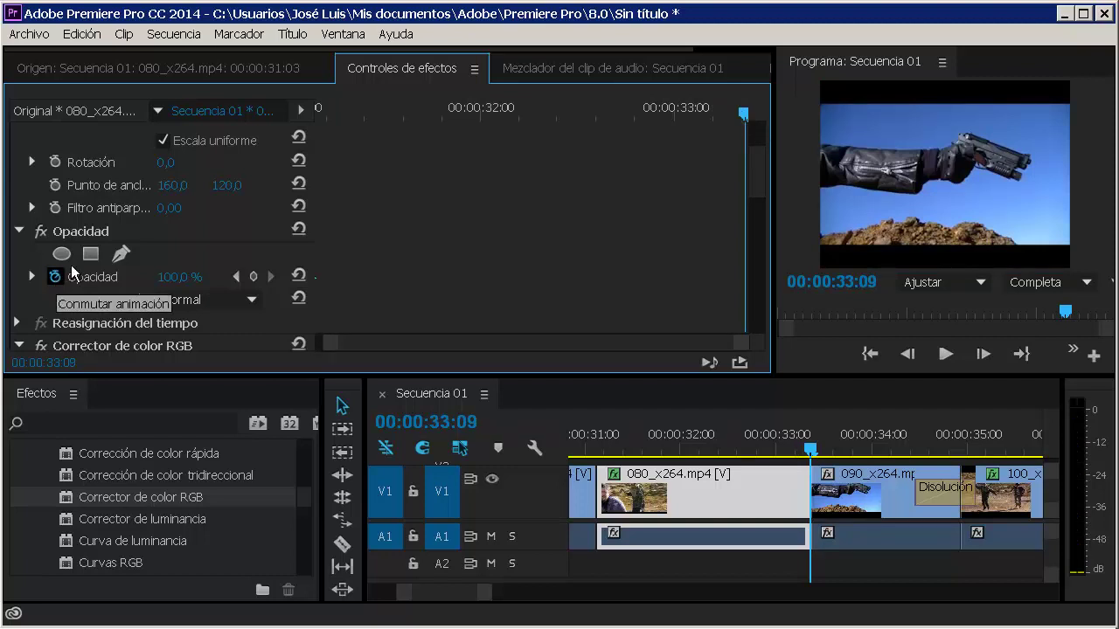
Add an opacity keyframe at the clip's end and set Opacity to 0
{"action": "left_click", "coordinate": [254, 277]}
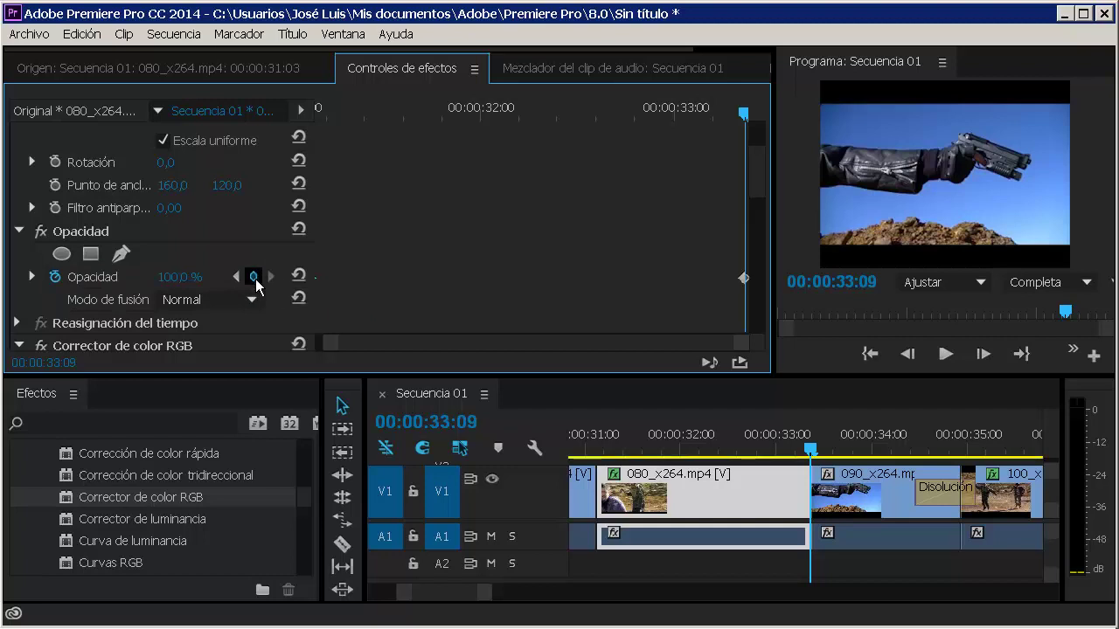
{"action": "left_click_drag", "start_coordinate": [747, 120], "coordinate": [742, 120]}
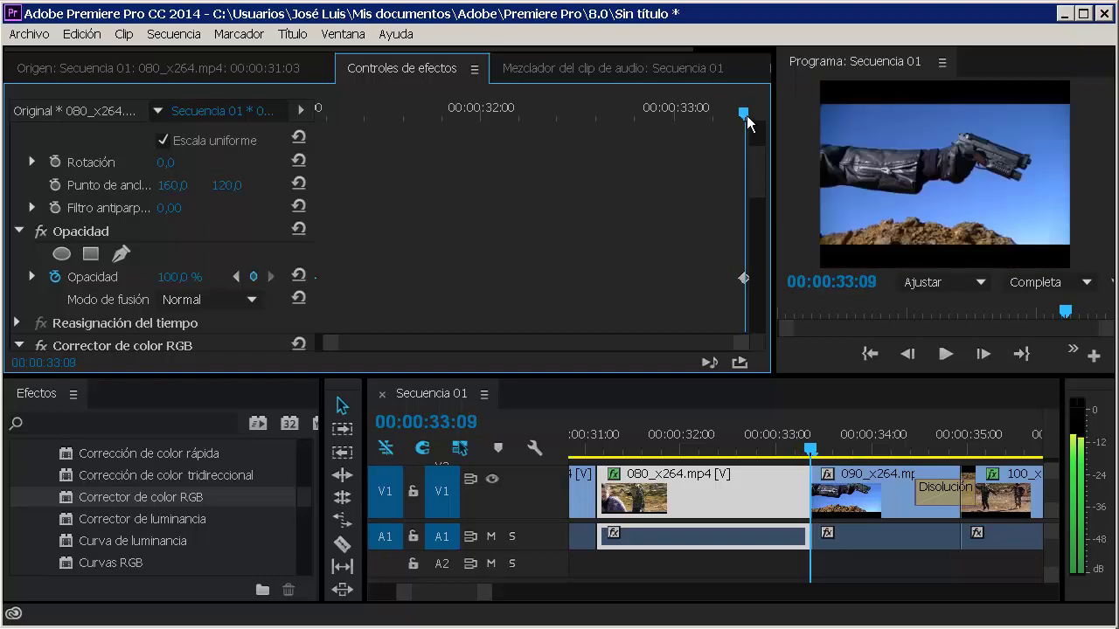
{"action": "mouse_move", "coordinate": [742, 120]}
{"action": "left_mouse_down"}
{"action": "mouse_move", "coordinate": [635, 118]}
{"action": "mouse_move", "coordinate": [743, 115]}
{"action": "left_mouse_up"}
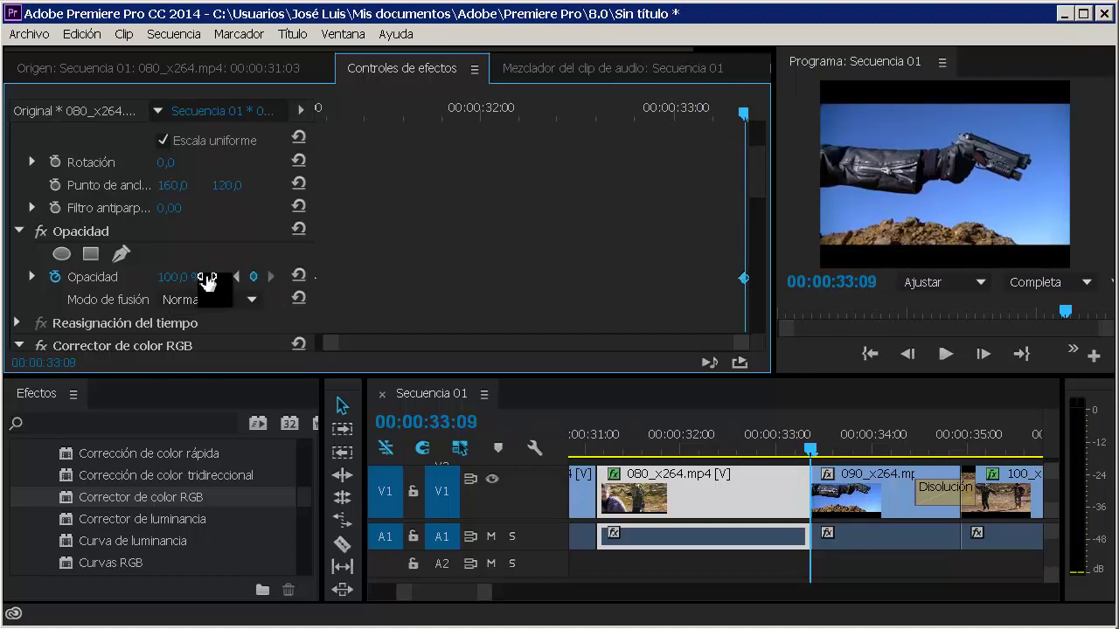
{"action": "left_click", "coordinate": [204, 278]}
{"action": "key", "text": "BackSpace"}
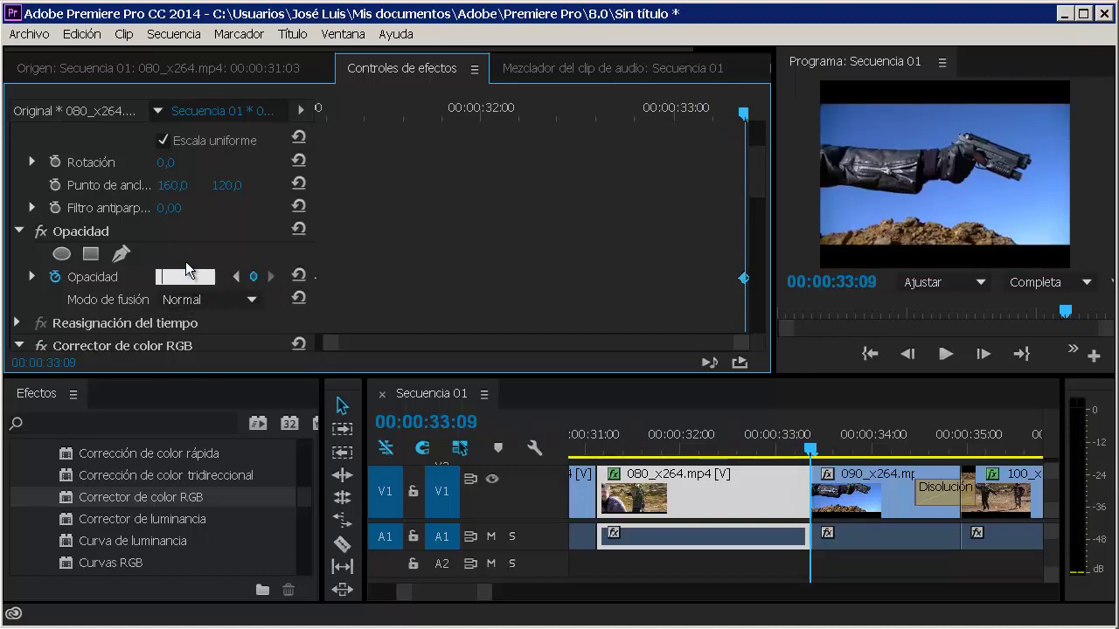
{"action": "type", "text": "0"}
{"action": "key", "text": "Return"}
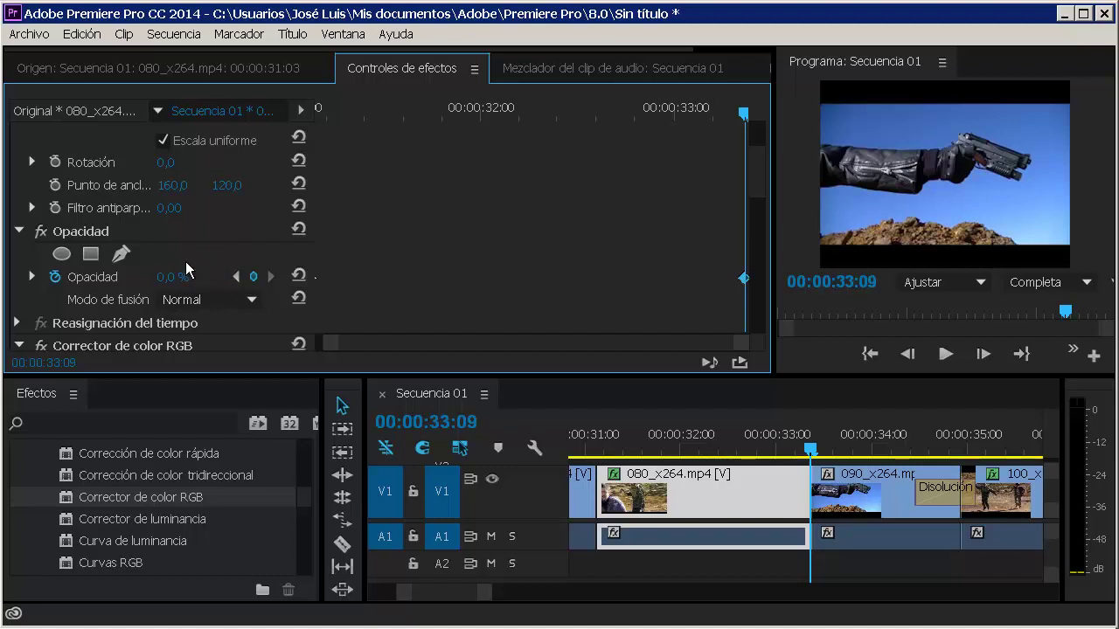
Scrub through the fade and play it back from the clip's start to preview it
{"action": "left_click_drag", "start_coordinate": [742, 117], "coordinate": [323, 124]}
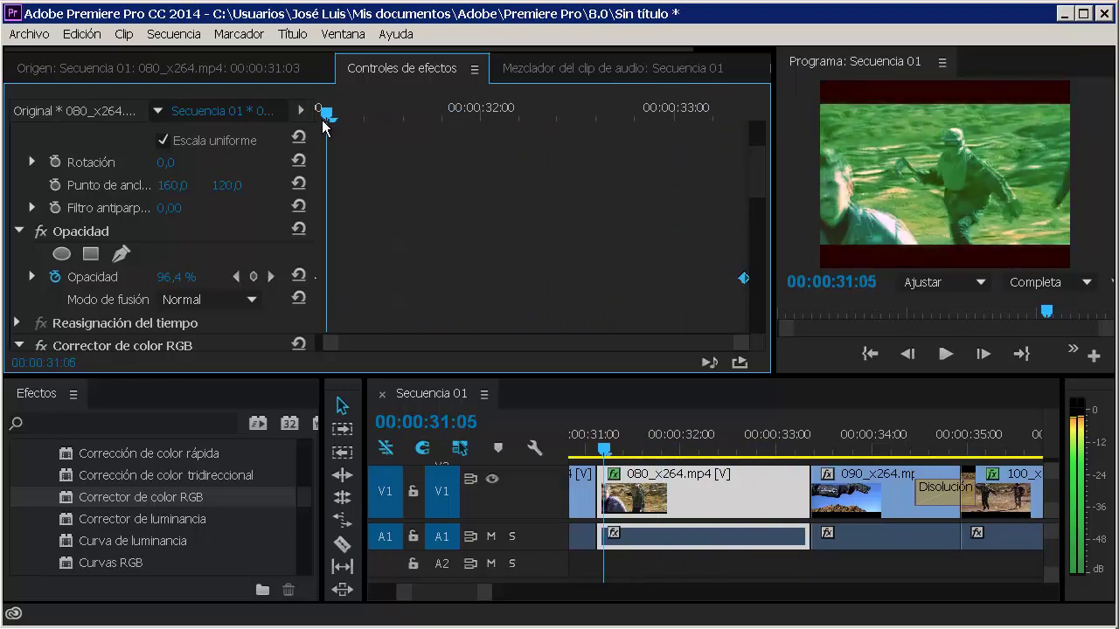
{"action": "mouse_move", "coordinate": [324, 124]}
{"action": "left_mouse_down"}
{"action": "mouse_move", "coordinate": [429, 122]}
{"action": "mouse_move", "coordinate": [651, 70]}
{"action": "mouse_move", "coordinate": [745, 79]}
{"action": "mouse_move", "coordinate": [739, 70]}
{"action": "left_mouse_up"}
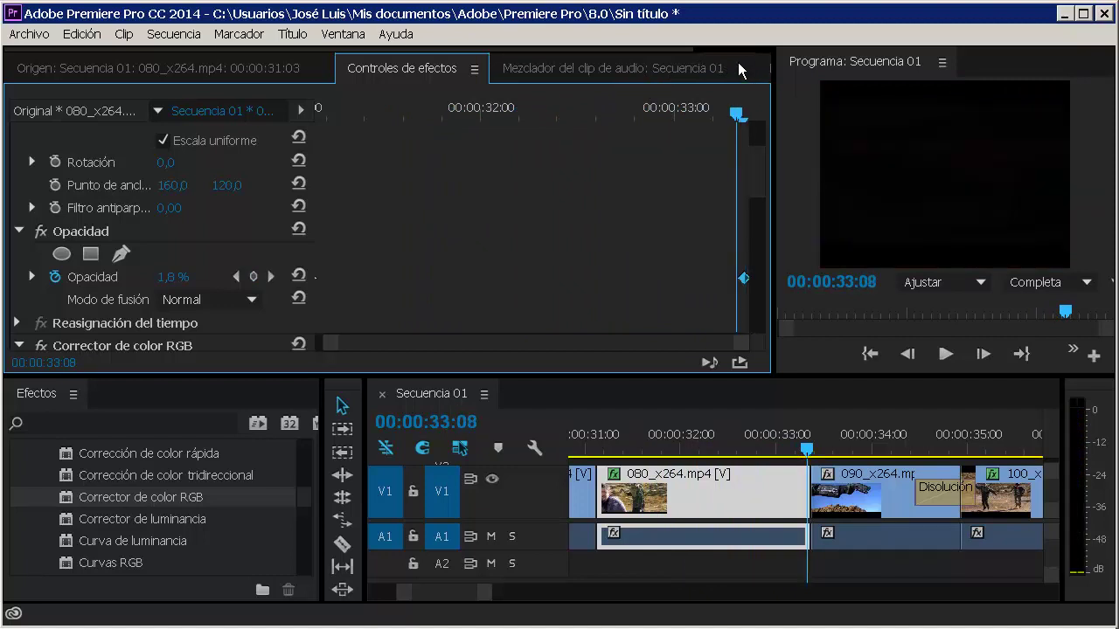
{"action": "left_click_drag", "start_coordinate": [807, 449], "coordinate": [601, 455]}
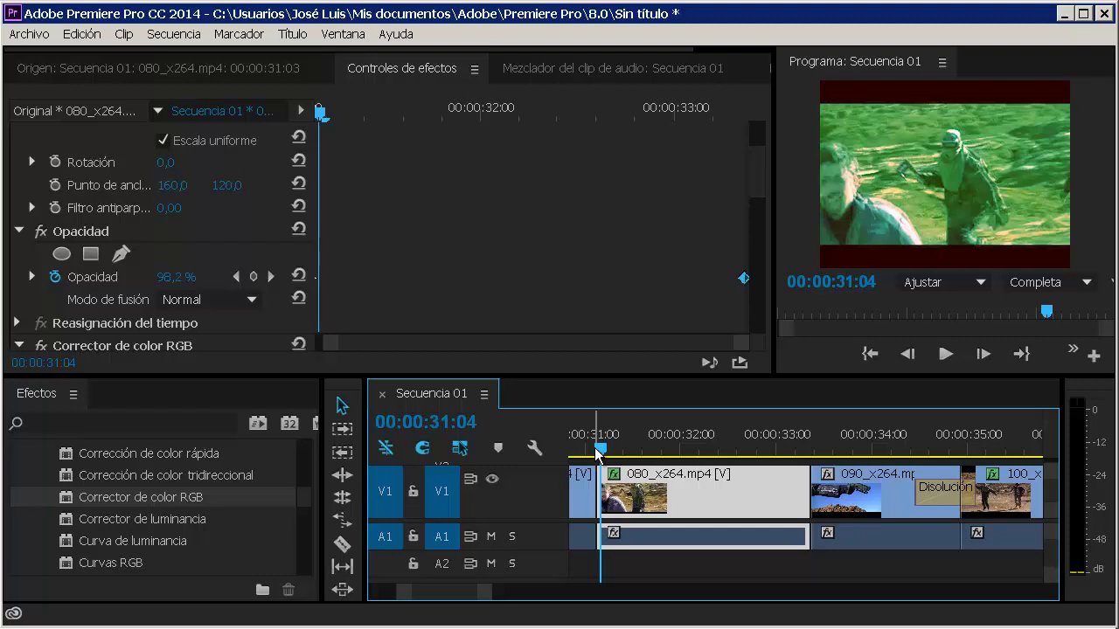
{"action": "key", "text": "space"}
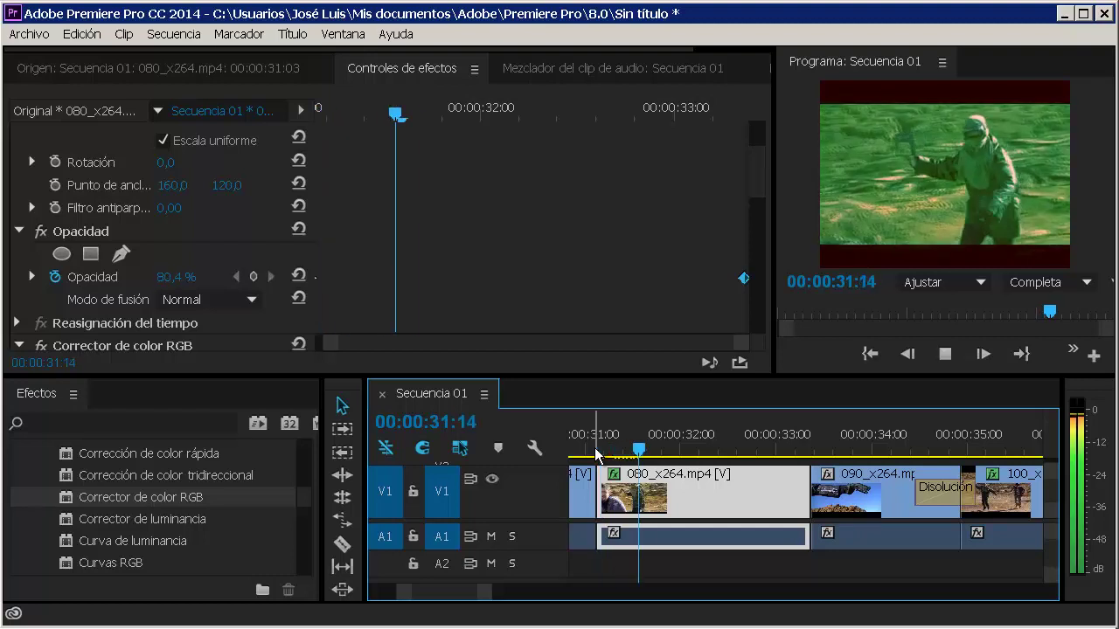
{"action": "key", "text": "space"}
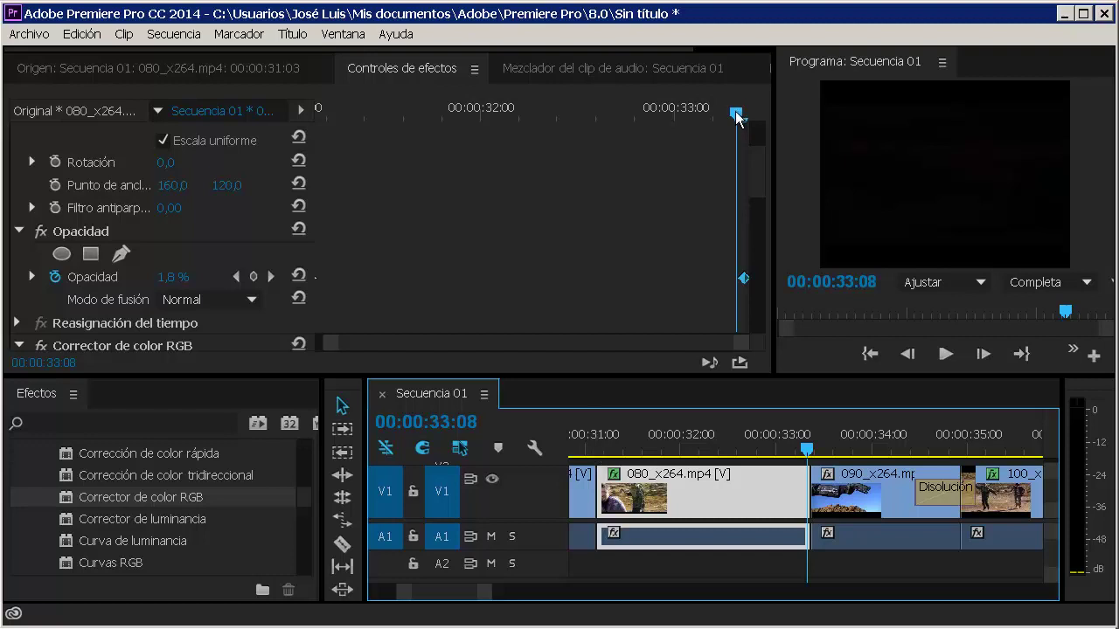
{"action": "mouse_move", "coordinate": [736, 113]}
{"action": "left_mouse_down"}
{"action": "mouse_move", "coordinate": [297, 131]}
{"action": "mouse_move", "coordinate": [301, 120]}
{"action": "left_mouse_up"}
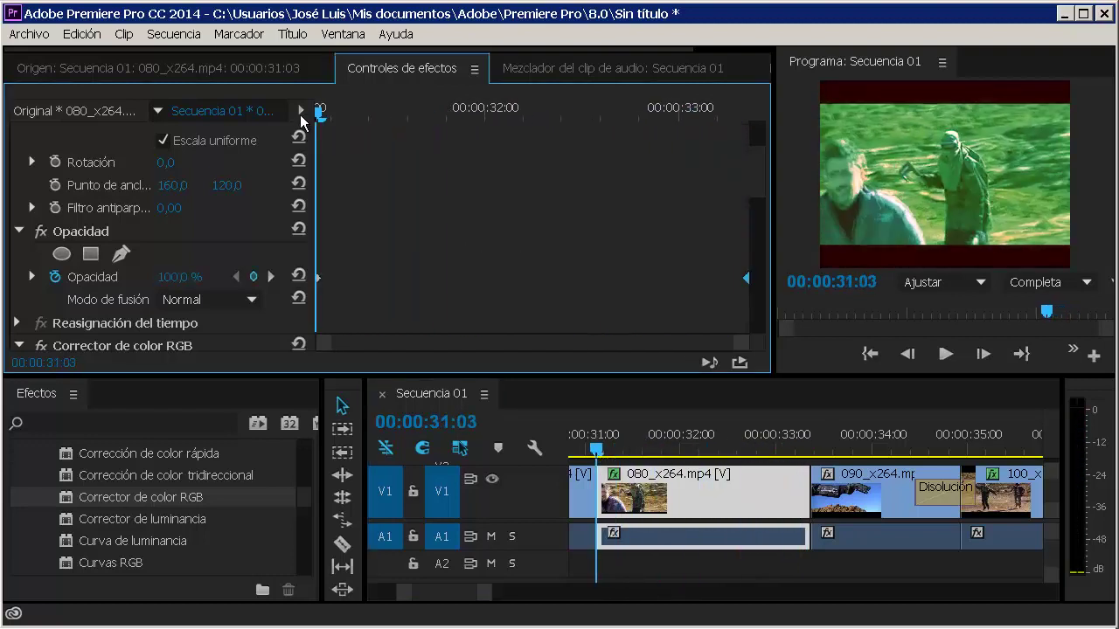
{"action": "left_click_drag", "start_coordinate": [758, 178], "coordinate": [752, 136]}
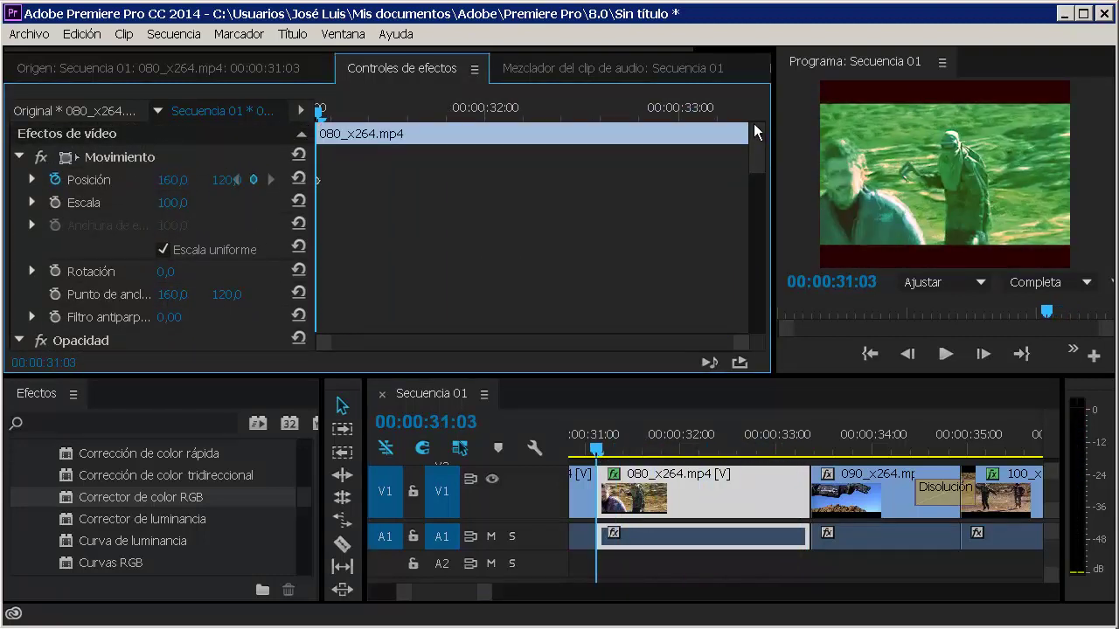
Enable Escala animation and add a scale keyframe of 80 at 00:00:31:20
{"action": "left_click", "coordinate": [54, 202]}
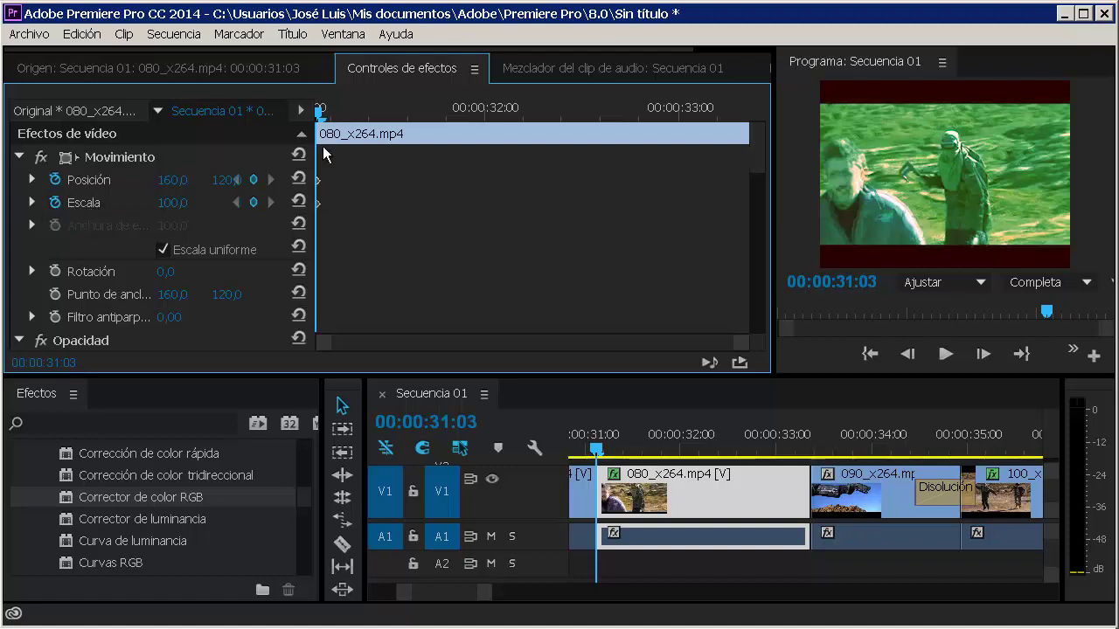
{"action": "left_click_drag", "start_coordinate": [320, 112], "coordinate": [319, 119]}
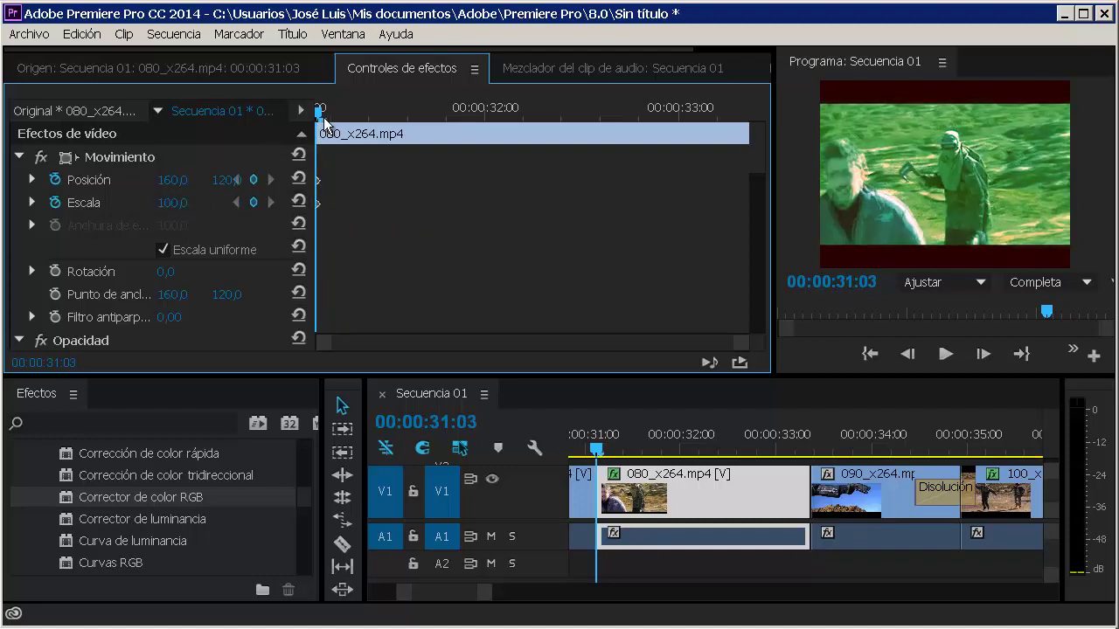
{"action": "left_click_drag", "start_coordinate": [319, 116], "coordinate": [446, 114]}
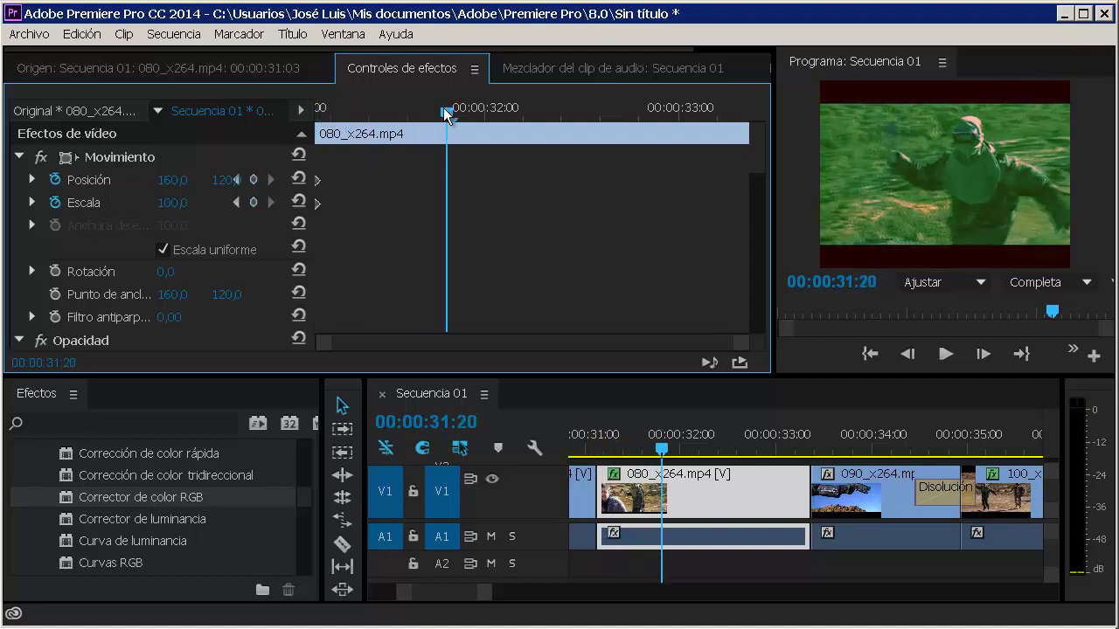
{"action": "left_click", "coordinate": [254, 204]}
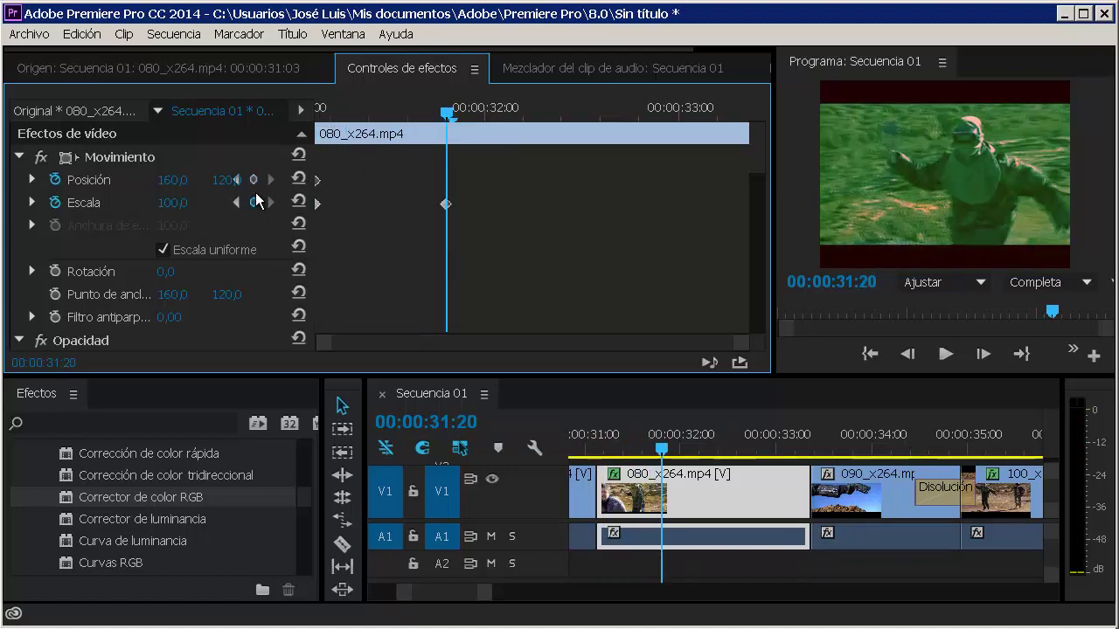
{"action": "left_click", "coordinate": [179, 203]}
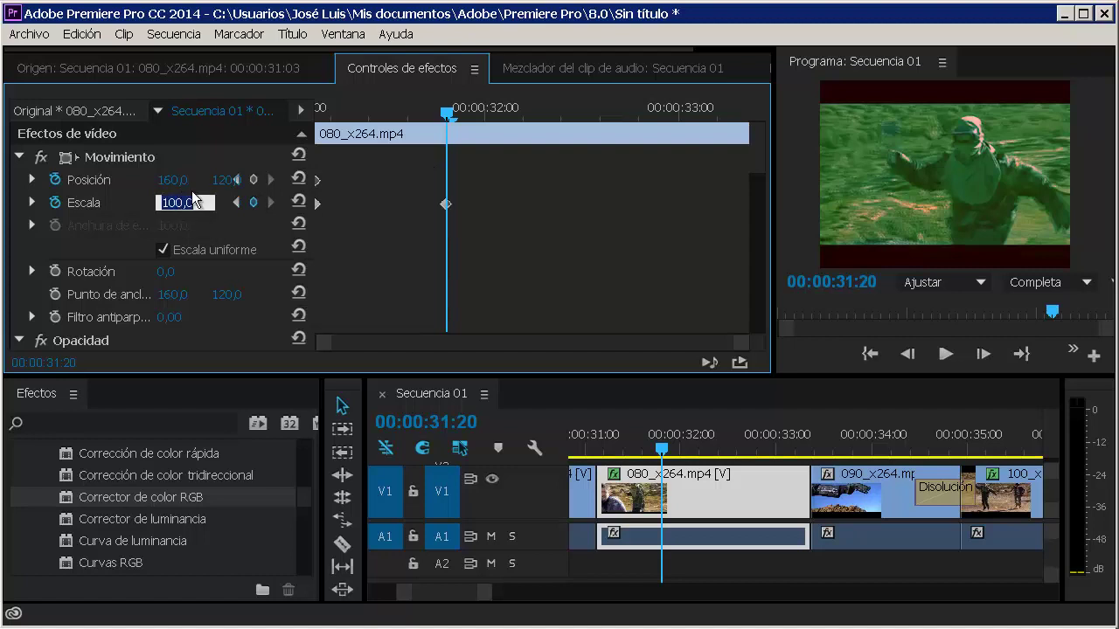
{"action": "type", "text": "80"}
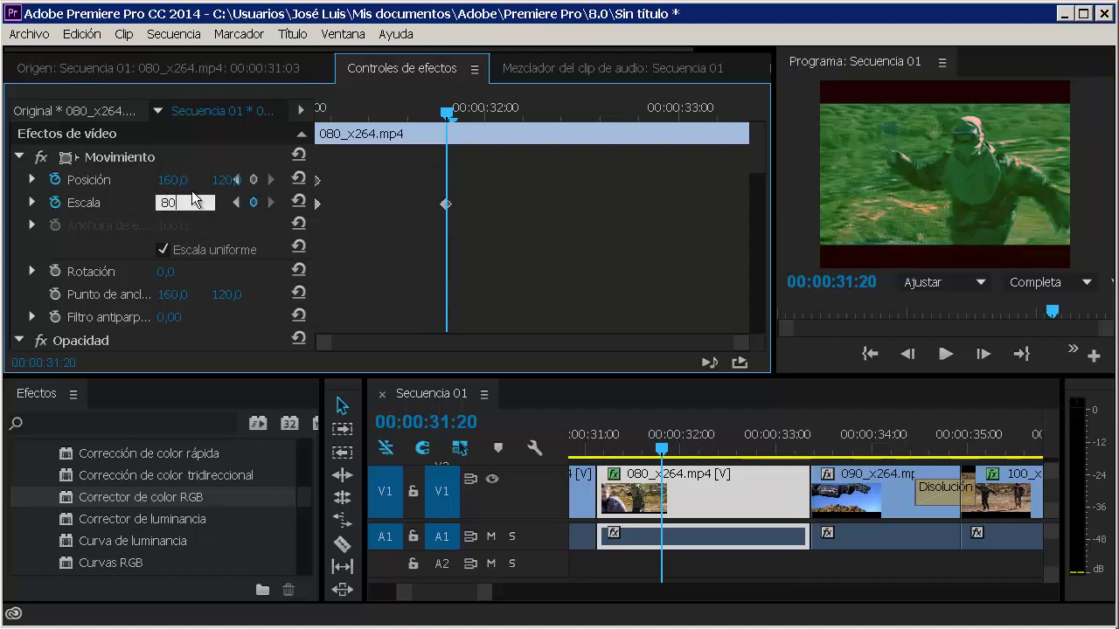
{"action": "mouse_move", "coordinate": [447, 114]}
{"action": "left_mouse_down"}
{"action": "mouse_move", "coordinate": [318, 113]}
{"action": "mouse_move", "coordinate": [438, 128]}
{"action": "mouse_move", "coordinate": [547, 114]}
{"action": "mouse_move", "coordinate": [483, 114]}
{"action": "mouse_move", "coordinate": [509, 114]}
{"action": "left_mouse_up"}
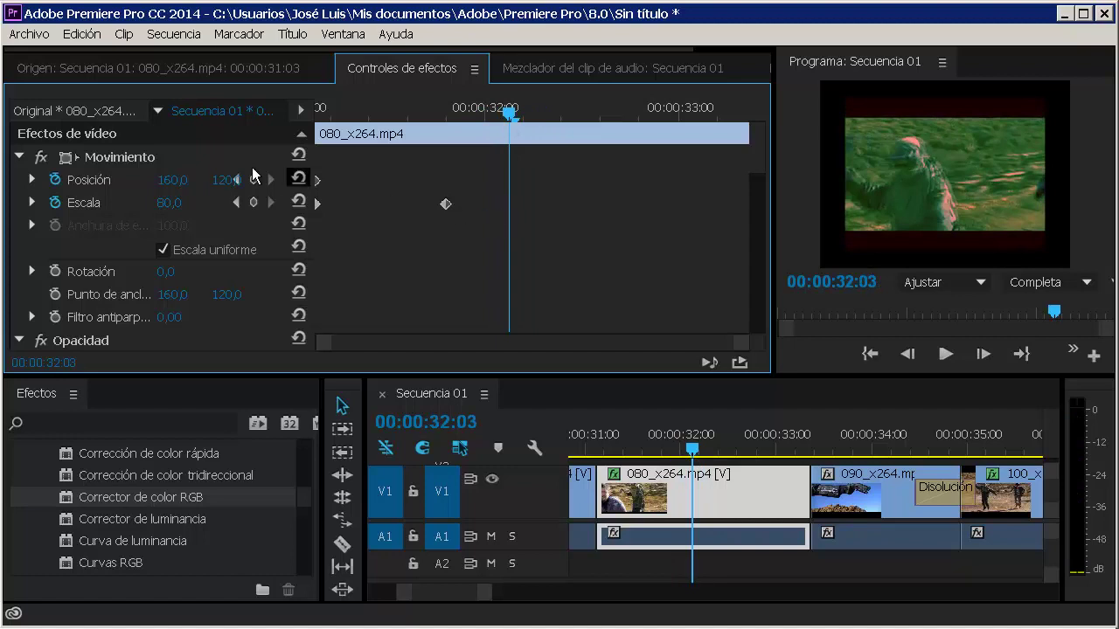
Add scale keyframes of 50 at 00:00:32:03 and 100 at the clip's end
{"action": "left_click", "coordinate": [253, 203]}
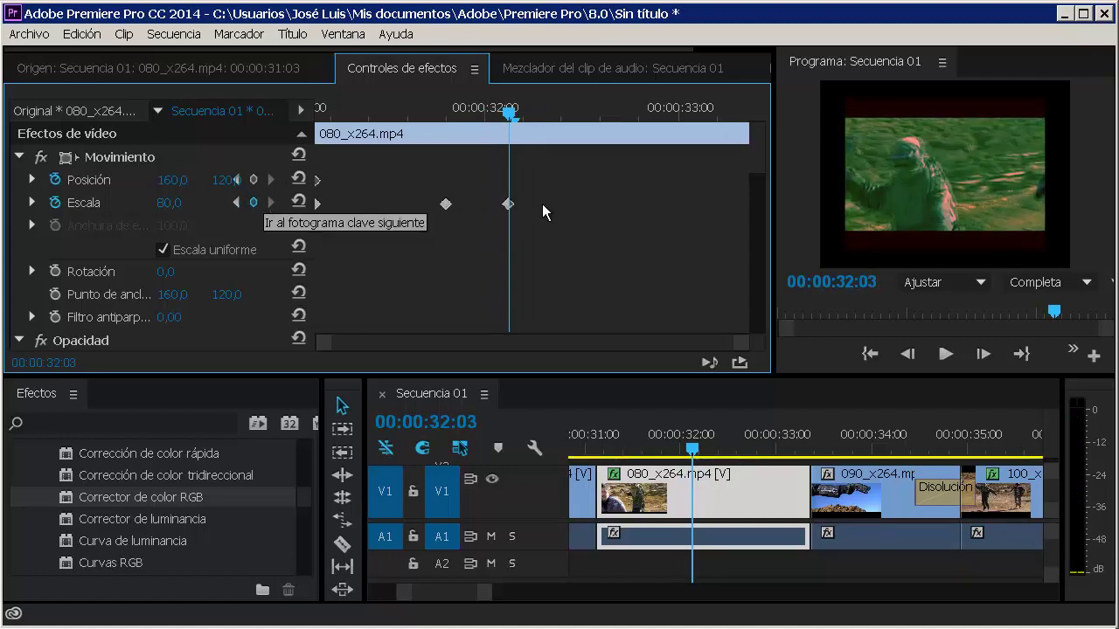
{"action": "left_click", "coordinate": [175, 202]}
{"action": "type", "text": "50"}
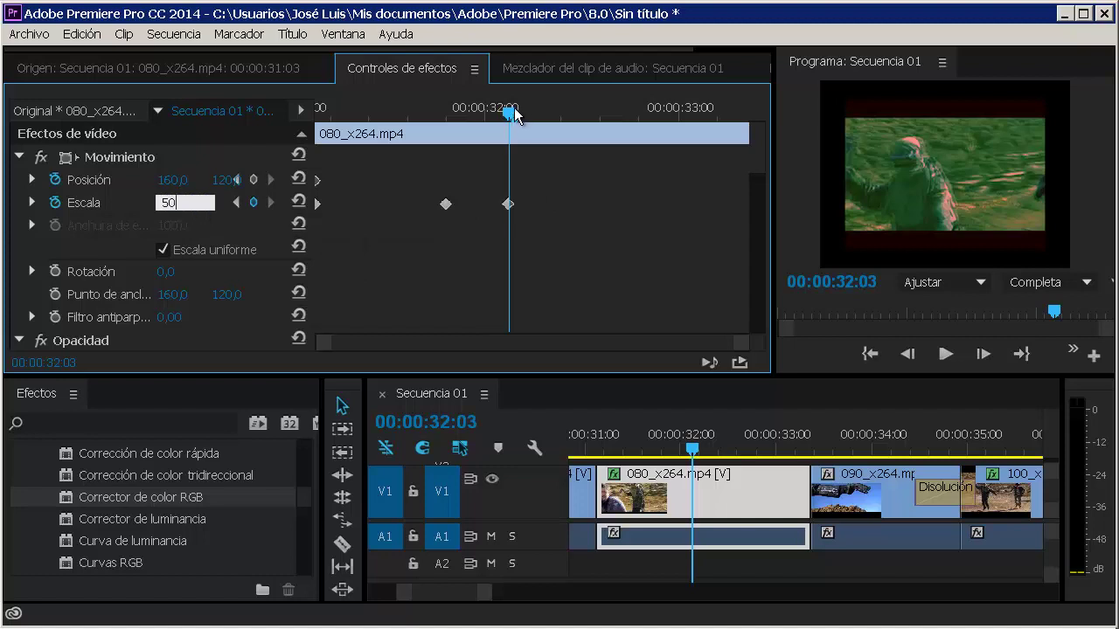
{"action": "key", "text": "Return"}
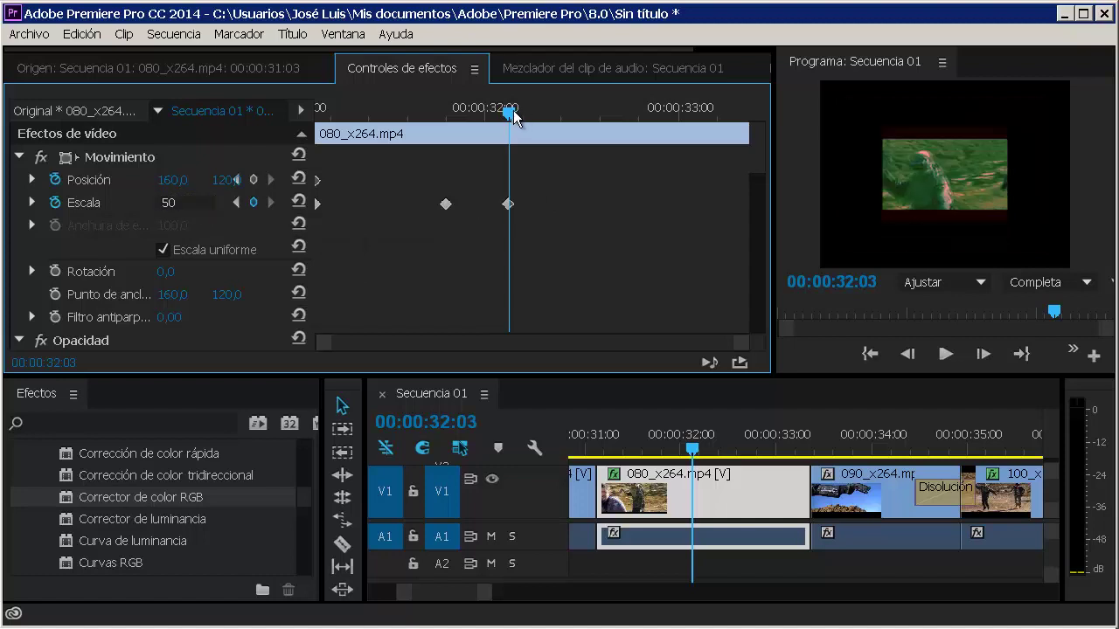
{"action": "left_click_drag", "start_coordinate": [510, 113], "coordinate": [744, 115]}
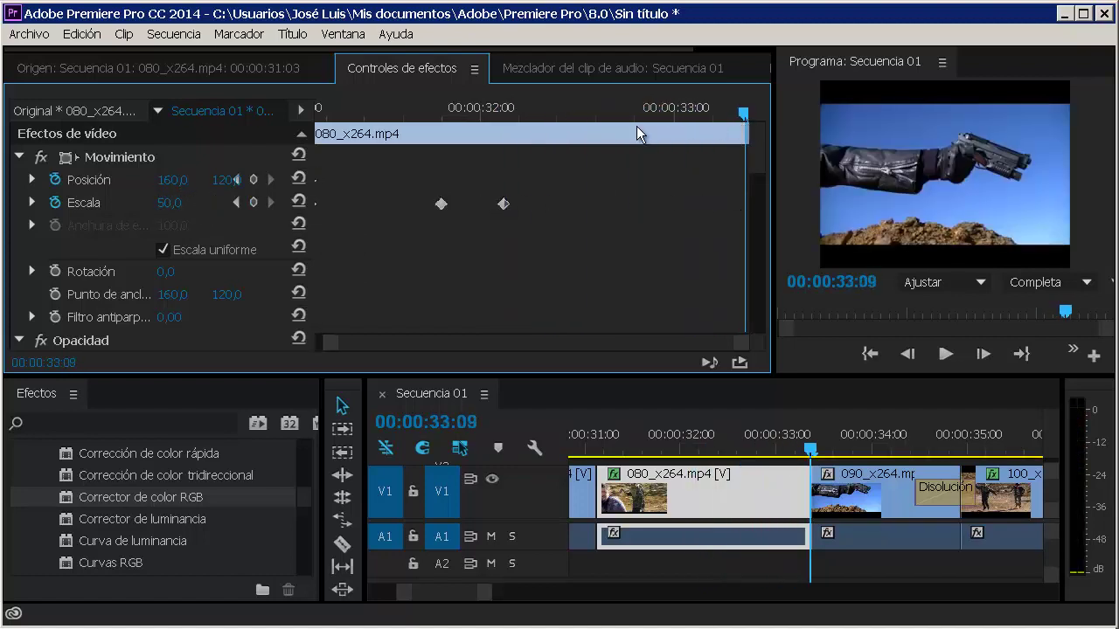
{"action": "left_click", "coordinate": [179, 202]}
{"action": "type", "text": "100"}
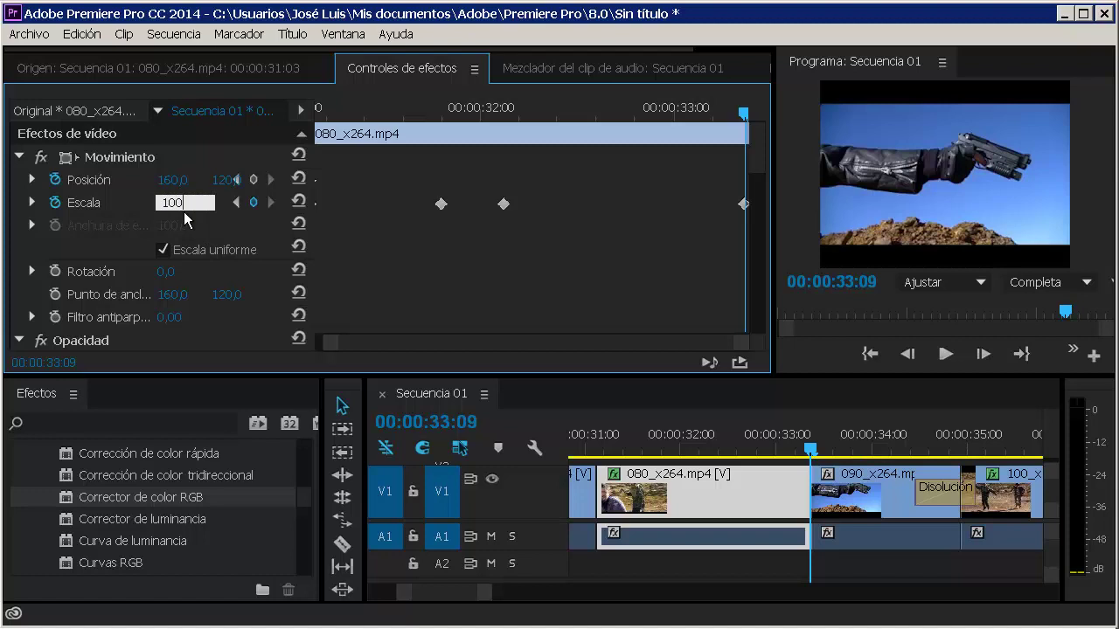
{"action": "left_click_drag", "start_coordinate": [744, 114], "coordinate": [682, 115]}
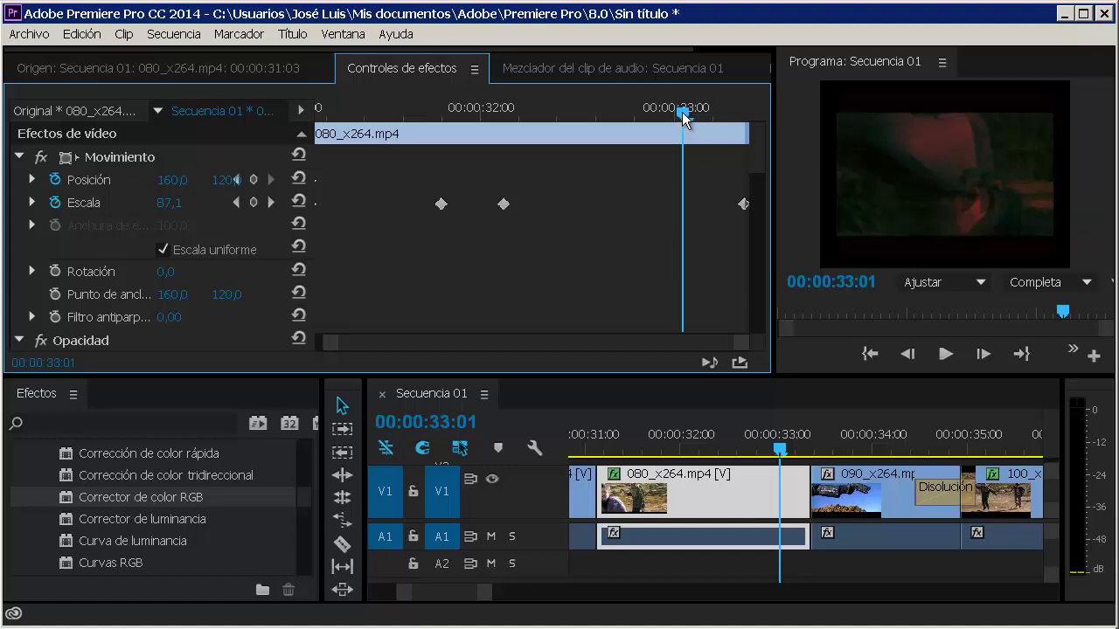
{"action": "mouse_move", "coordinate": [681, 113]}
{"action": "left_mouse_down"}
{"action": "mouse_move", "coordinate": [592, 142]}
{"action": "mouse_move", "coordinate": [473, 130]}
{"action": "mouse_move", "coordinate": [321, 144]}
{"action": "mouse_move", "coordinate": [439, 163]}
{"action": "mouse_move", "coordinate": [542, 156]}
{"action": "mouse_move", "coordinate": [578, 171]}
{"action": "mouse_move", "coordinate": [749, 163]}
{"action": "mouse_move", "coordinate": [341, 154]}
{"action": "left_mouse_up"}
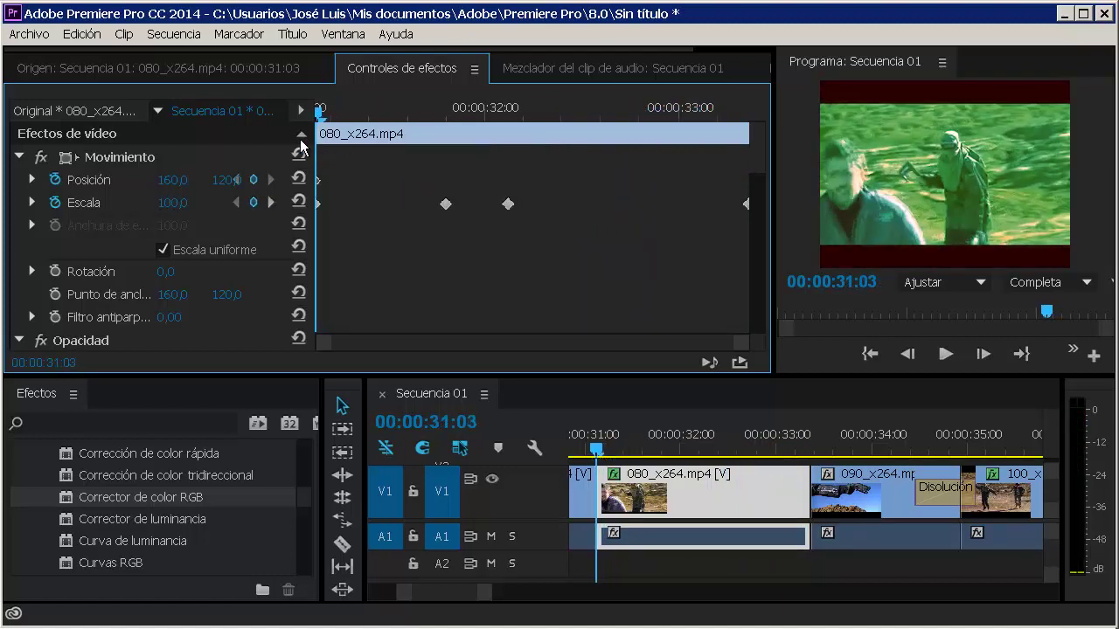
Play the sequence in the Program monitor to watch the scale animation, then stop it
{"action": "left_click", "coordinate": [944, 354]}
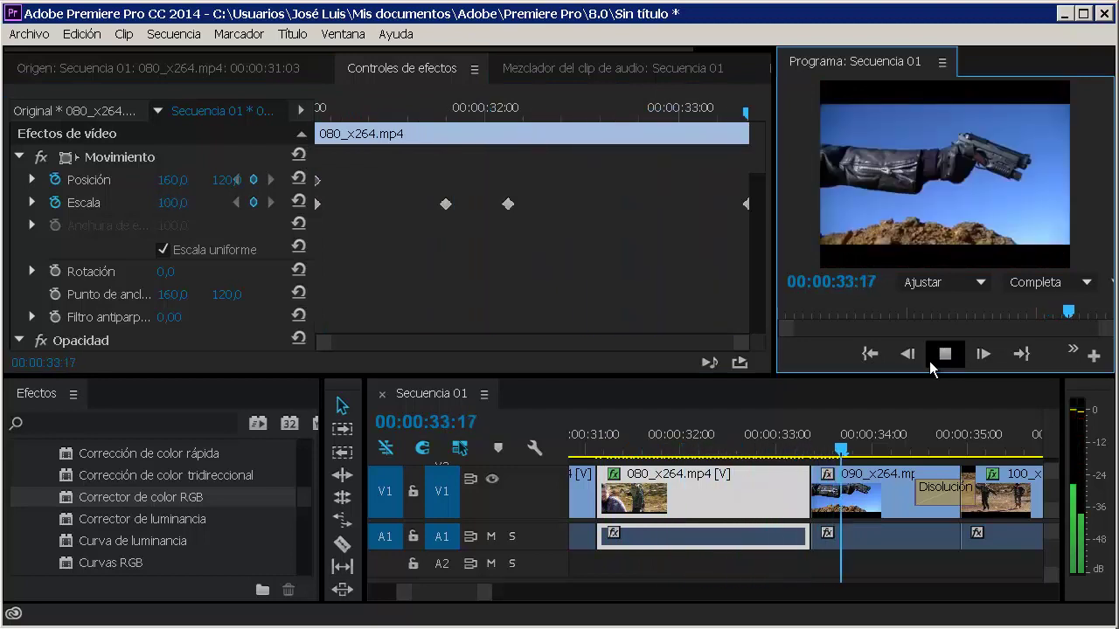
{"action": "left_click", "coordinate": [944, 356]}
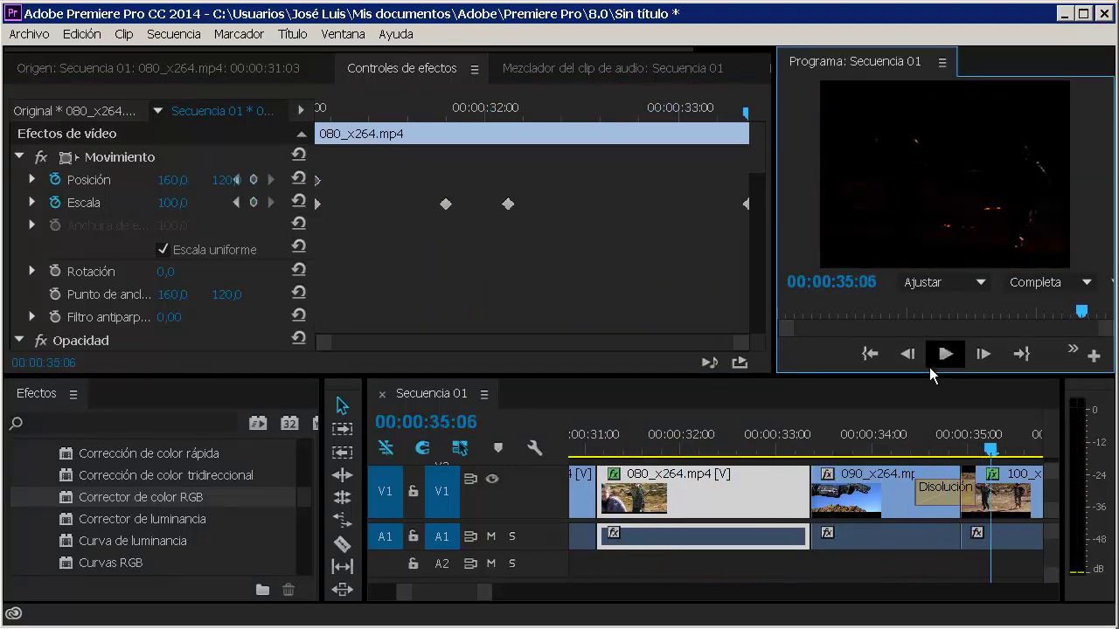